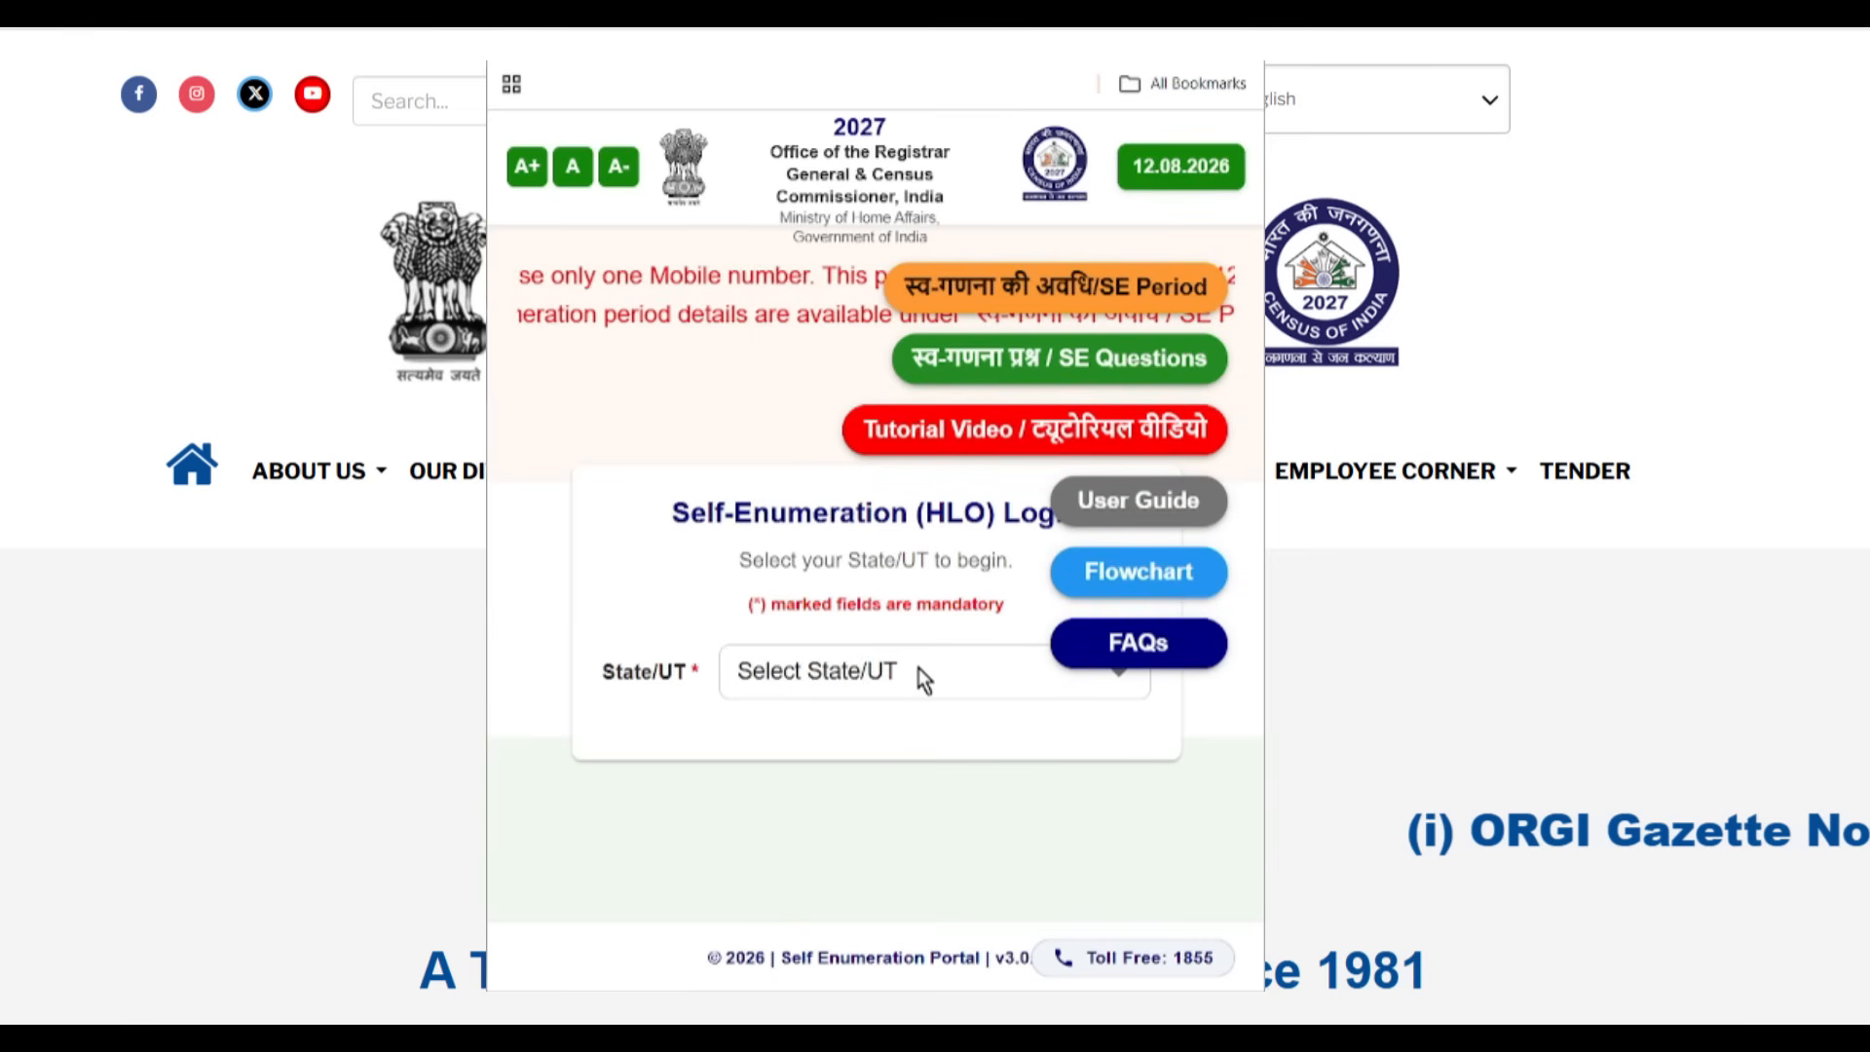
Step: Select West Bengal as the State/UT and dismiss the welcome notice
{"action": "left_click", "coordinate": [877, 682]}
{"action": "scroll", "coordinate": [877, 693], "scroll_direction": "down", "scroll_amount": 12}
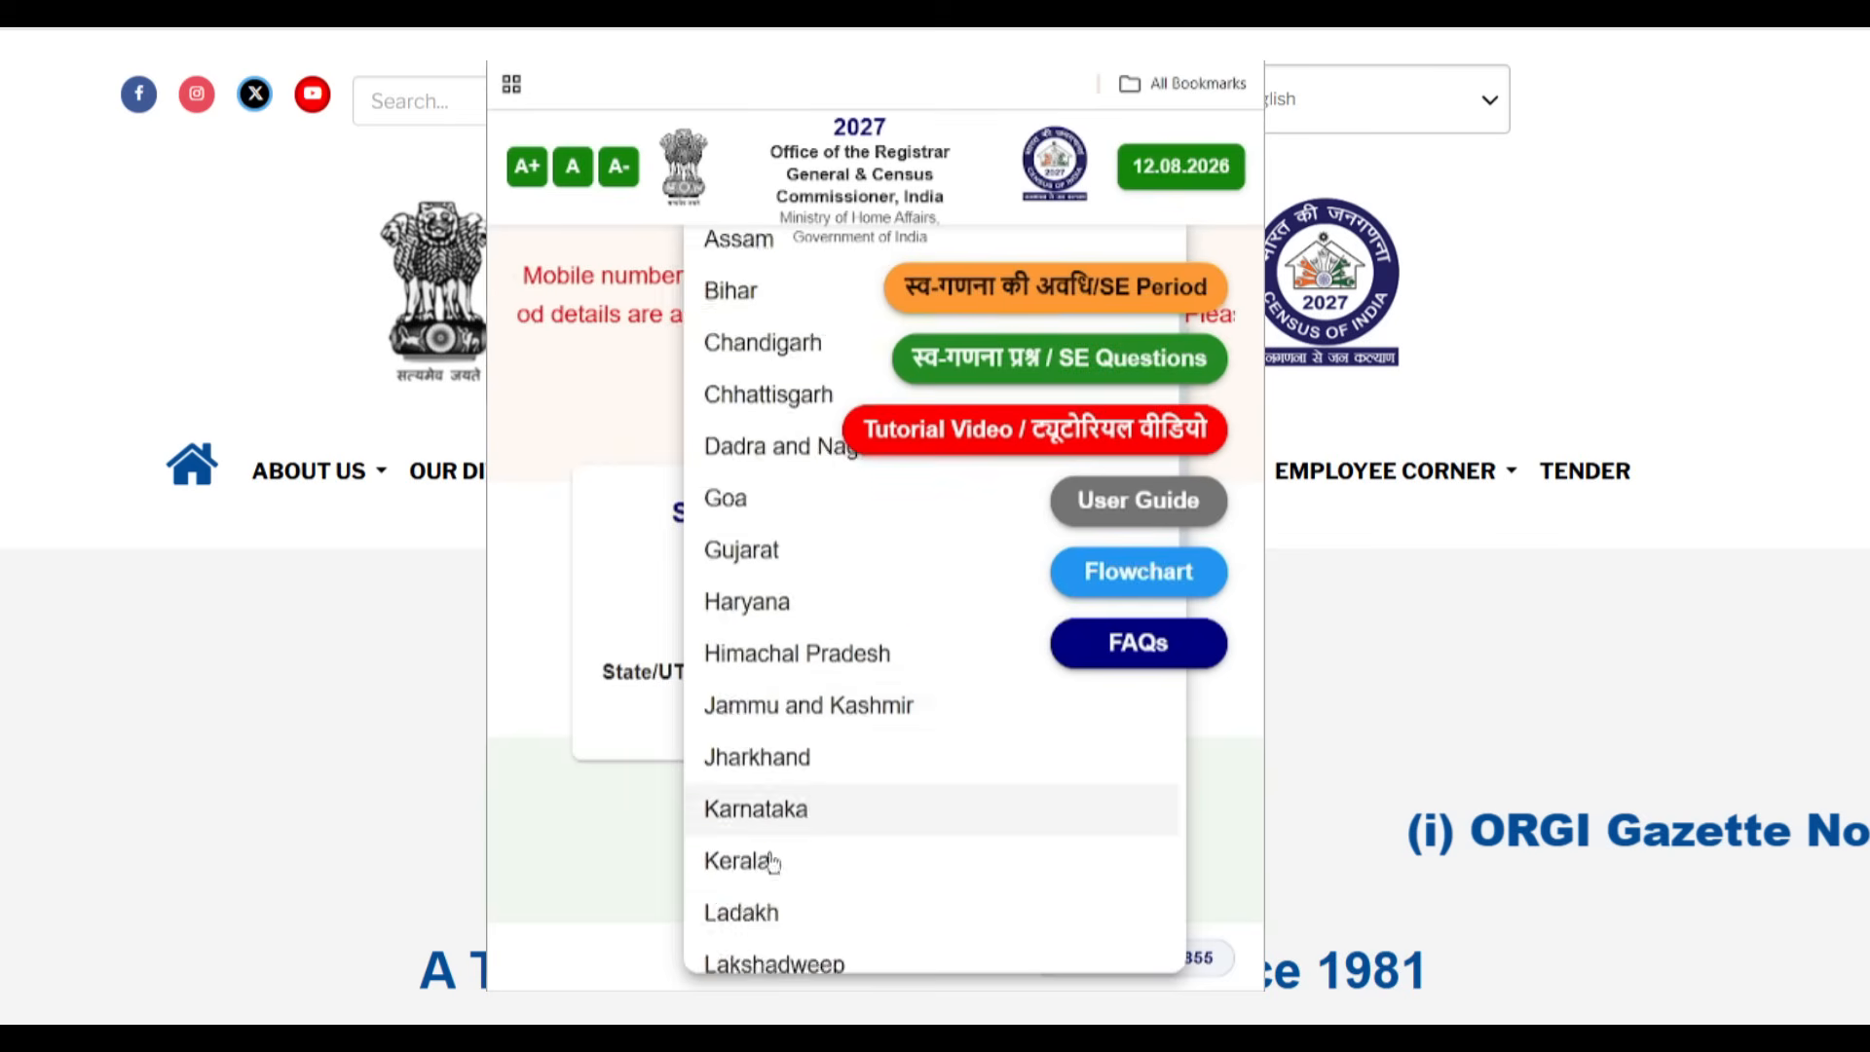
{"action": "left_click", "coordinate": [796, 937]}
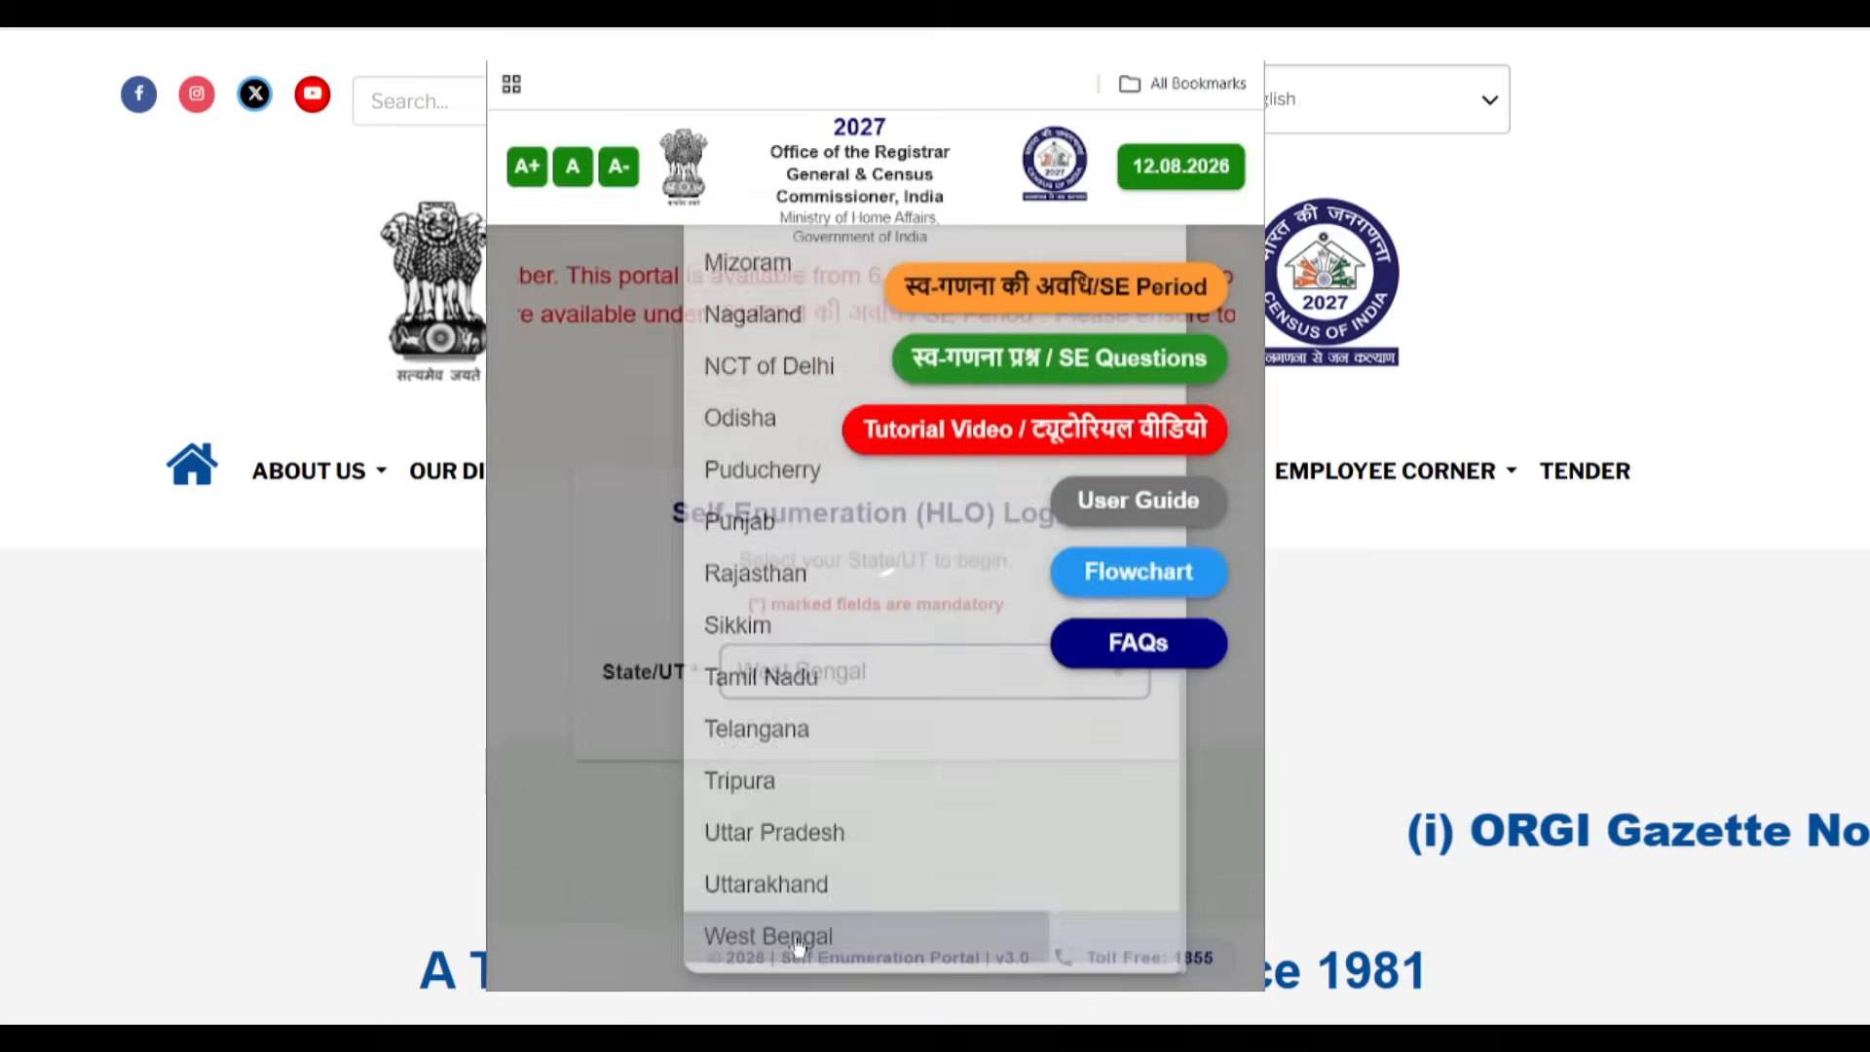
{"action": "left_click", "coordinate": [877, 843]}
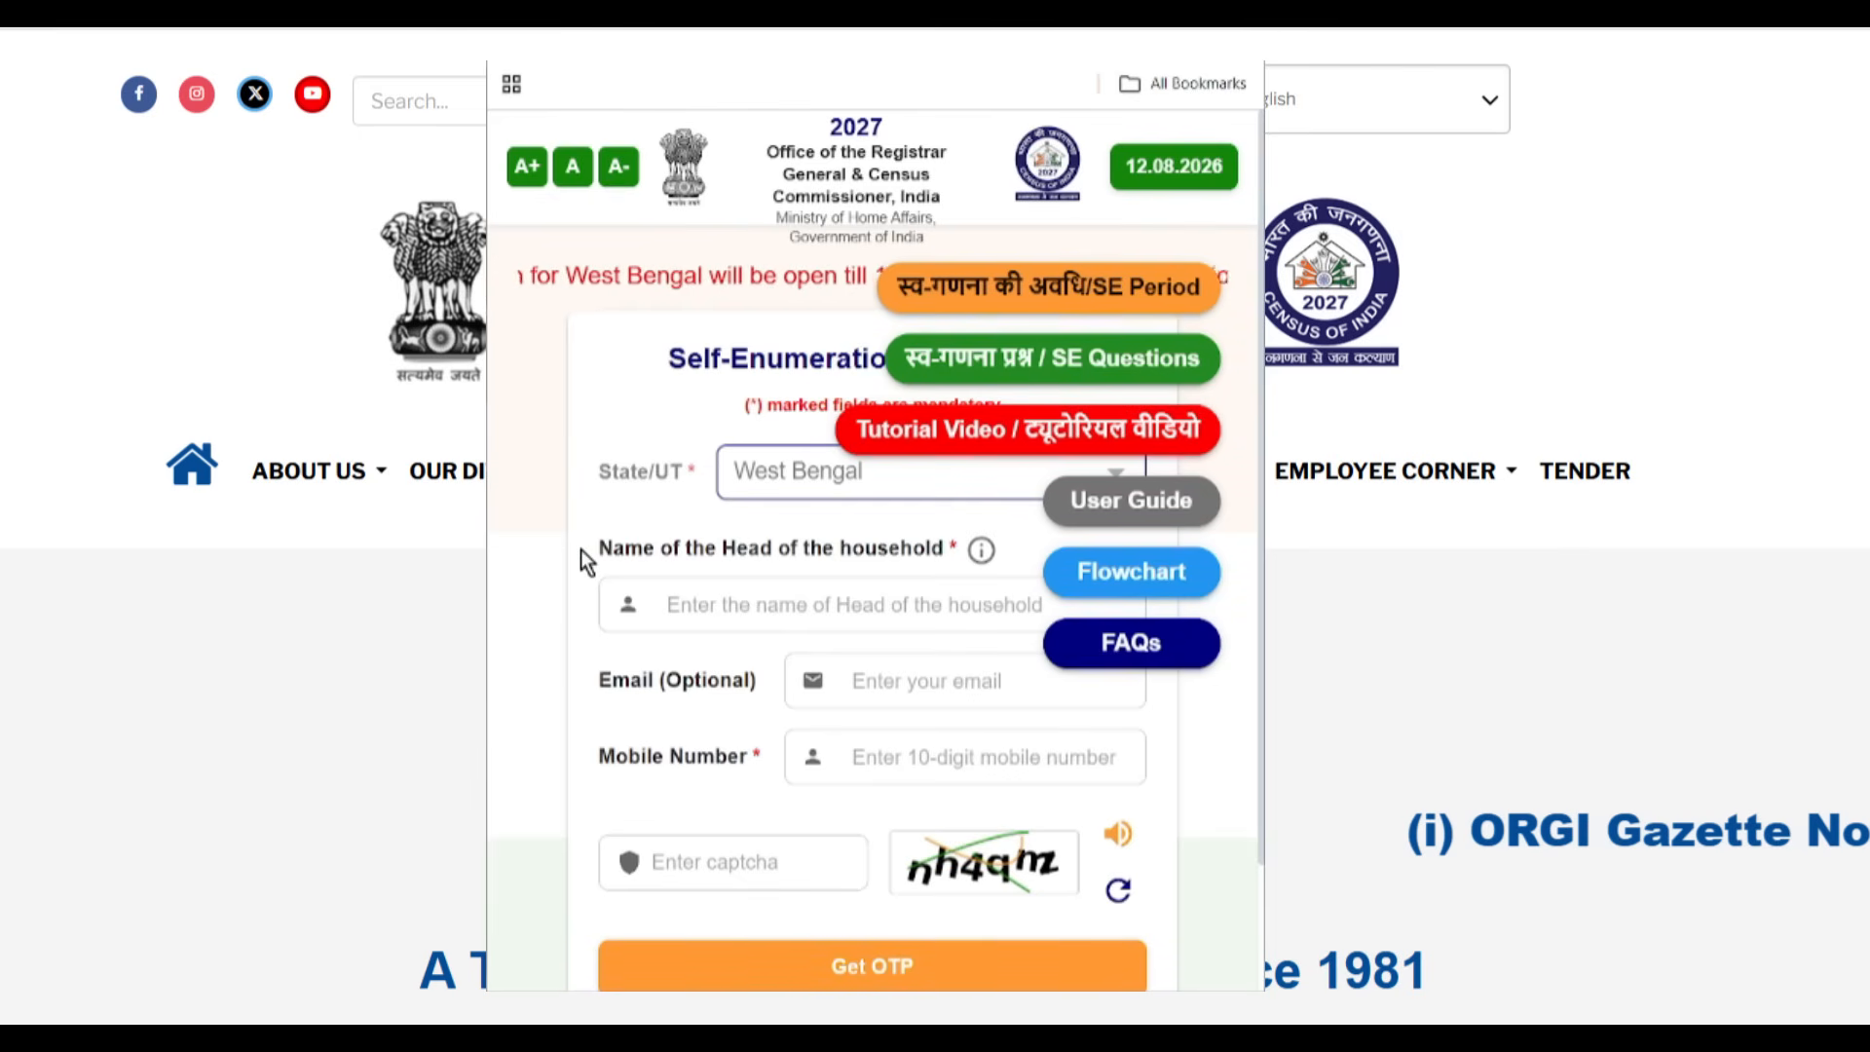
{"action": "left_click_drag", "start_coordinate": [581, 549], "coordinate": [880, 590]}
{"action": "left_click", "coordinate": [544, 614]}
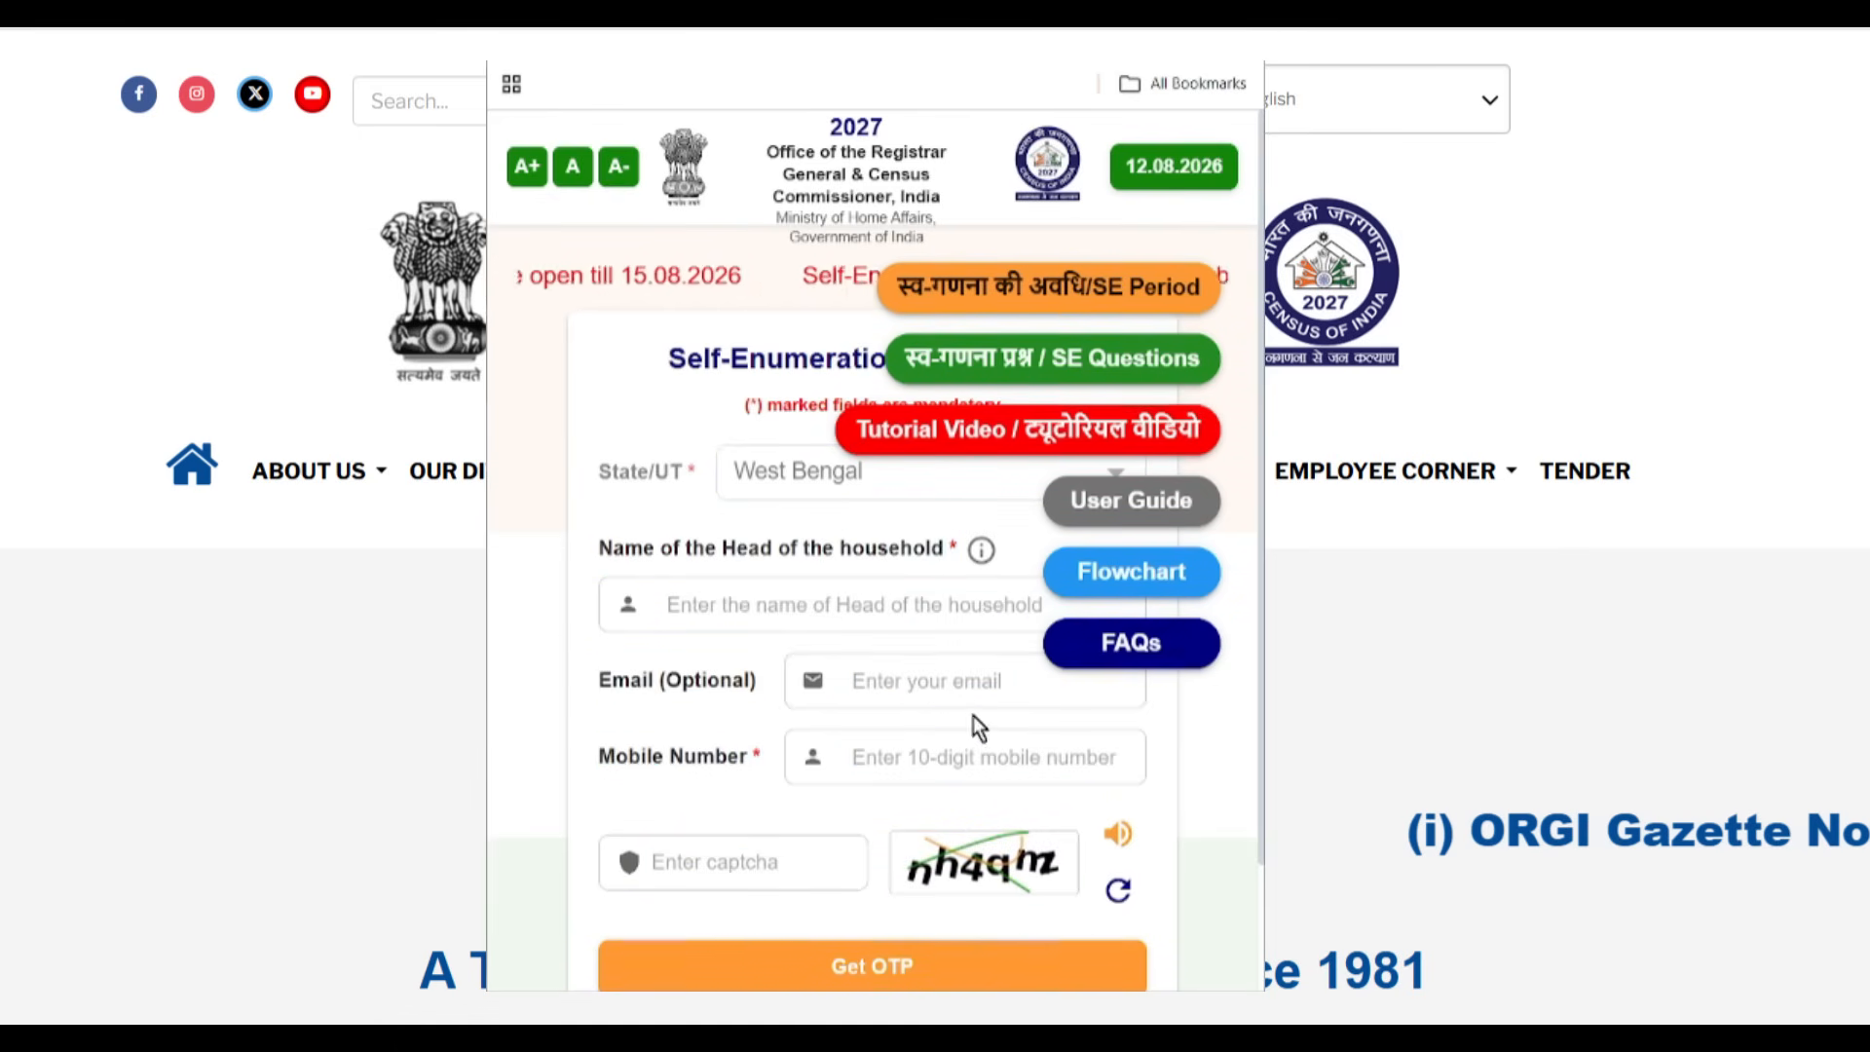
{"action": "left_click_drag", "start_coordinate": [568, 756], "coordinate": [810, 789]}
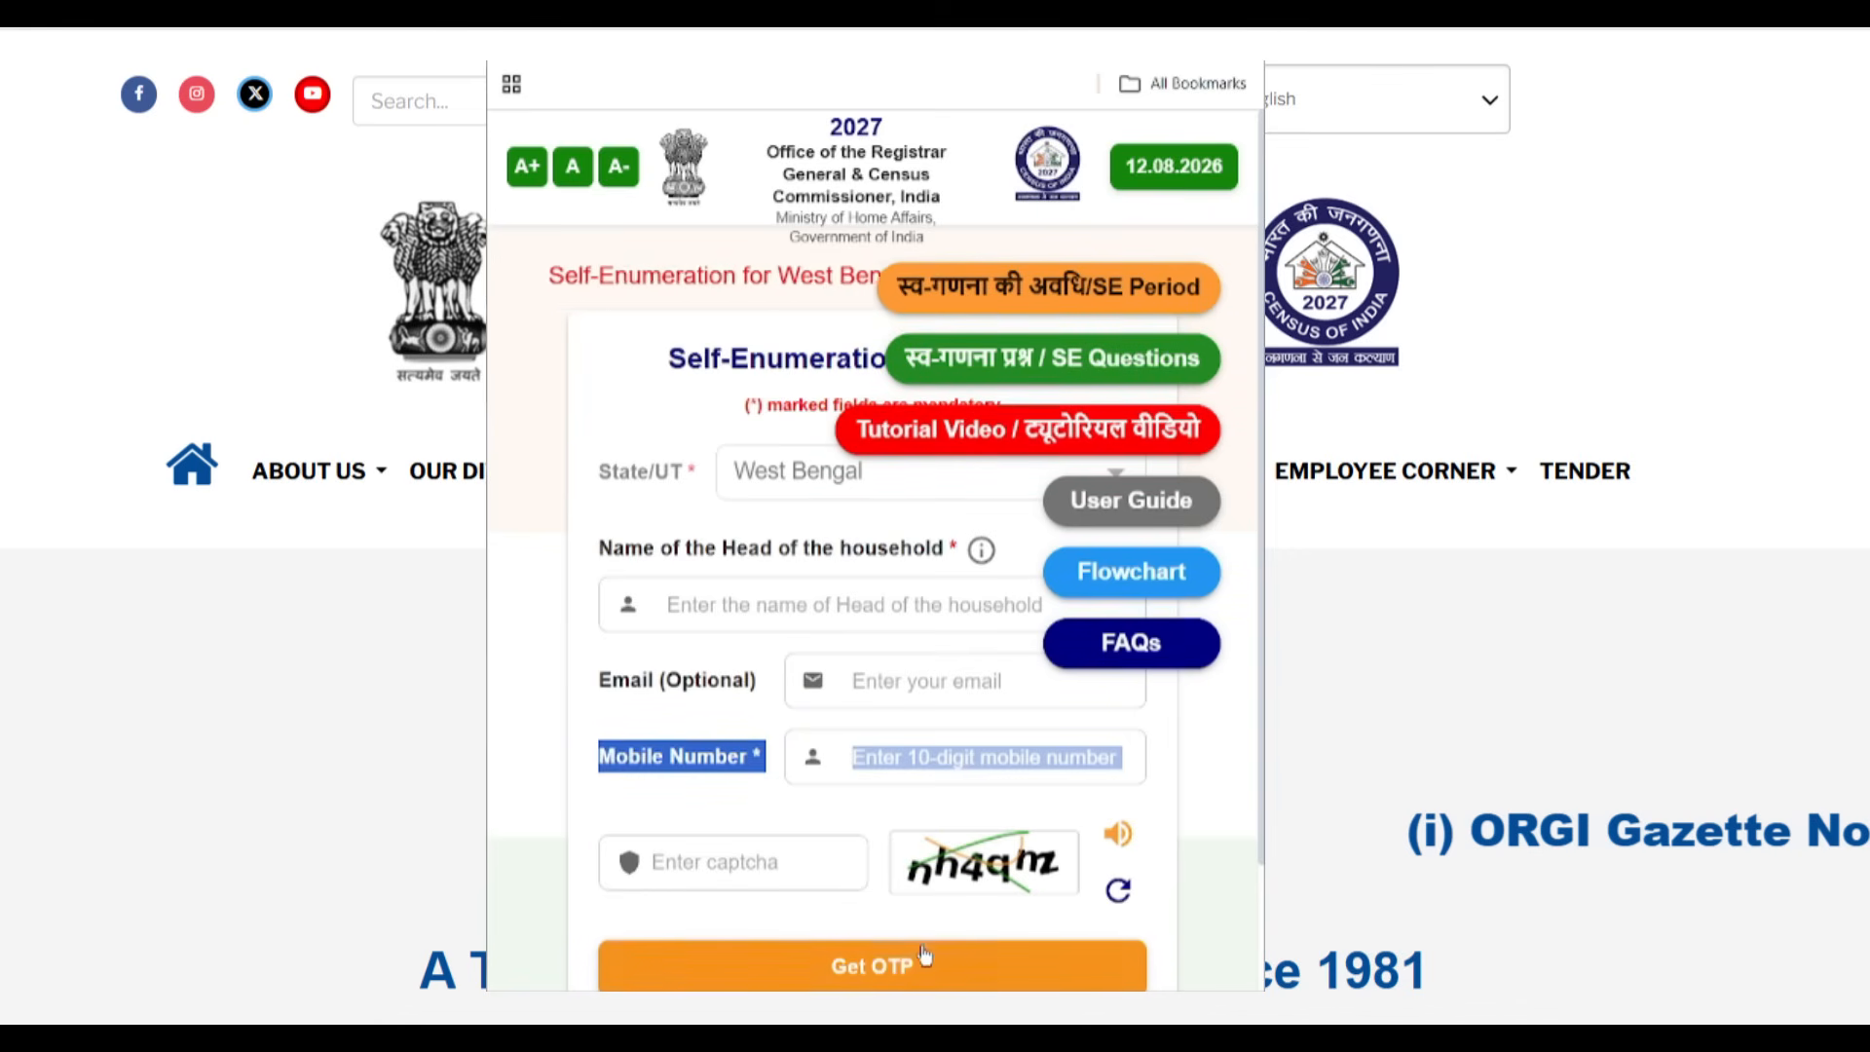
Step: Get an OTP sent to the household mobile, enter the captcha, and submit Verify OTP
{"action": "left_click", "coordinate": [563, 509]}
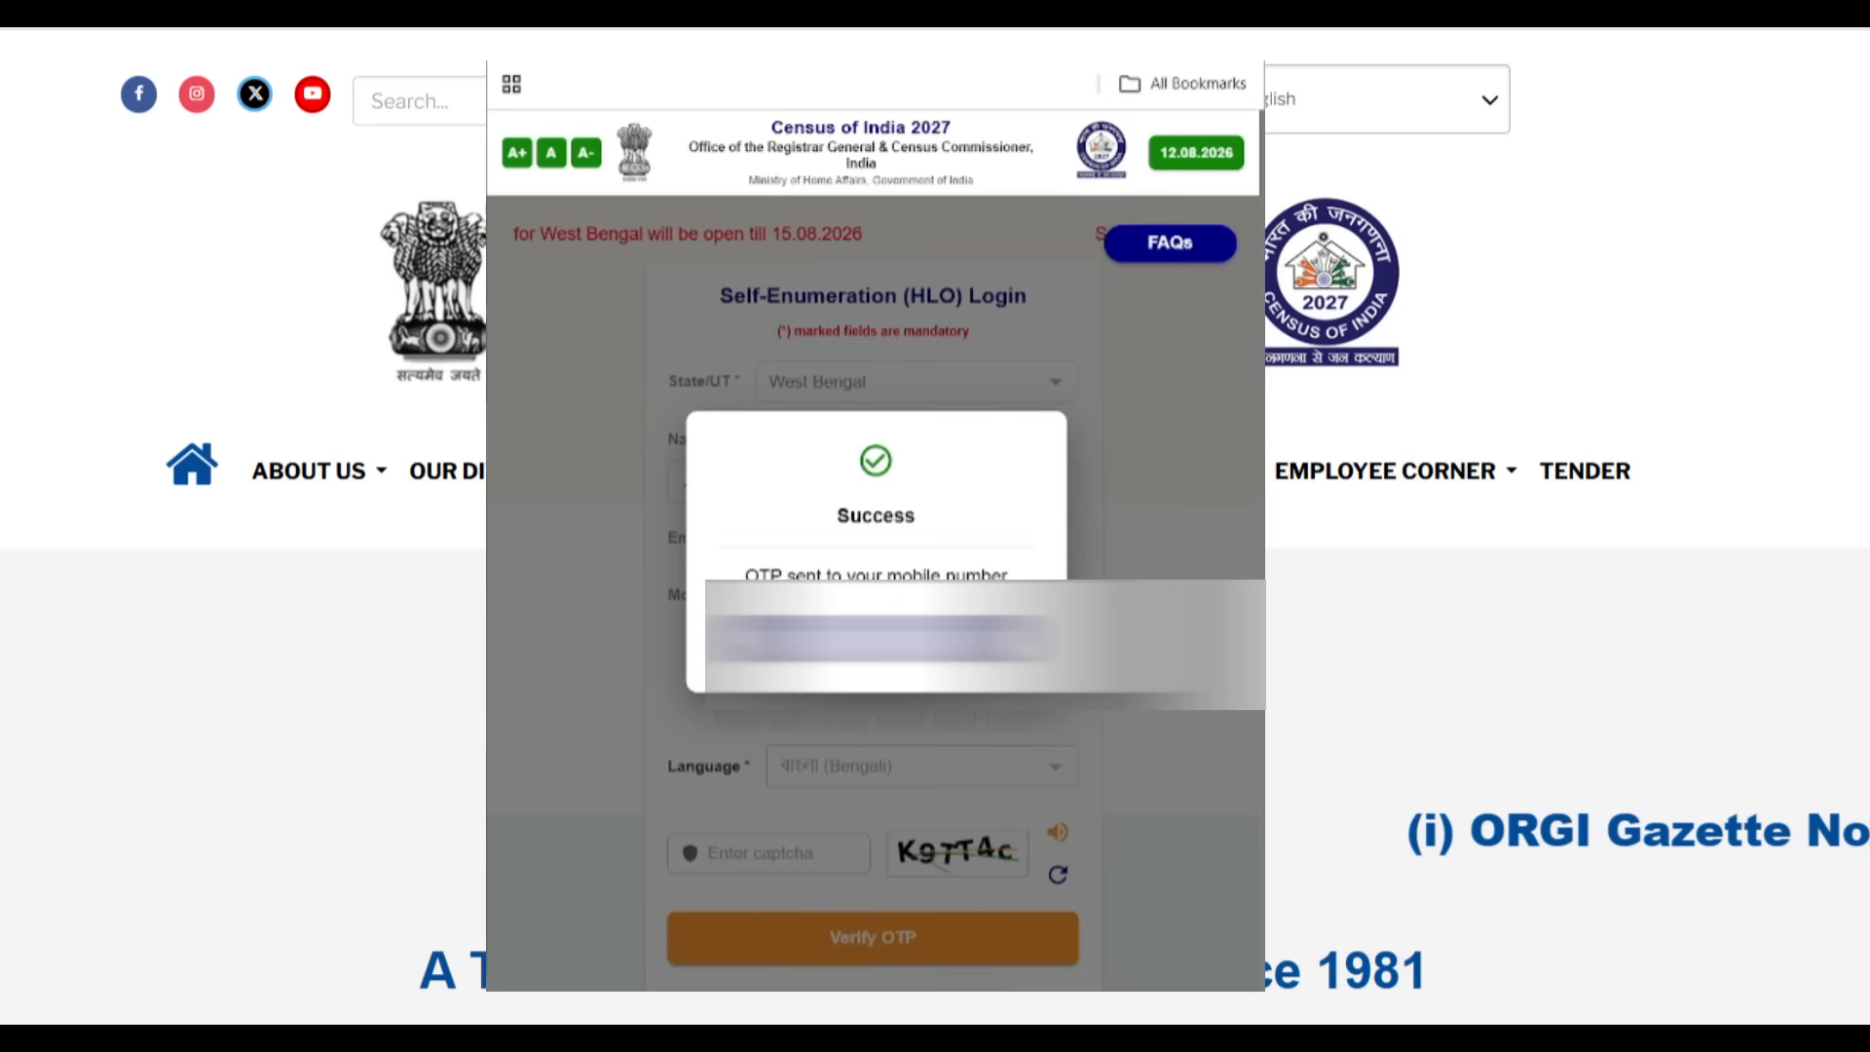
{"action": "left_click", "coordinate": [875, 645]}
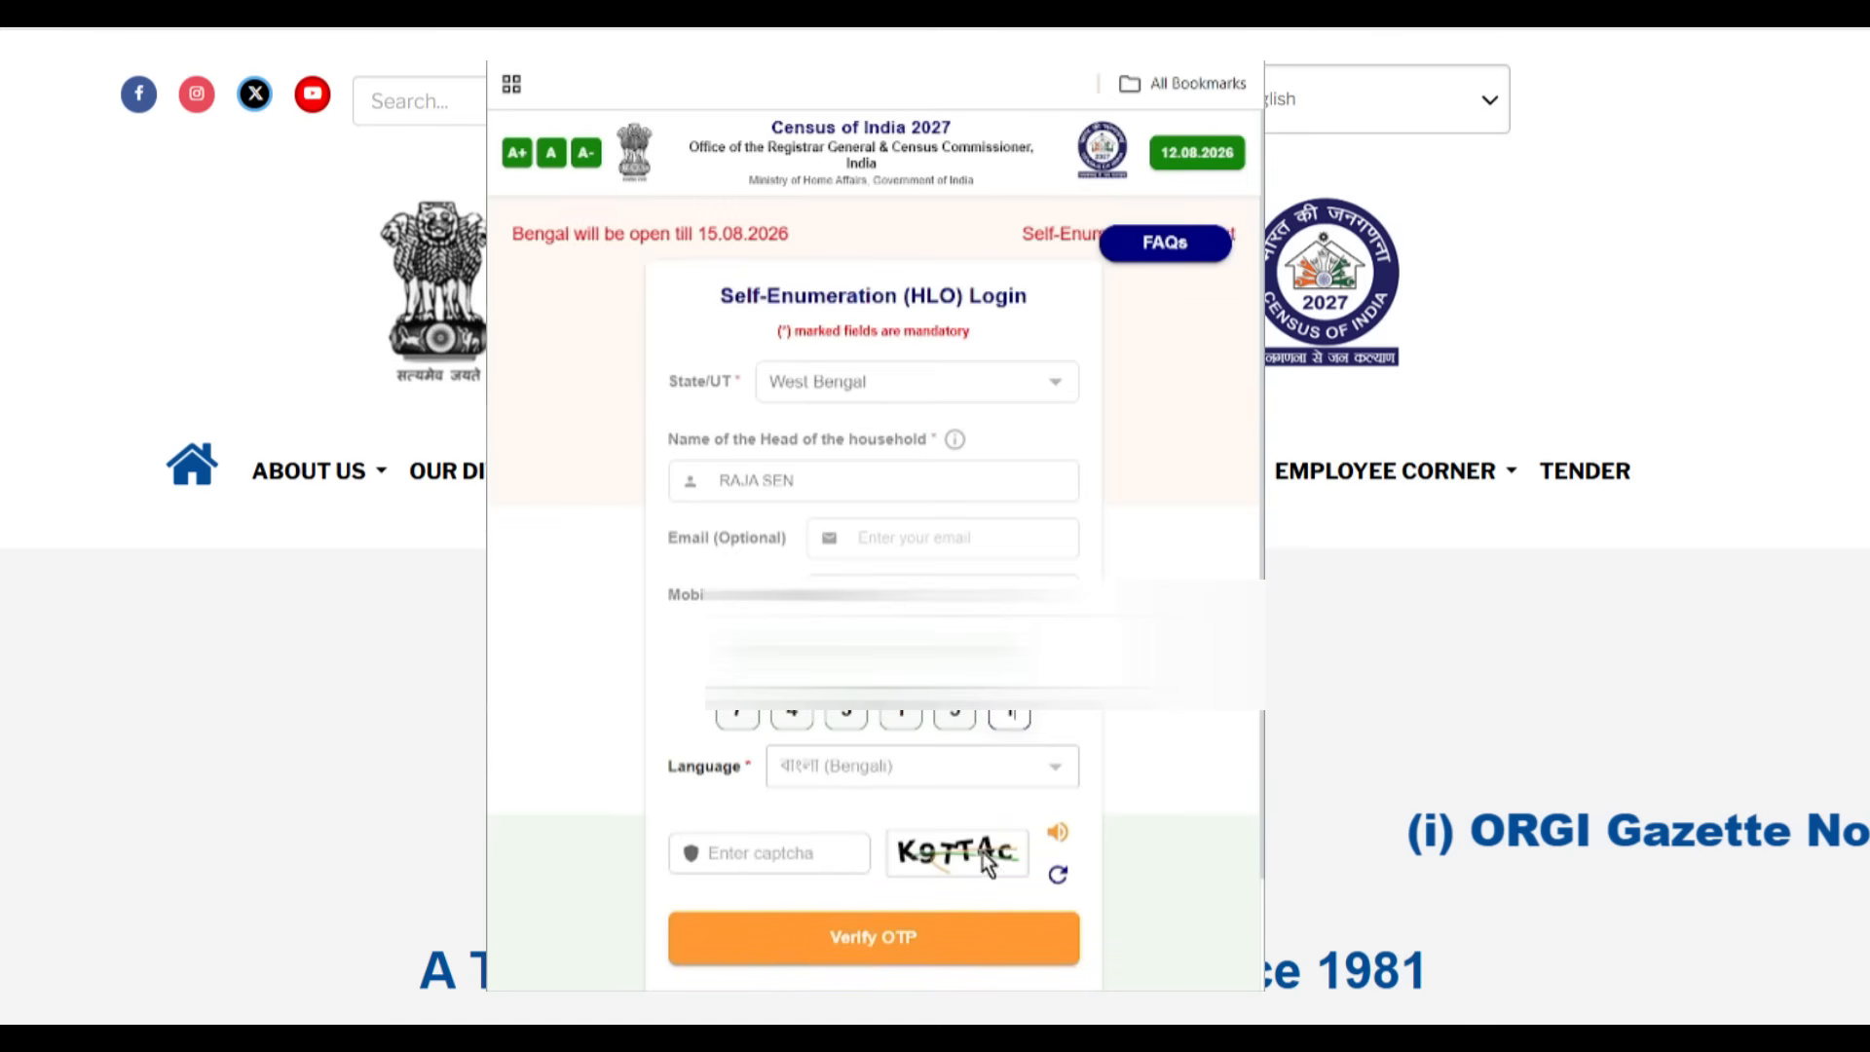
{"action": "left_click", "coordinate": [752, 855]}
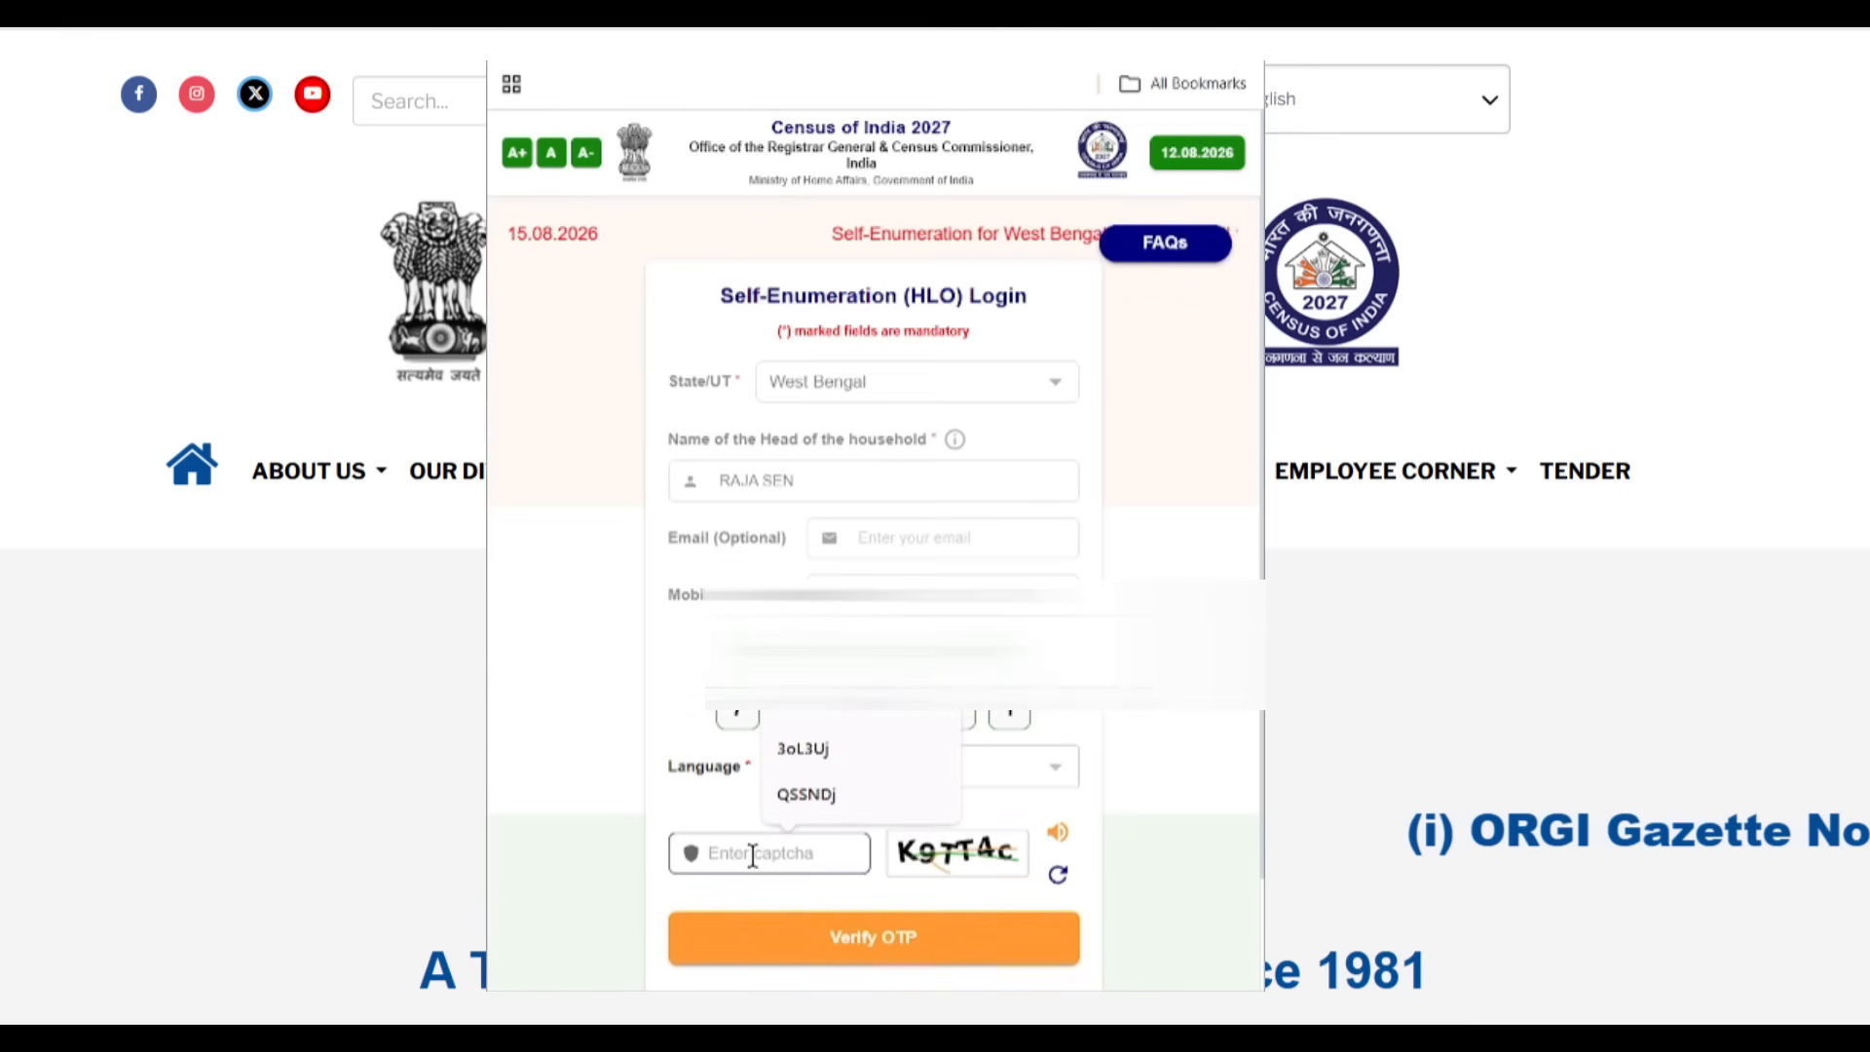
{"action": "type", "text": "K9TT4c"}
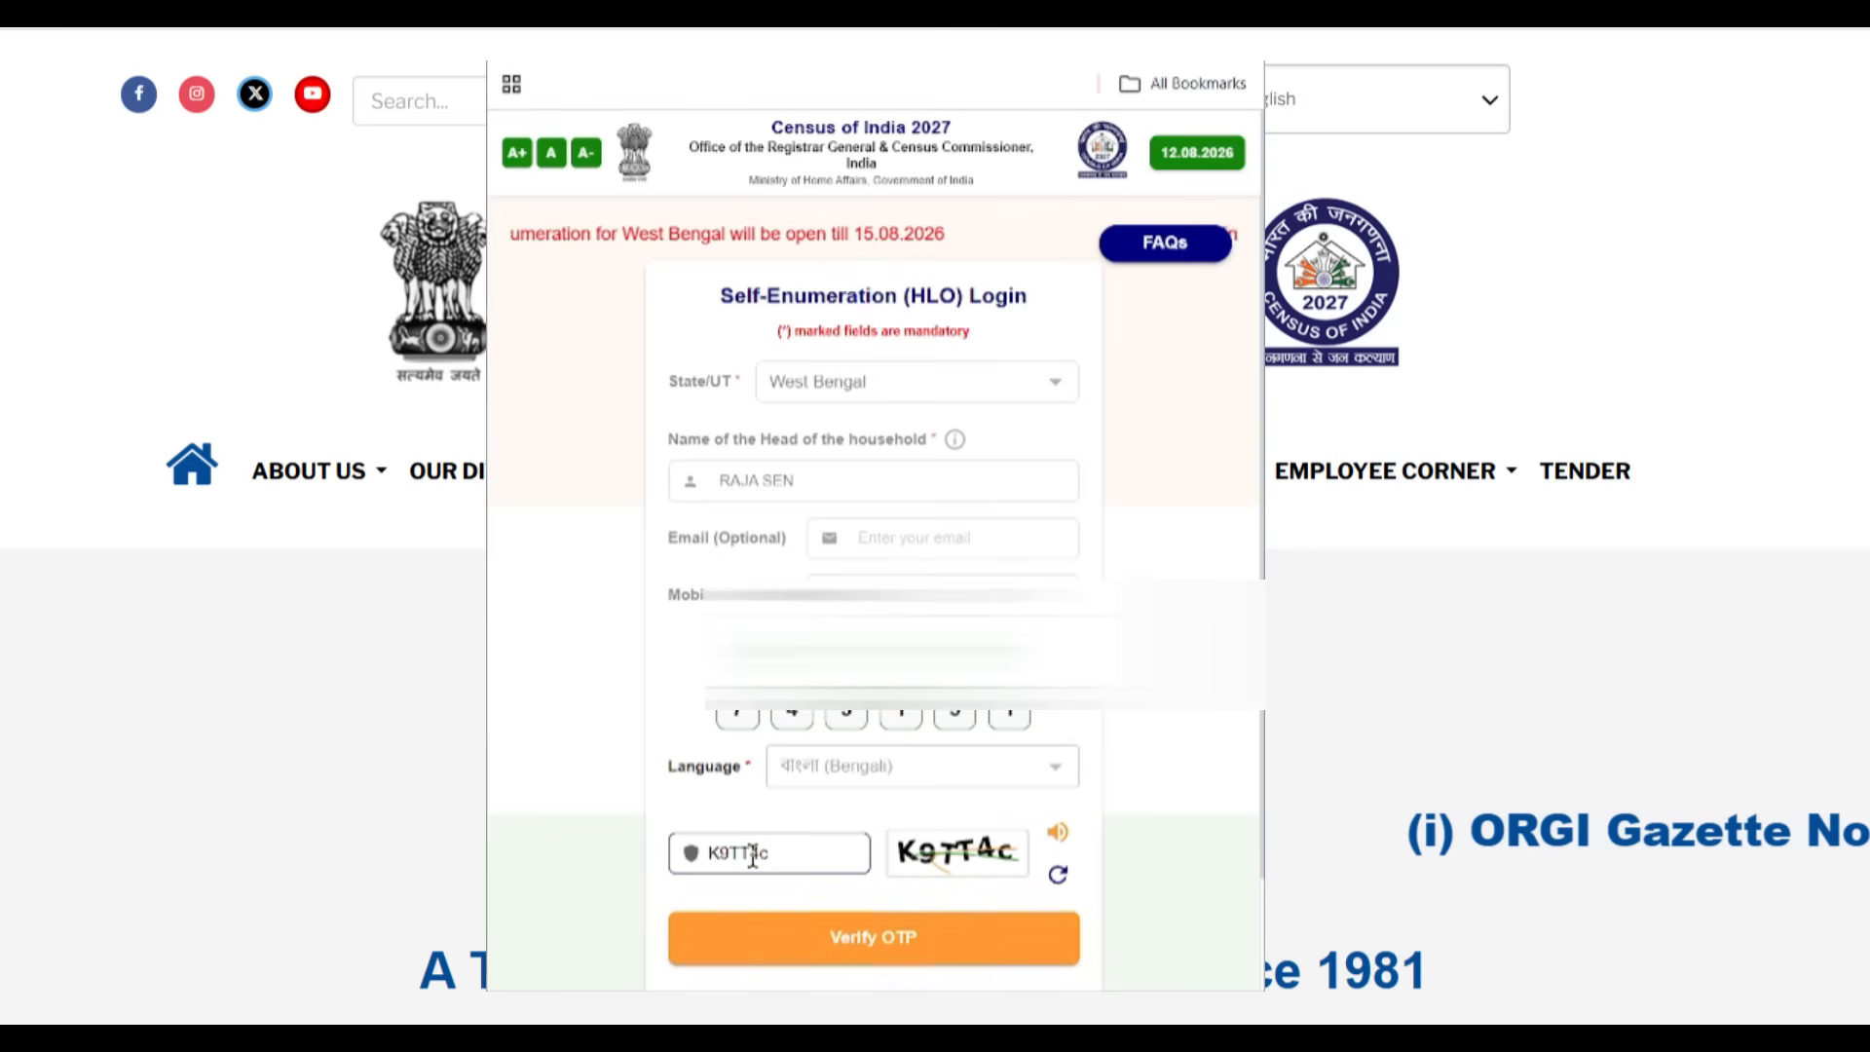
{"action": "left_click", "coordinate": [847, 947]}
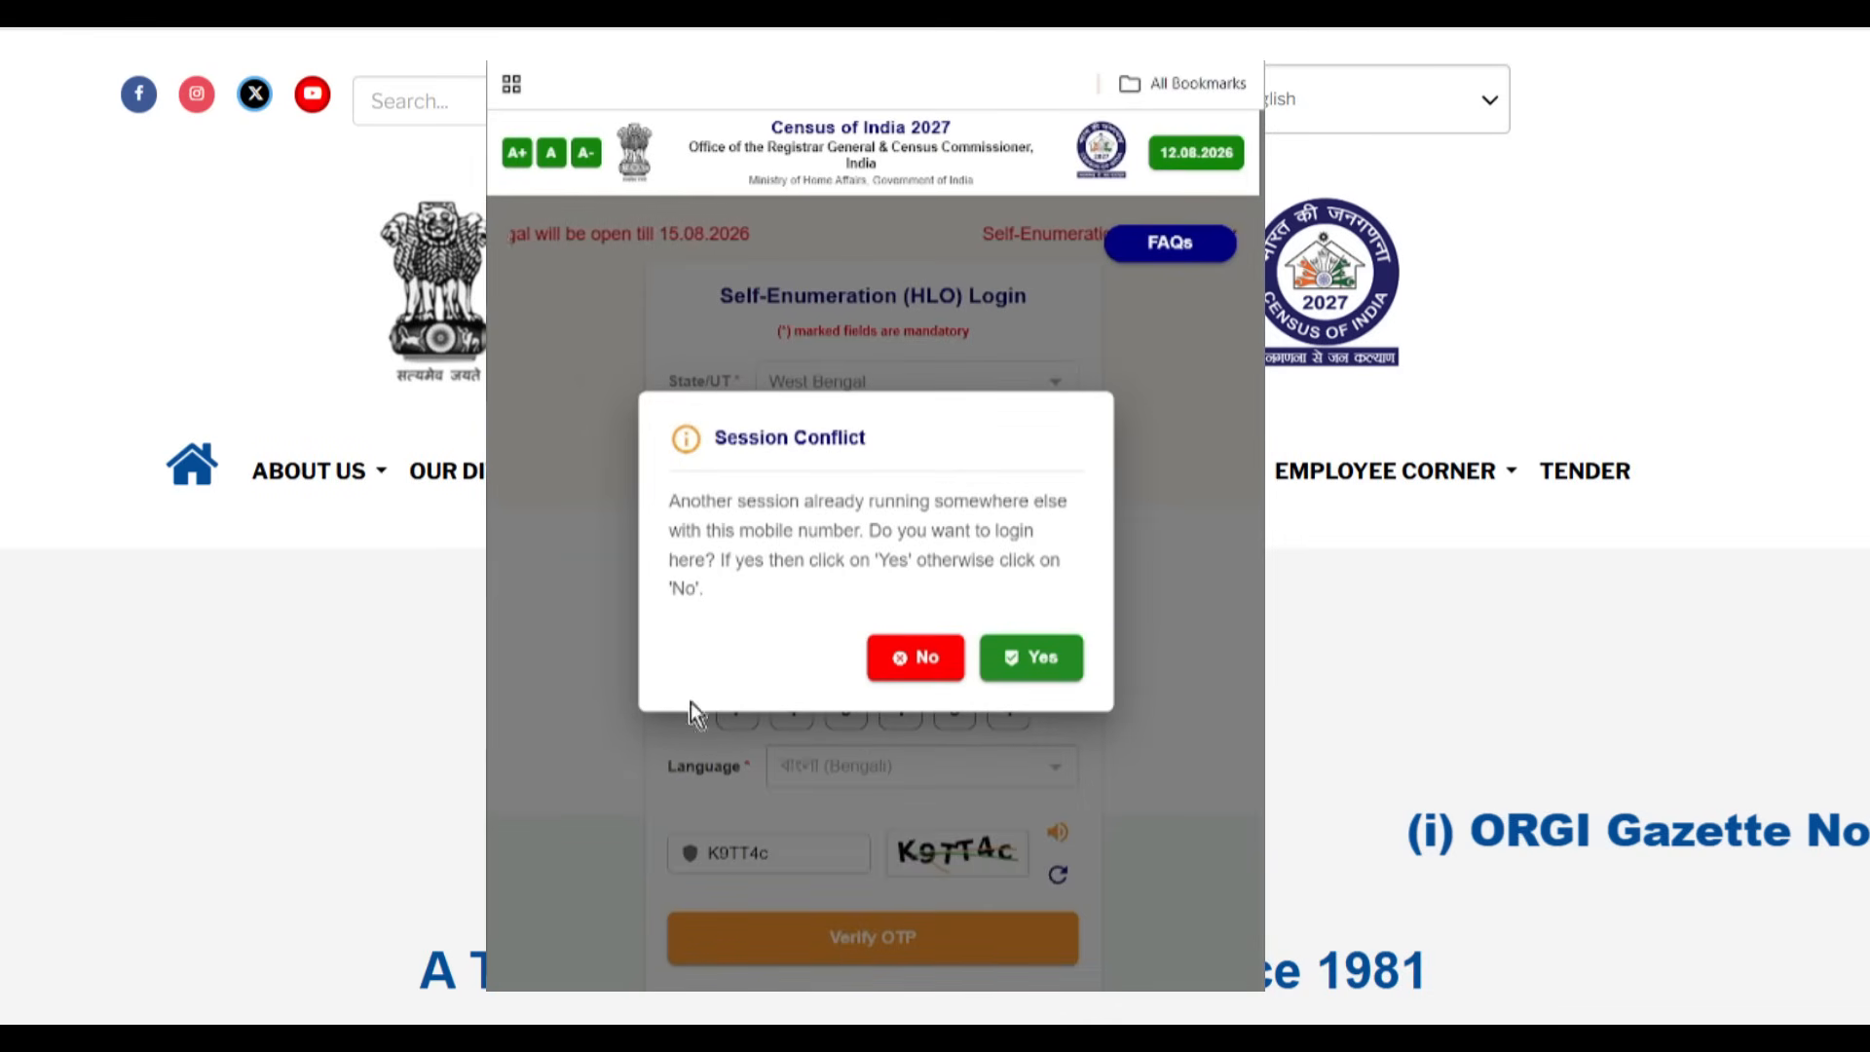
Step: Continue past the Session Conflict and choose Hooghly as the district
{"action": "left_click", "coordinate": [1044, 661]}
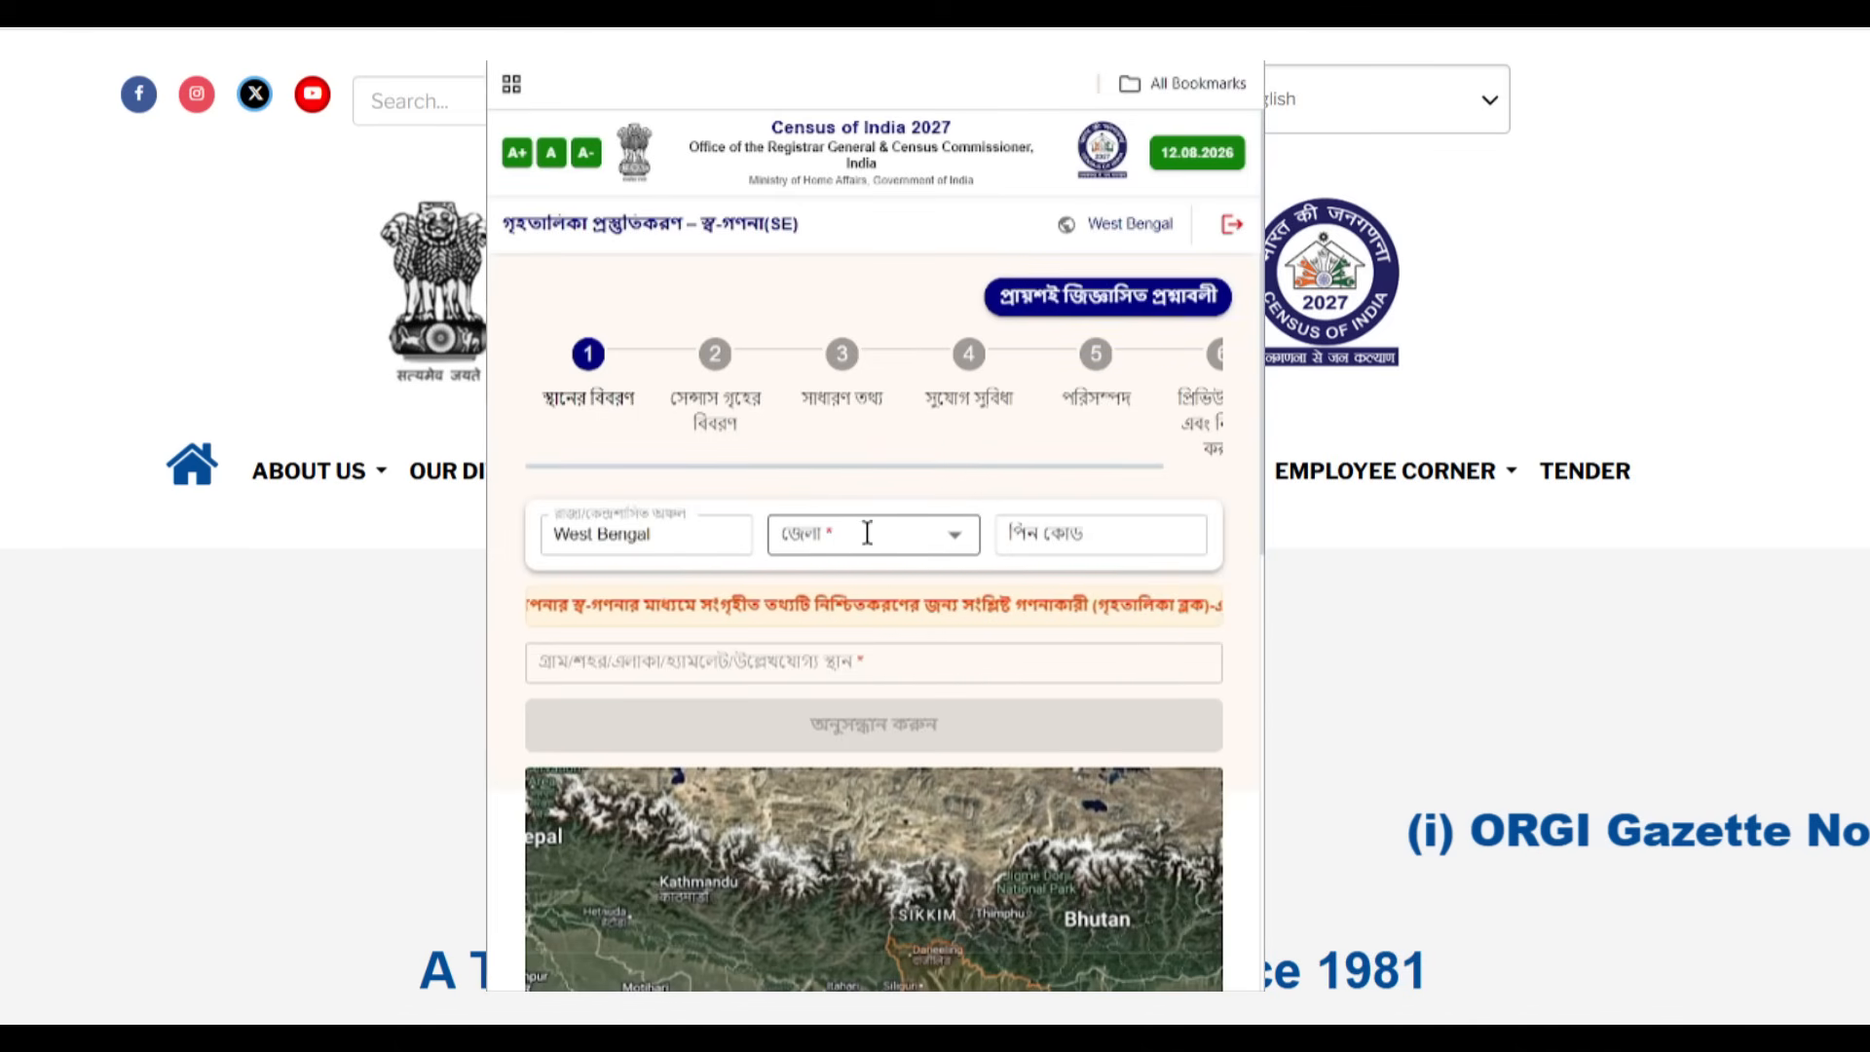
{"action": "left_click", "coordinate": [911, 543]}
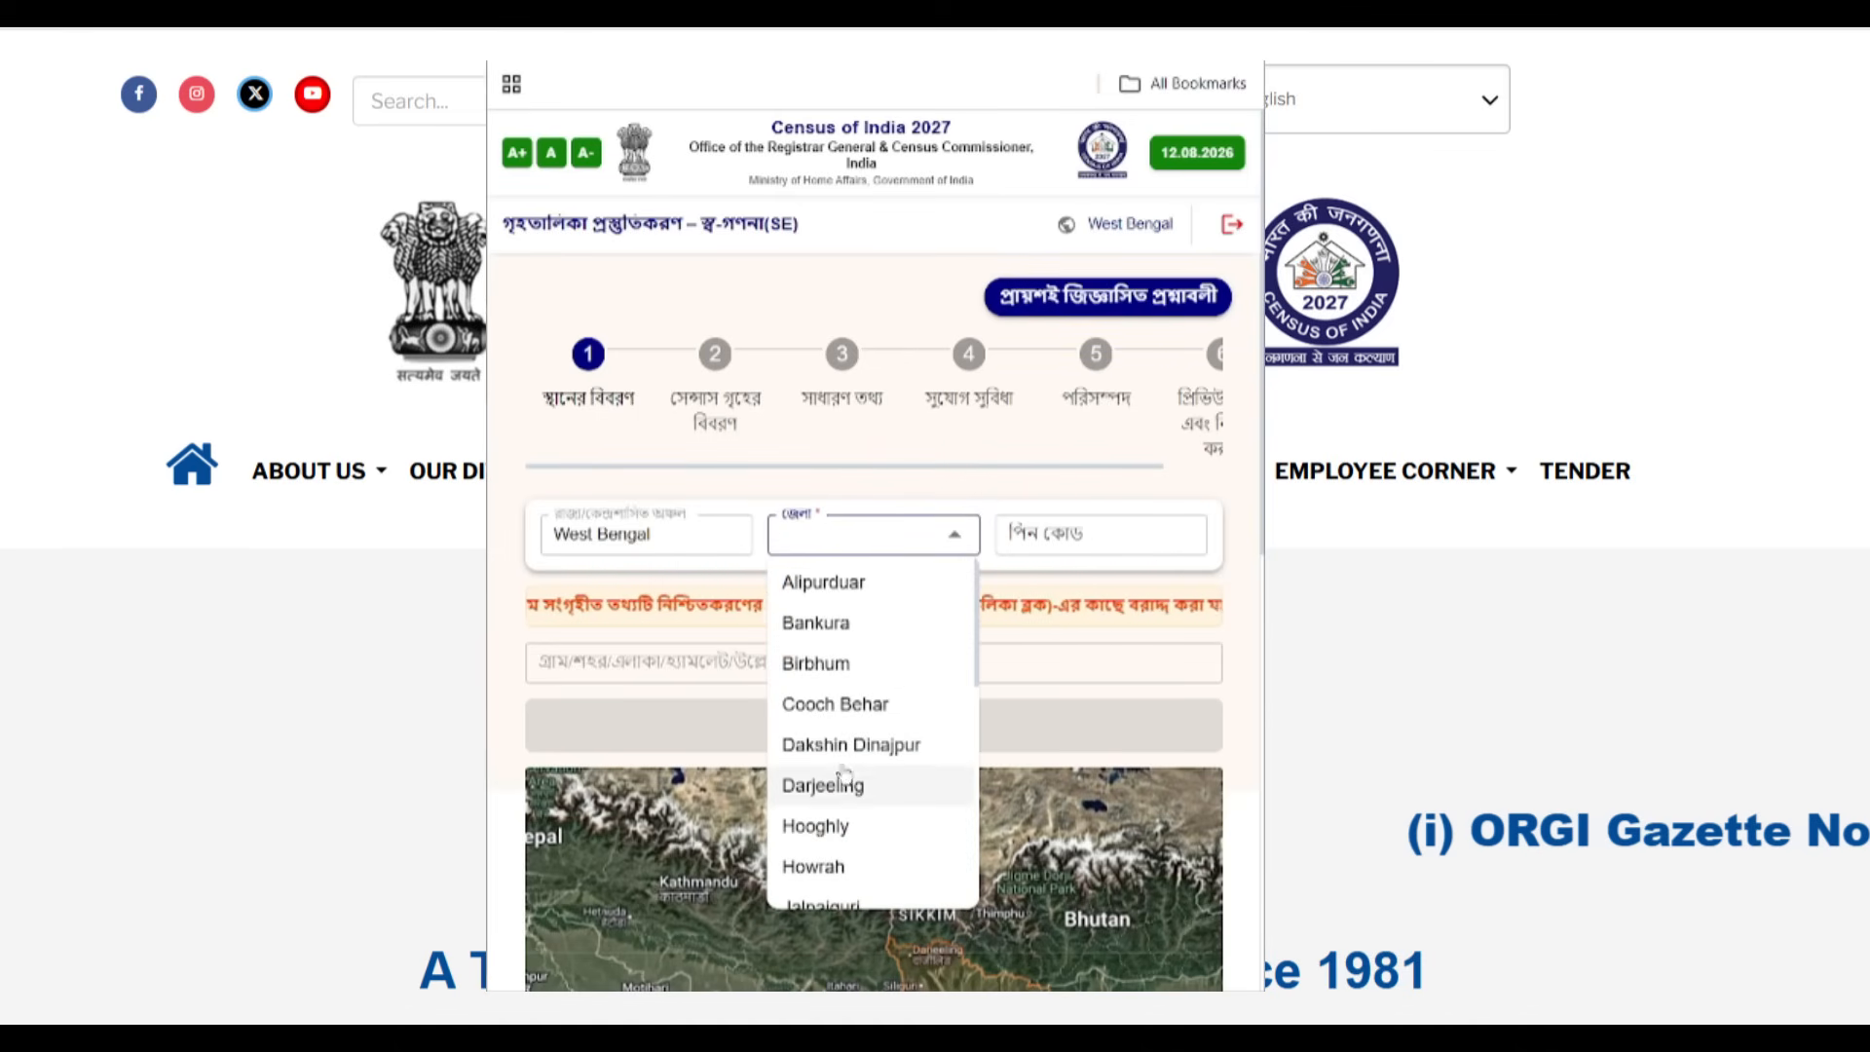
{"action": "scroll", "coordinate": [835, 770], "scroll_direction": "down", "scroll_amount": 3}
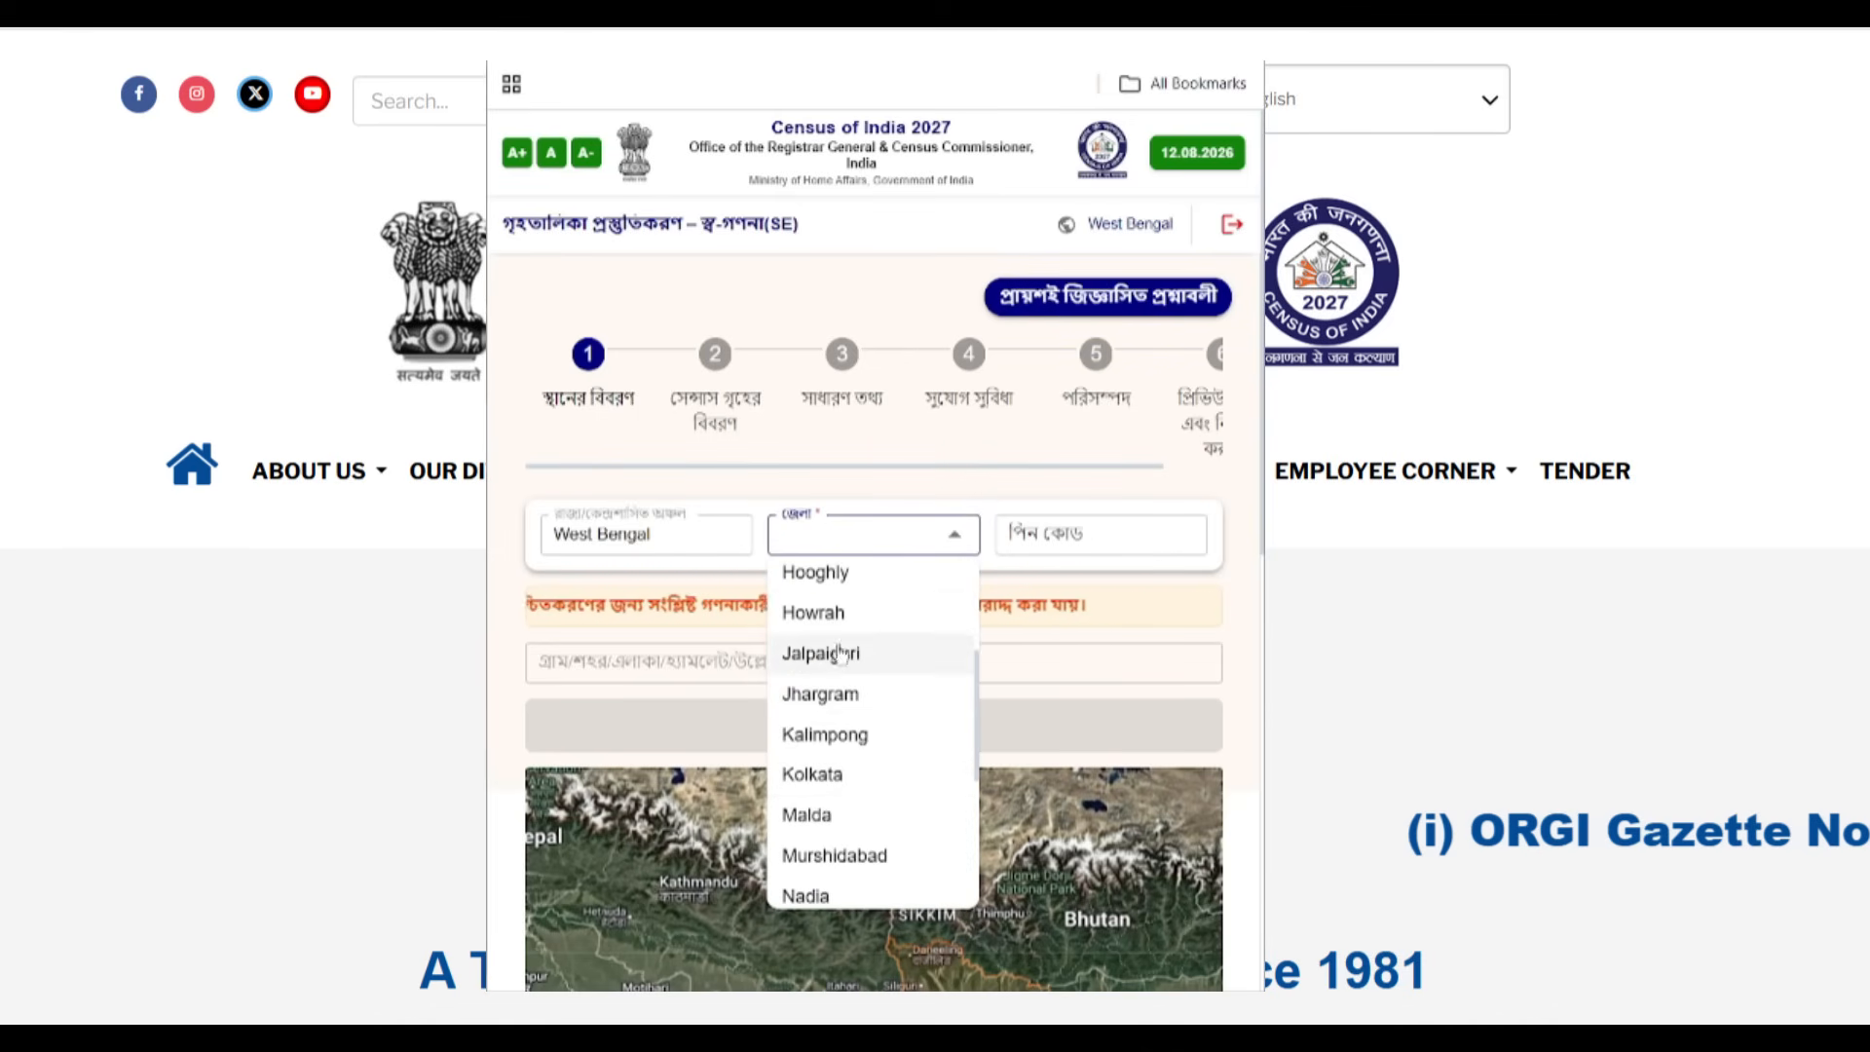
{"action": "scroll", "coordinate": [856, 658], "scroll_direction": "up", "scroll_amount": 2}
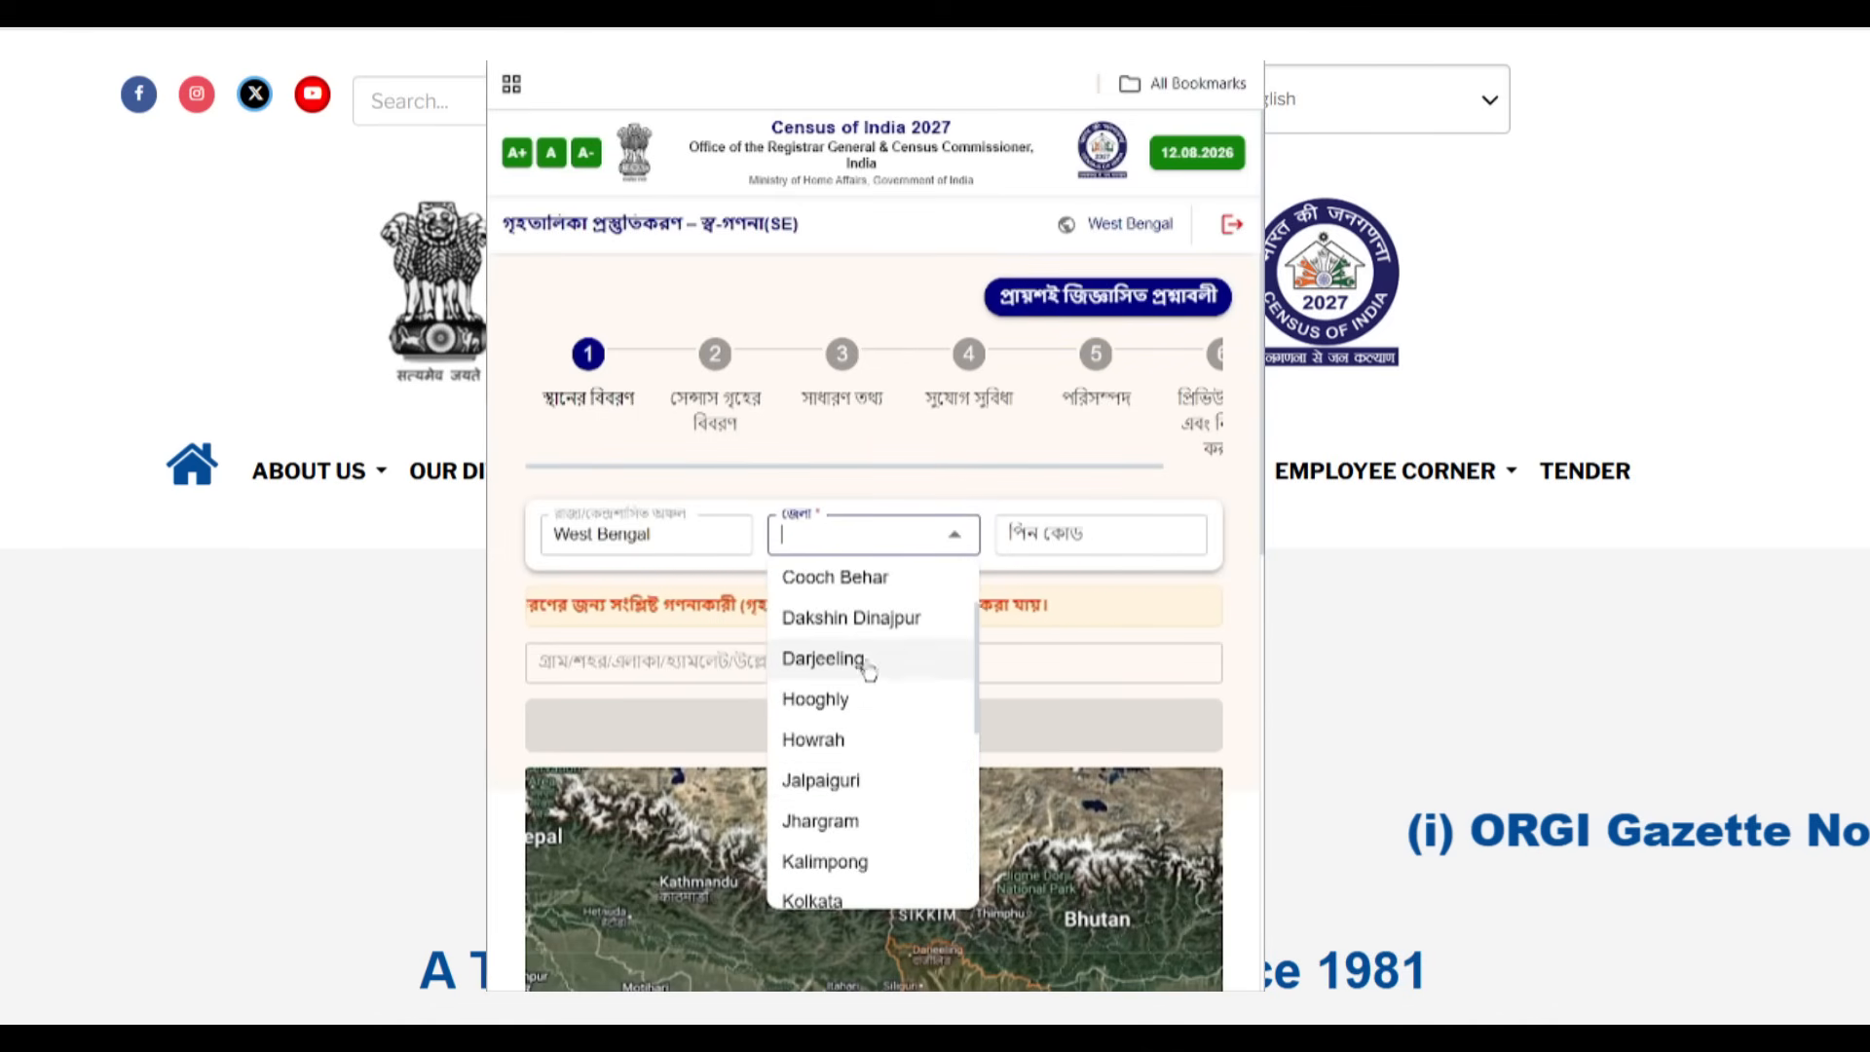
{"action": "left_click", "coordinate": [813, 701]}
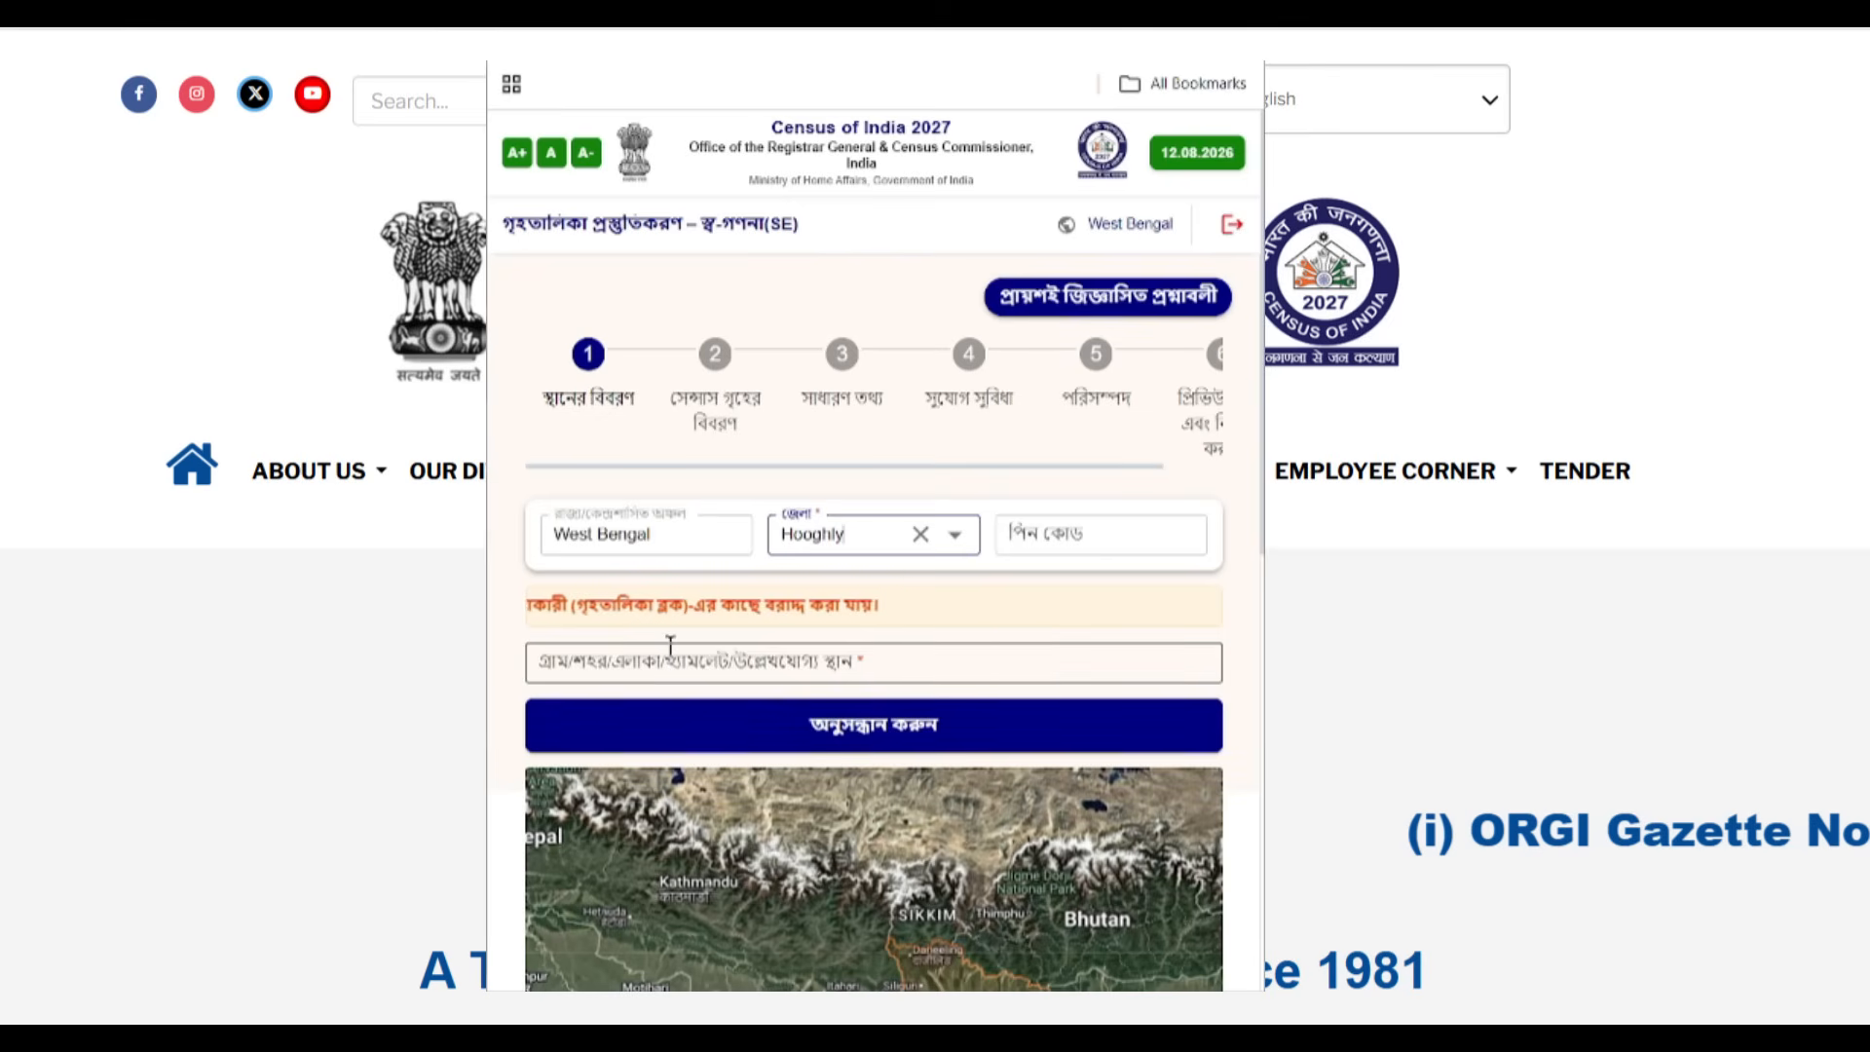
{"action": "scroll", "coordinate": [1196, 641], "scroll_direction": "down", "scroll_amount": 5}
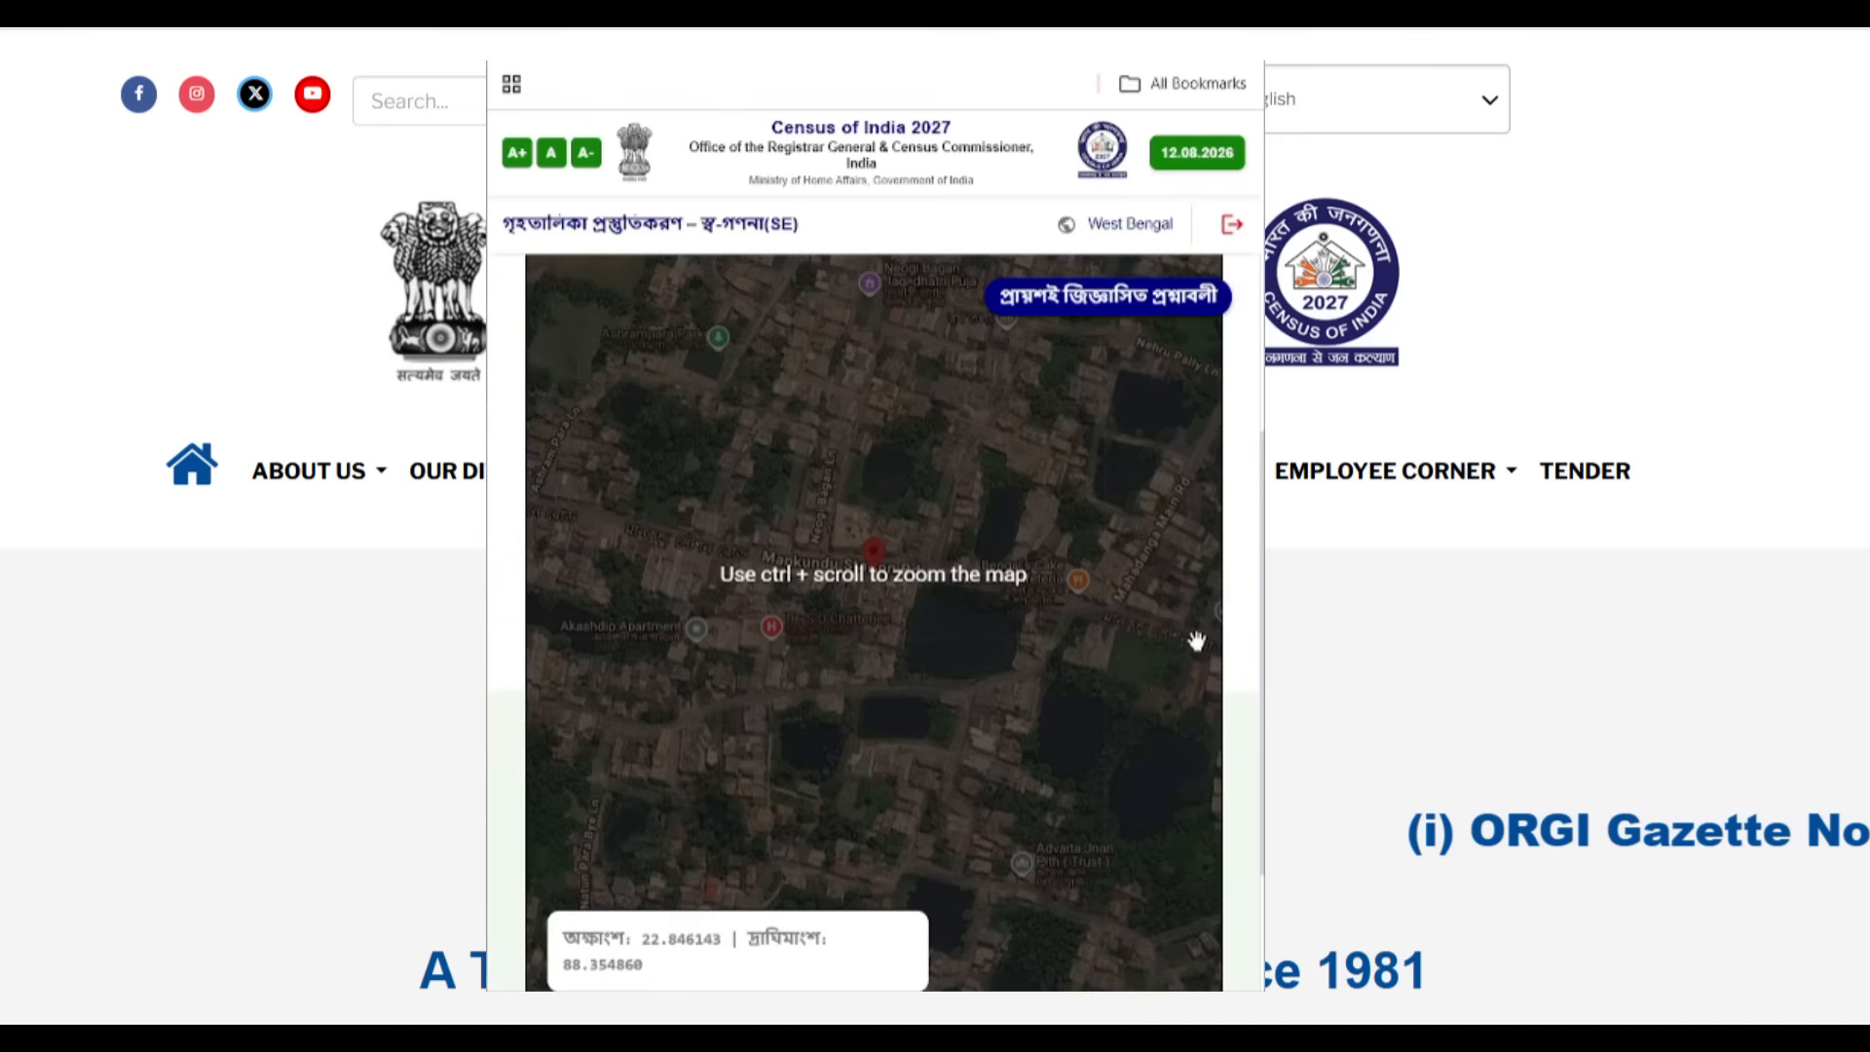
Step: Pan the satellite map so the marker sits on the house near Mankundu Station Rd
{"action": "scroll", "coordinate": [1196, 641], "scroll_direction": "up", "scroll_amount": 1}
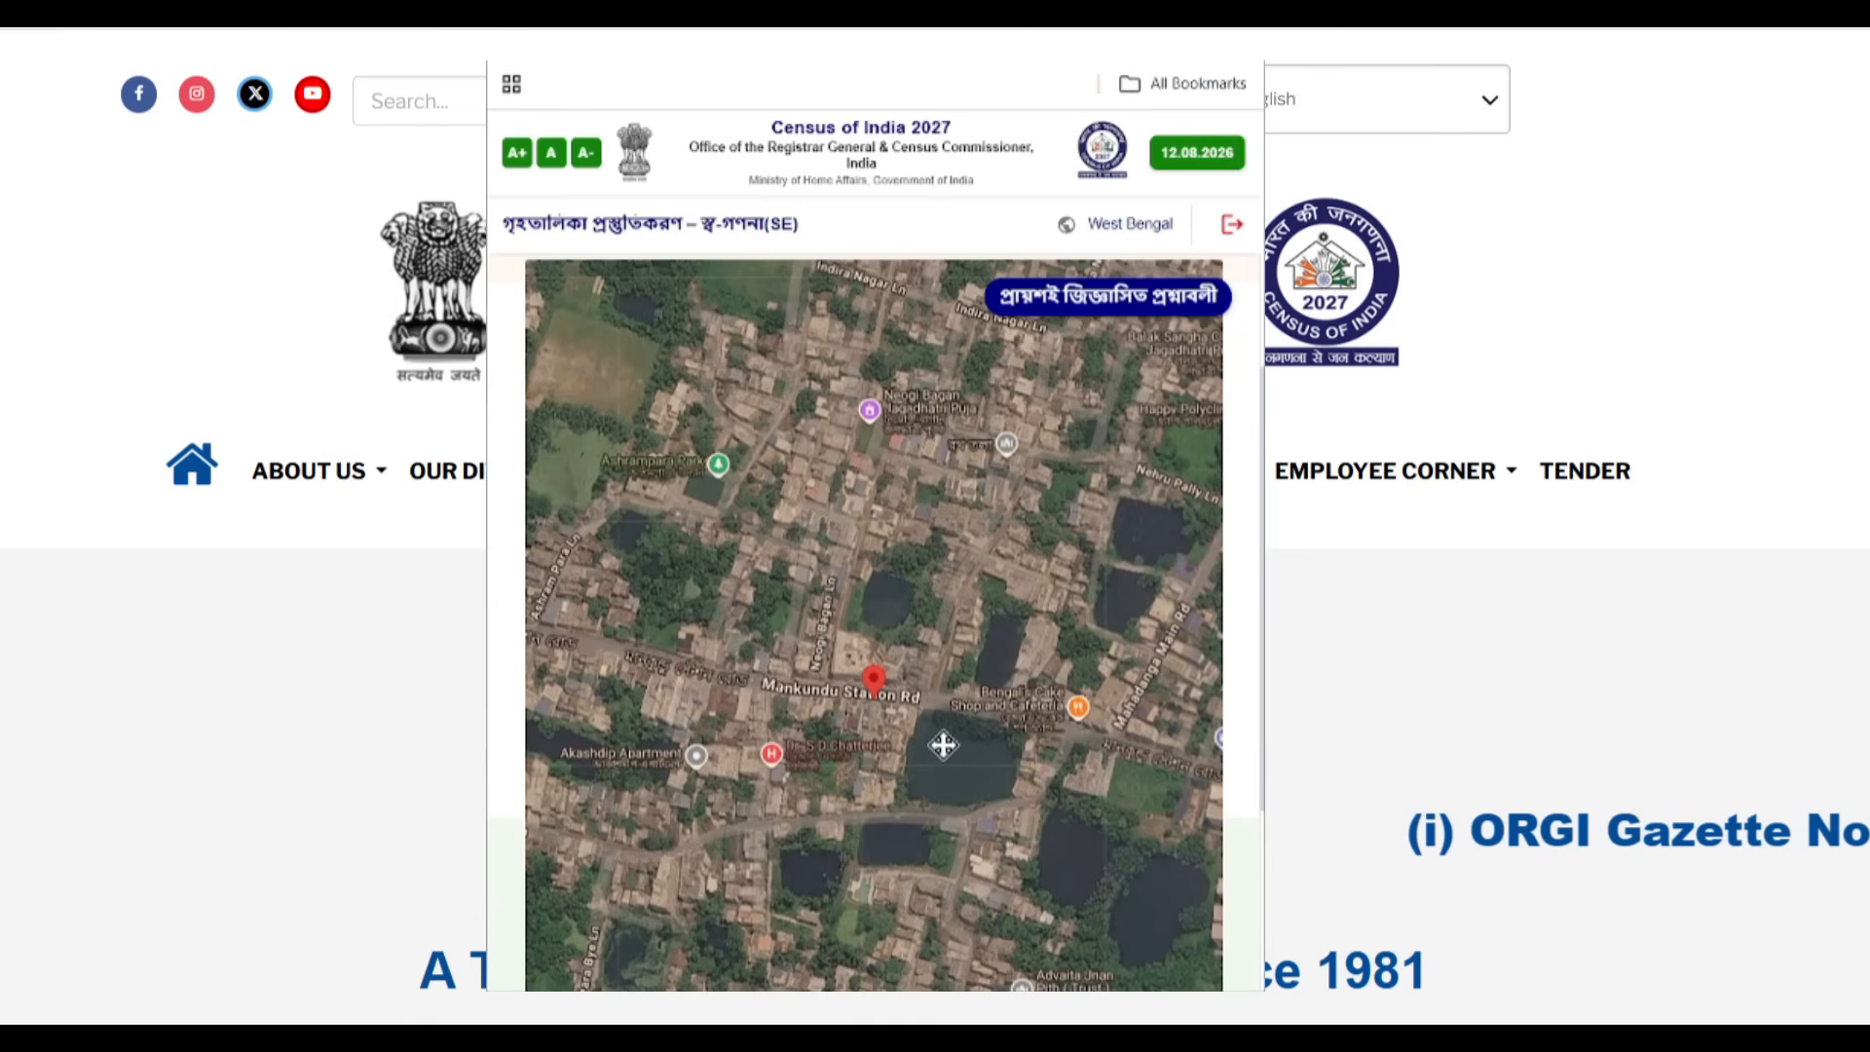
{"action": "mouse_move", "coordinate": [943, 748]}
{"action": "left_mouse_down"}
{"action": "mouse_move", "coordinate": [974, 952]}
{"action": "mouse_move", "coordinate": [999, 962]}
{"action": "left_mouse_up"}
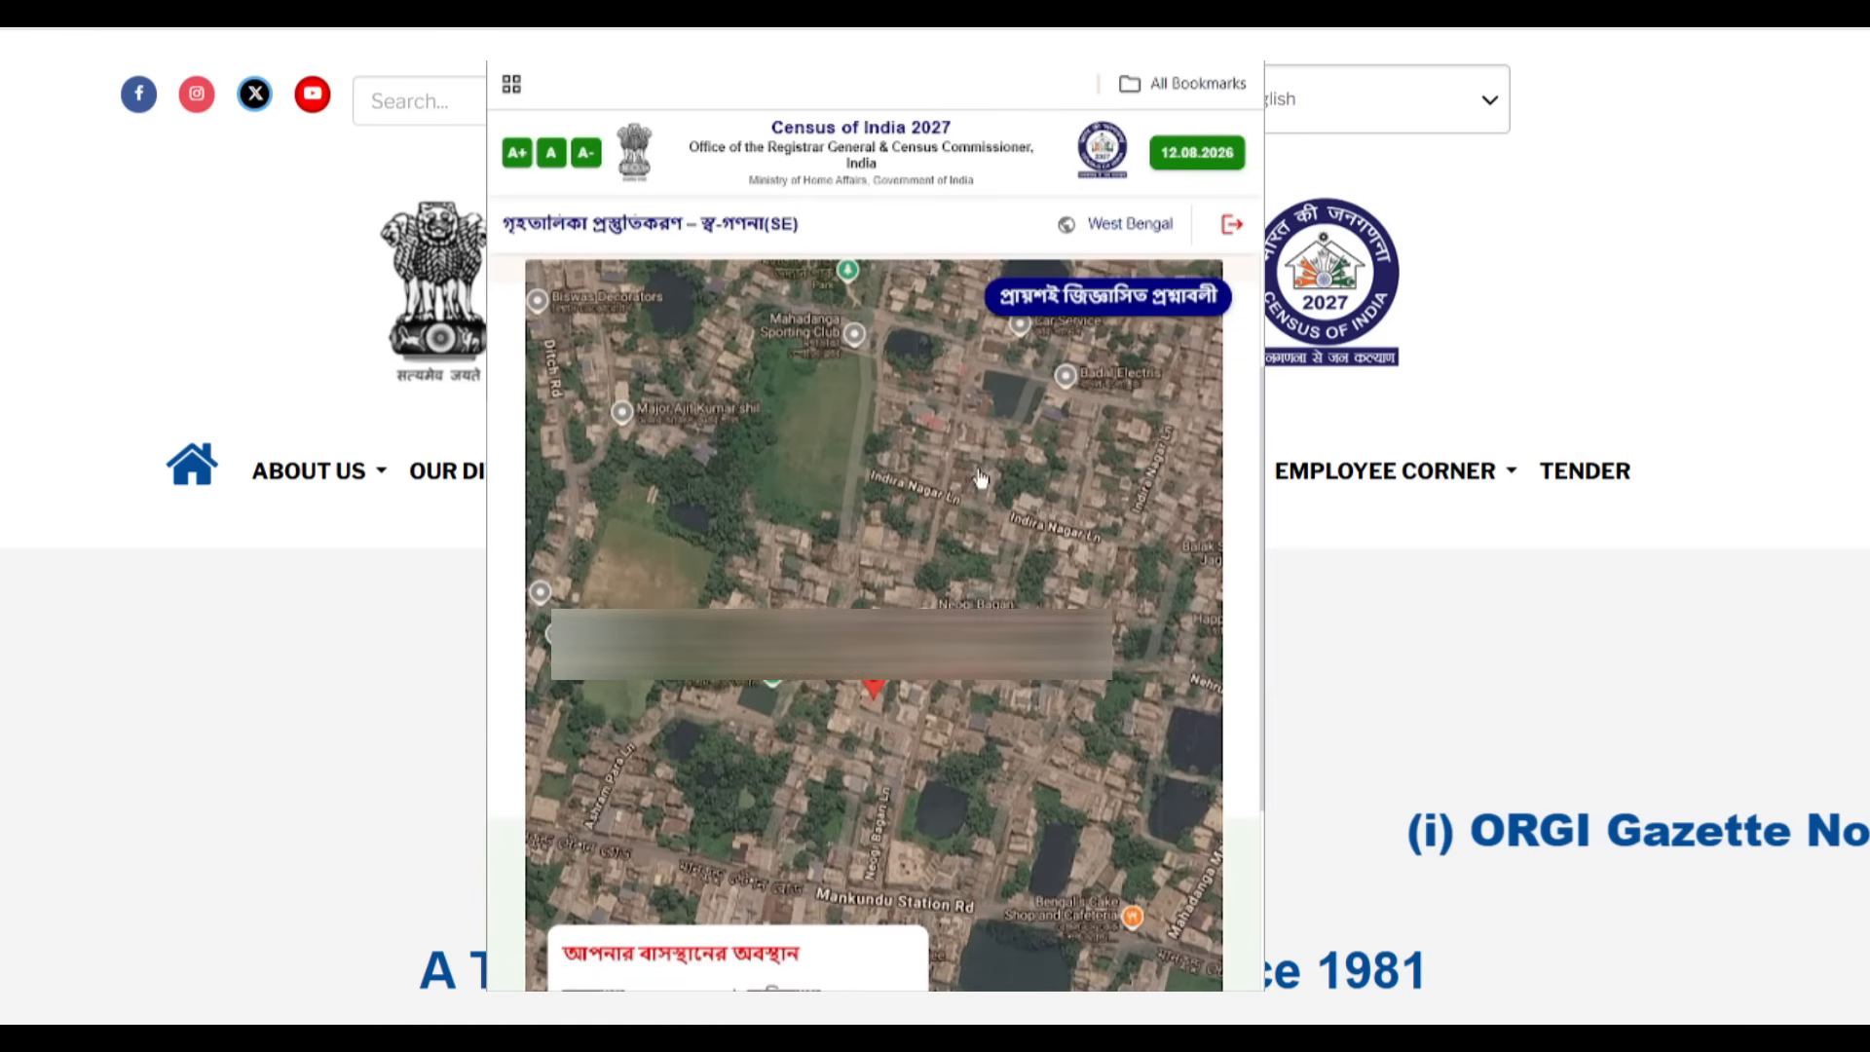
{"action": "scroll", "coordinate": [981, 478], "scroll_direction": "down", "scroll_amount": 4}
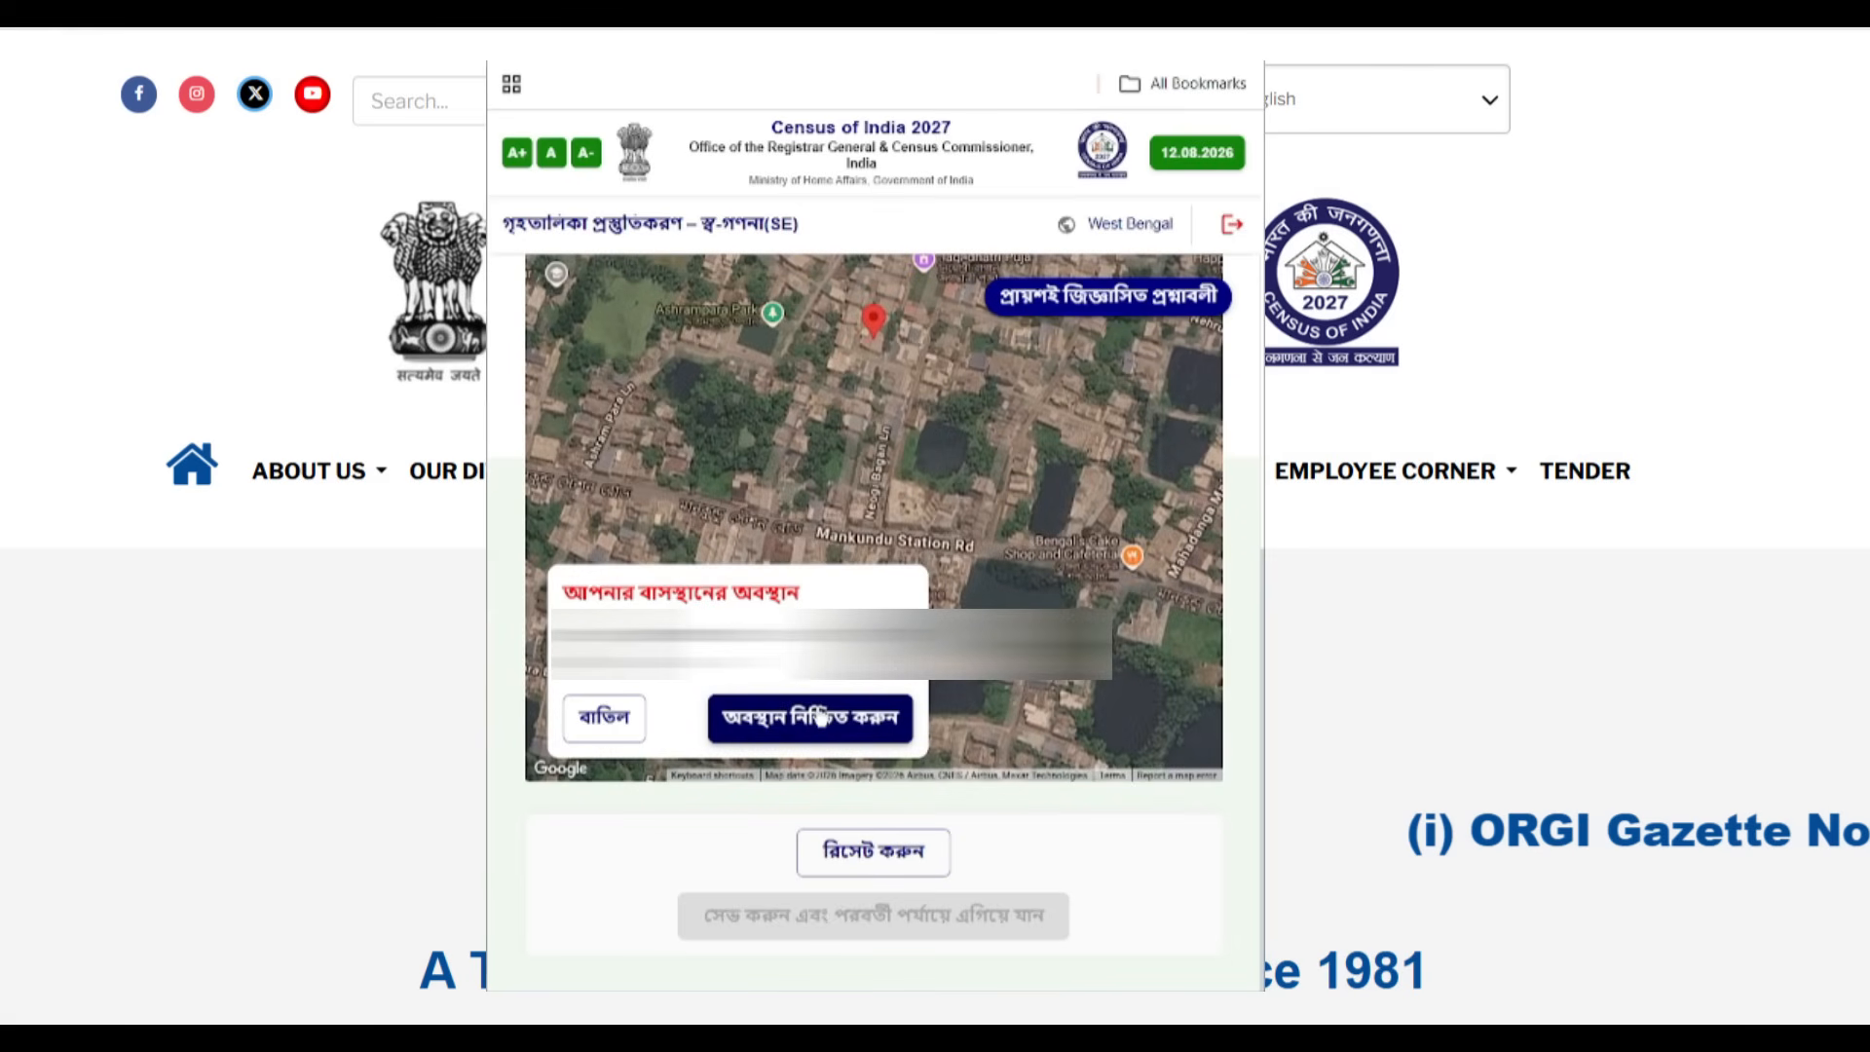
Step: Confirm the marked home location, save it, and accept the confirmation dialog
{"action": "left_click", "coordinate": [811, 699]}
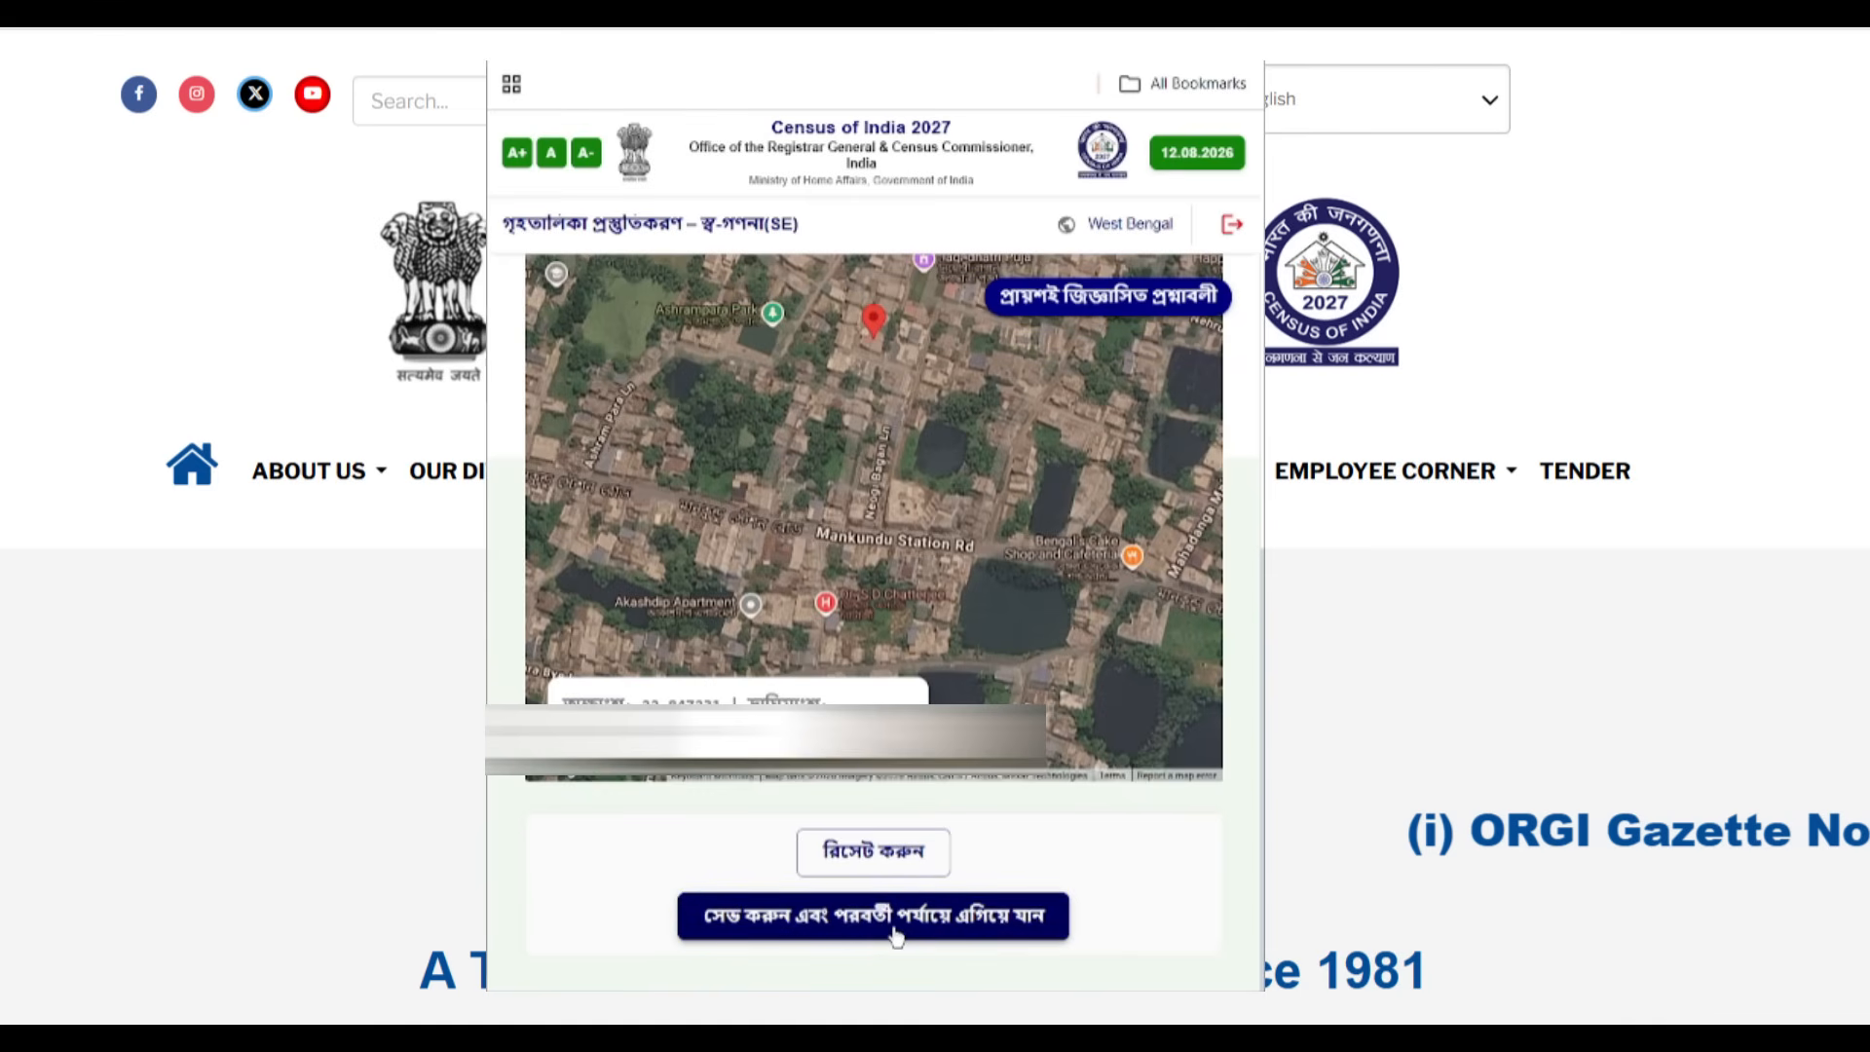
{"action": "left_click", "coordinate": [960, 931]}
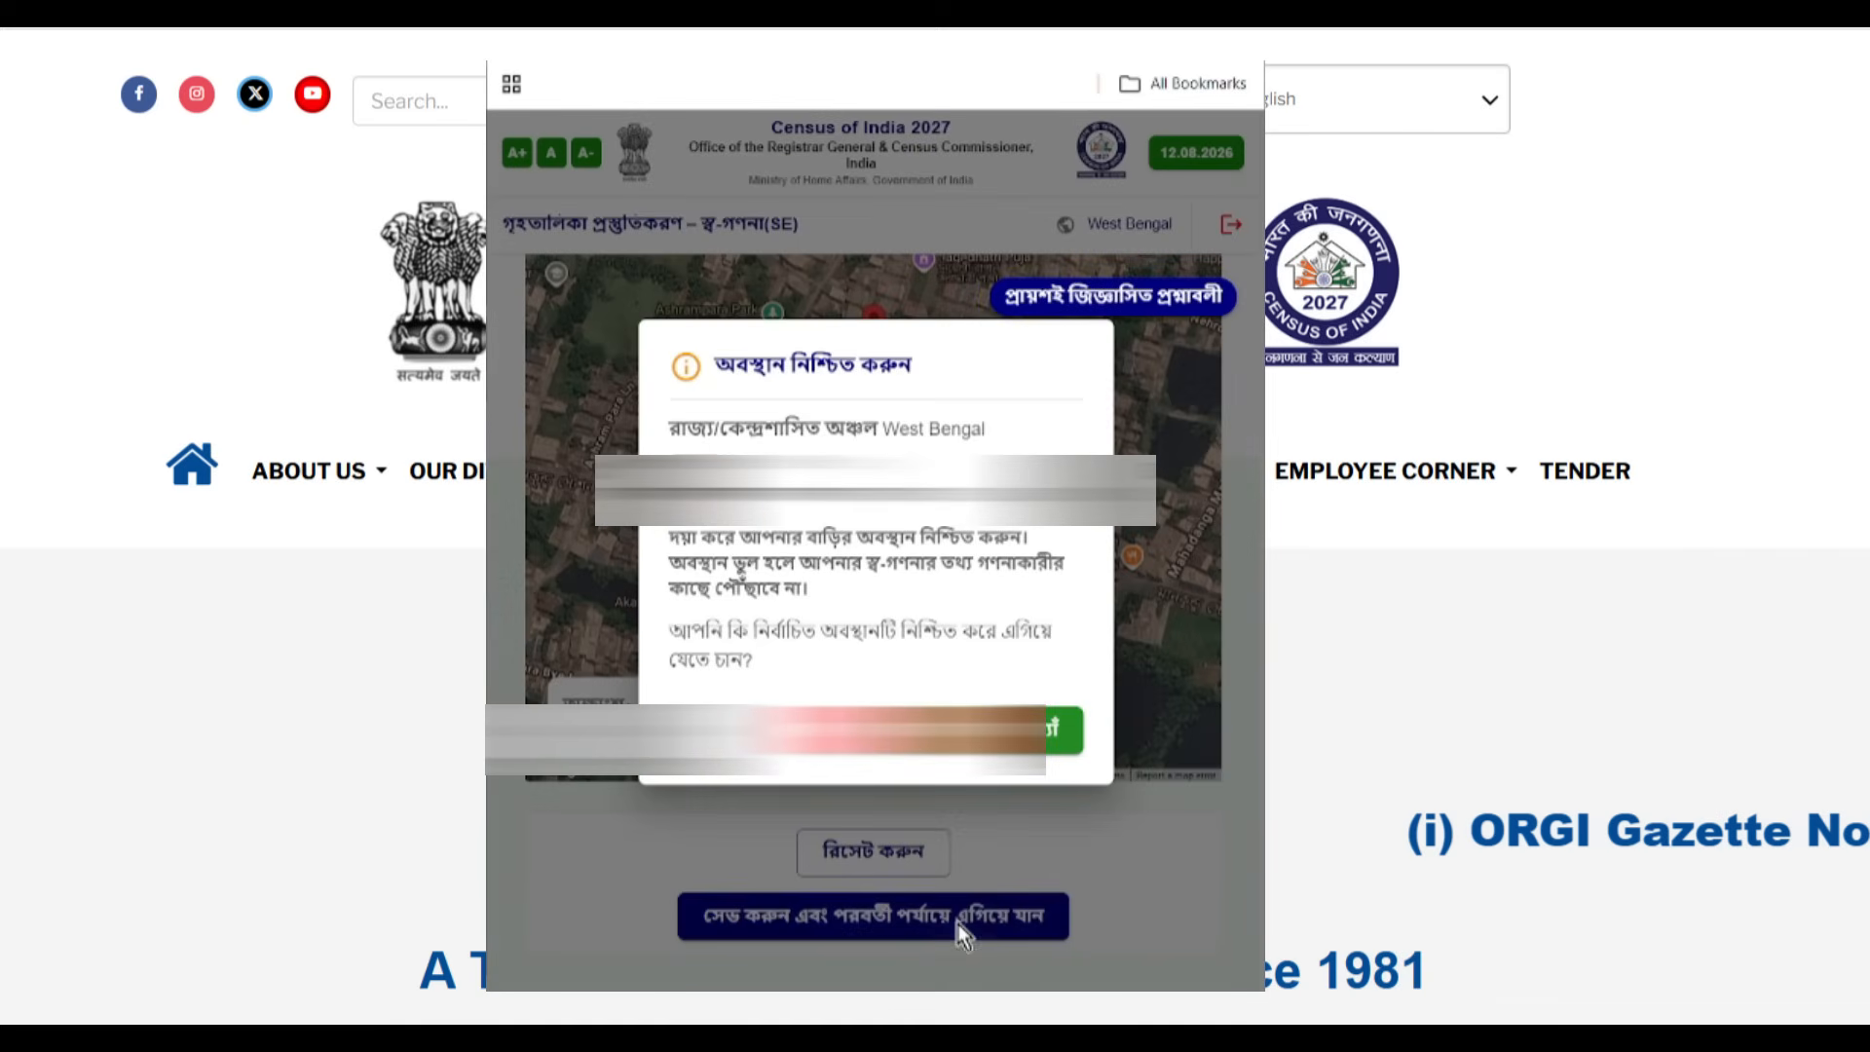
{"action": "left_click", "coordinate": [1039, 742]}
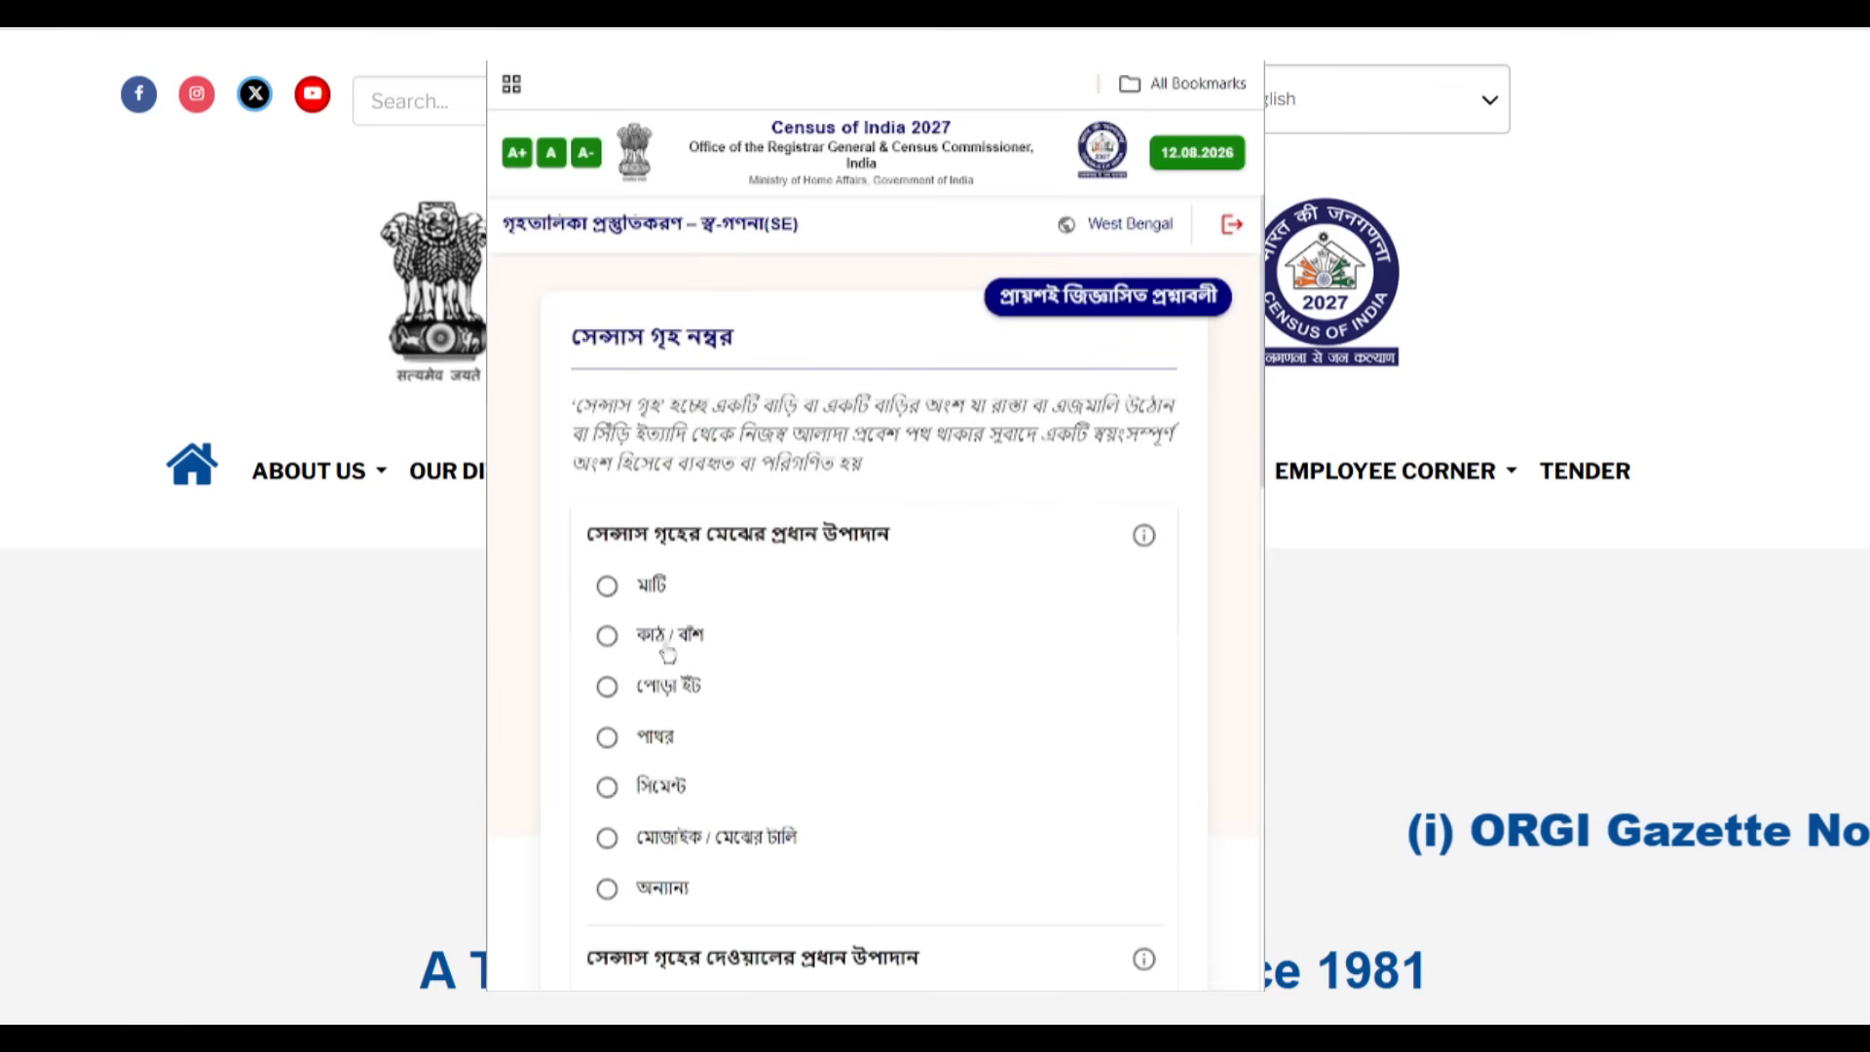
Step: Choose cement as the floor material and burnt brick as the wall material
{"action": "left_click", "coordinate": [606, 789]}
{"action": "scroll", "coordinate": [1120, 798], "scroll_direction": "down", "scroll_amount": 3}
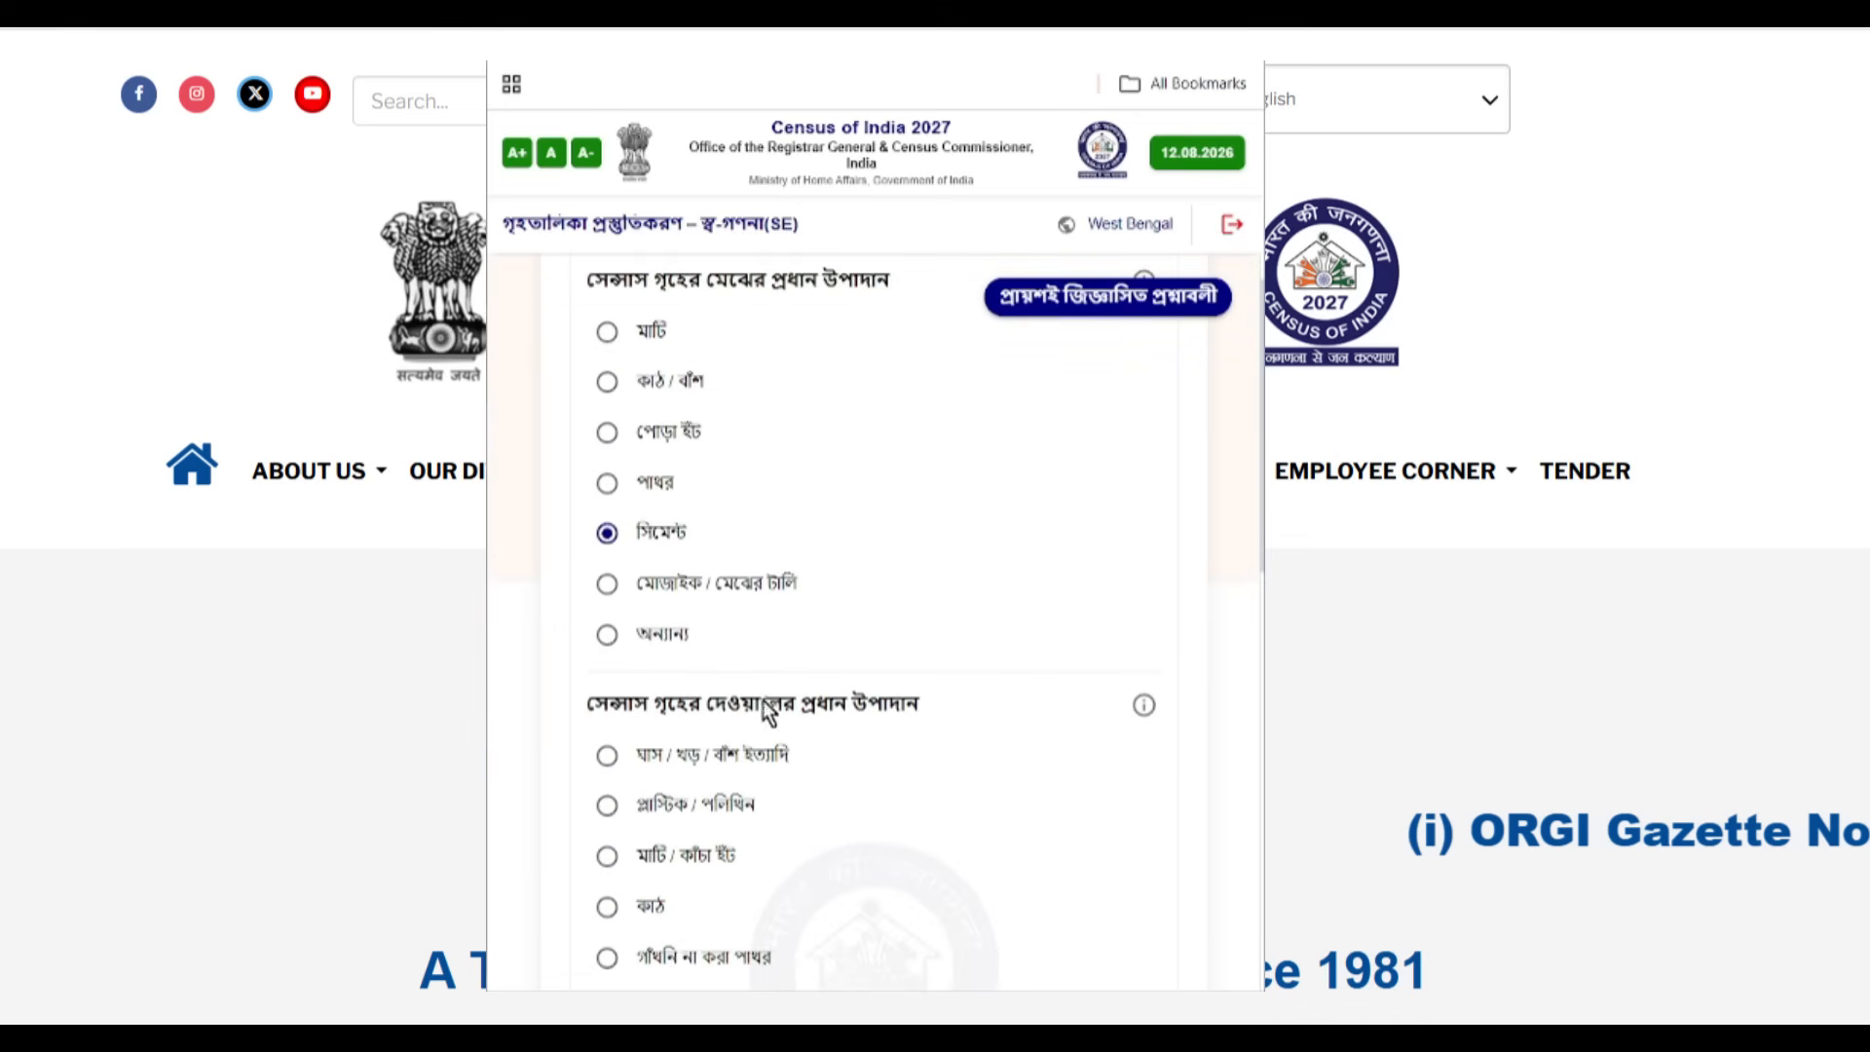
{"action": "scroll", "coordinate": [930, 723], "scroll_direction": "down", "scroll_amount": 3}
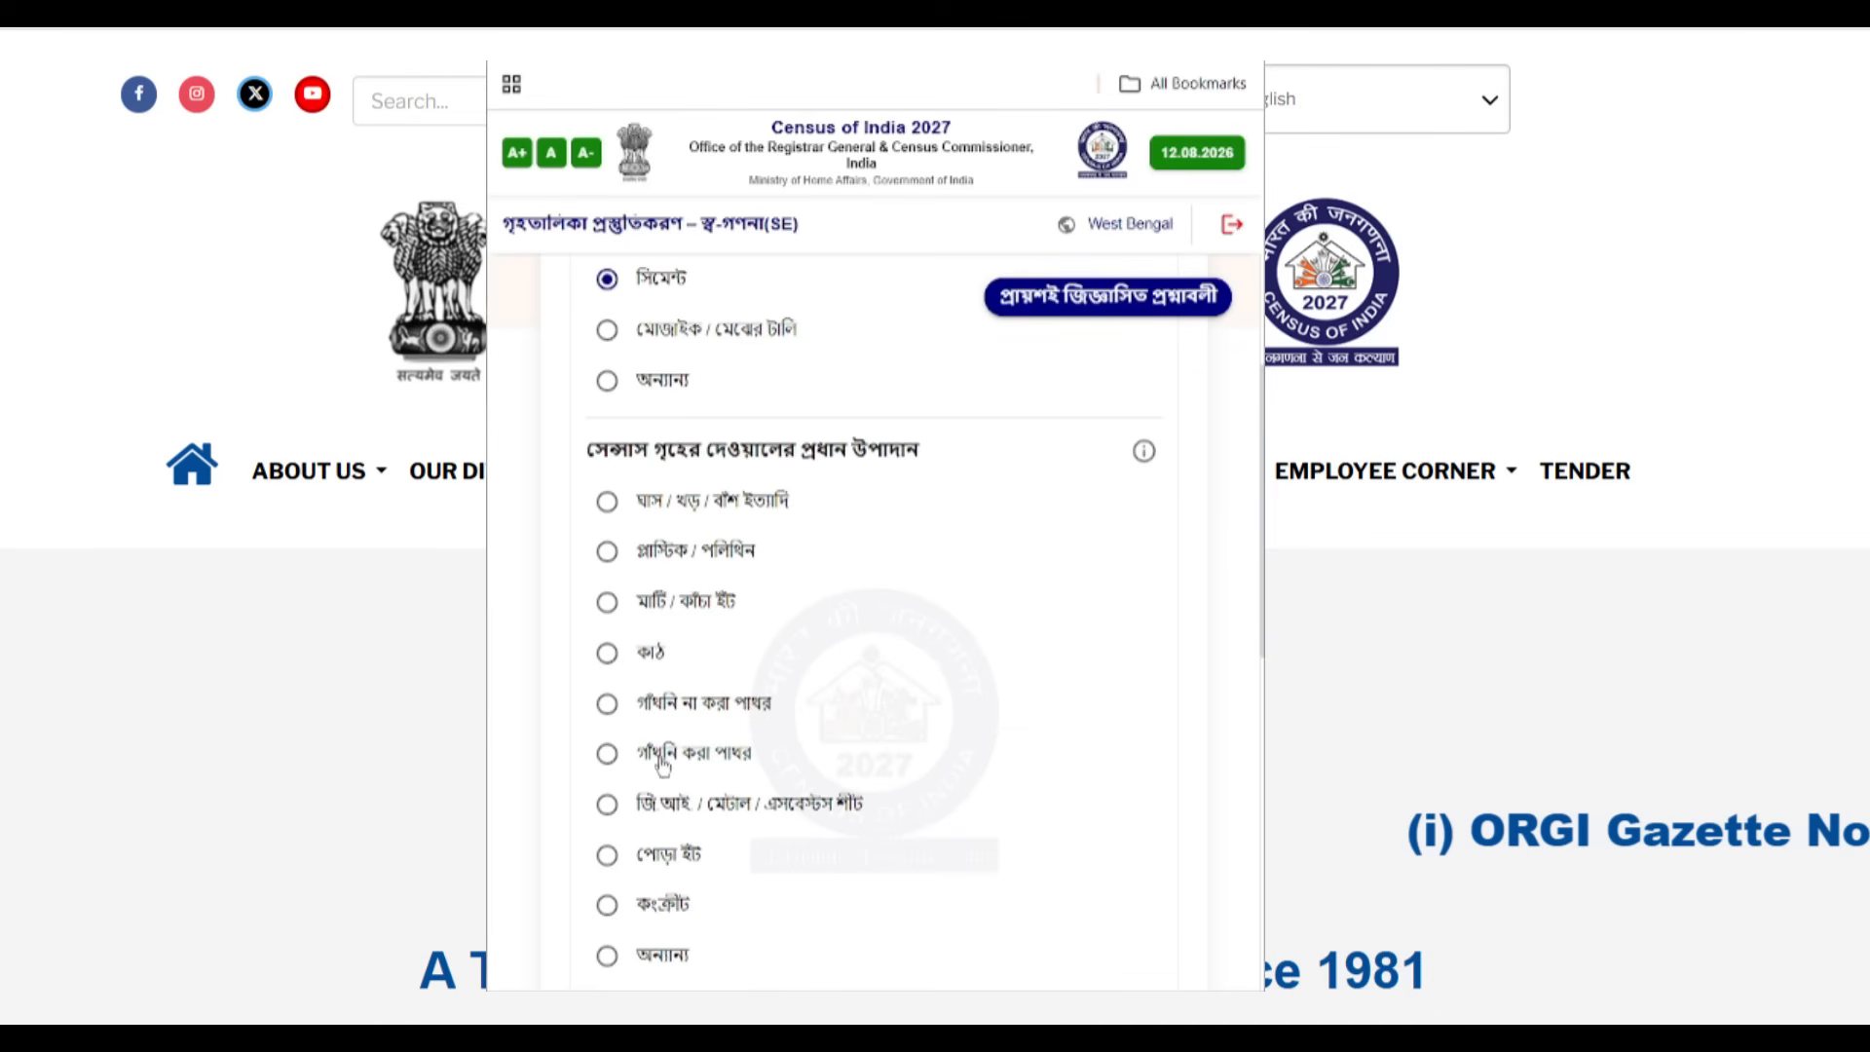
{"action": "scroll", "coordinate": [738, 797], "scroll_direction": "down", "scroll_amount": 1}
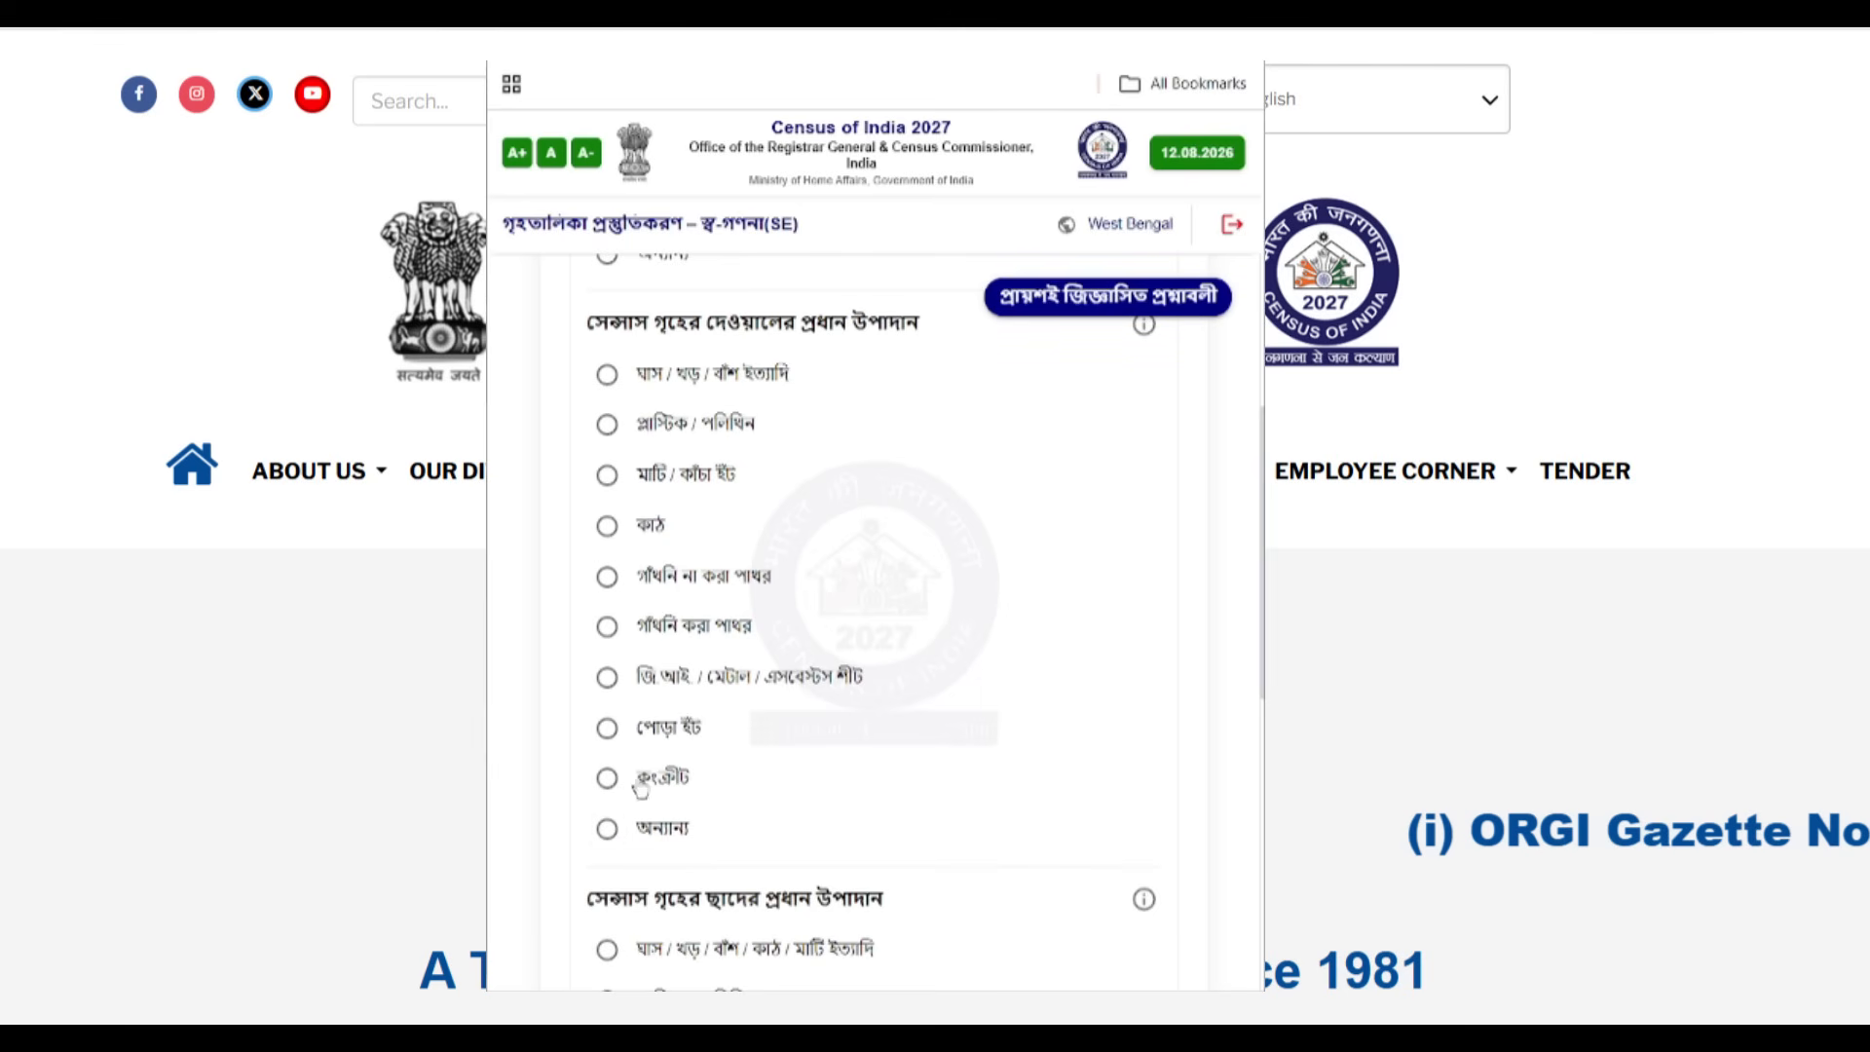
{"action": "left_click", "coordinate": [607, 729]}
Step: Set a concrete roof and good house condition, then save the Census House answers
{"action": "scroll", "coordinate": [897, 802], "scroll_direction": "down", "scroll_amount": 4}
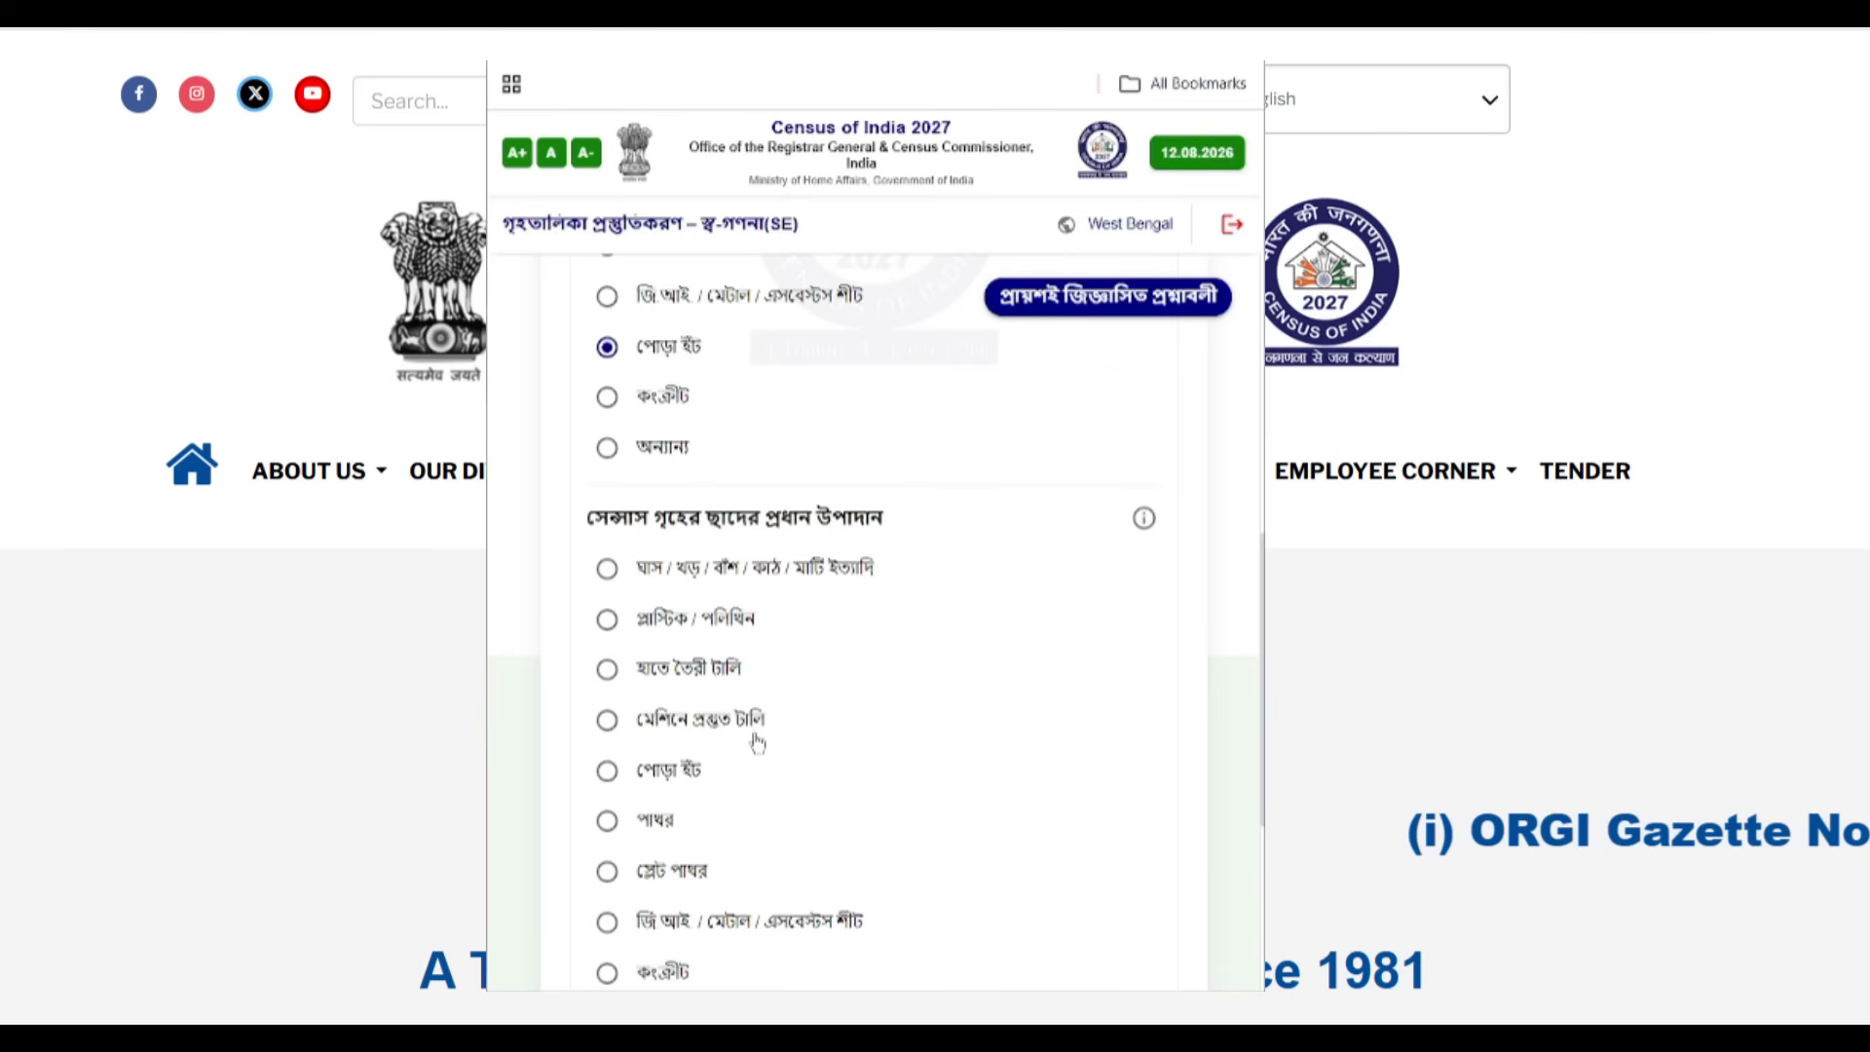
{"action": "scroll", "coordinate": [682, 743], "scroll_direction": "down", "scroll_amount": 1}
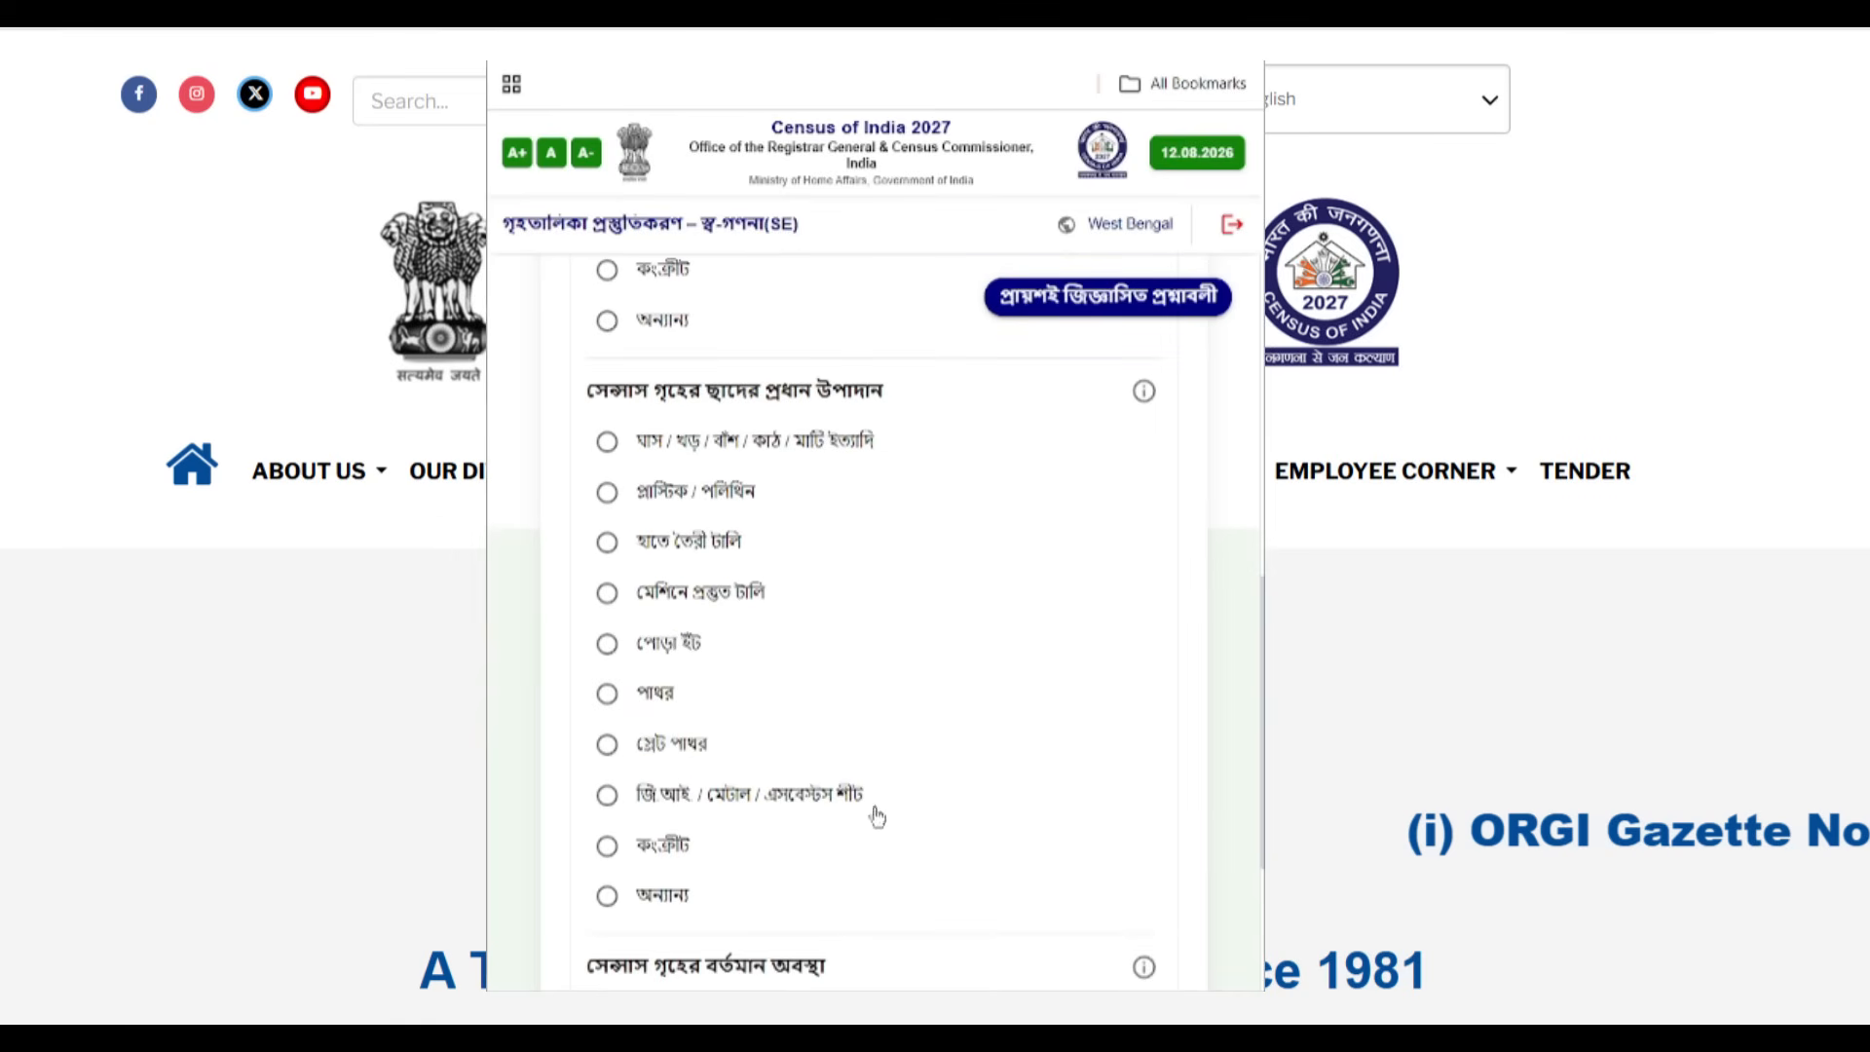
{"action": "left_click", "coordinate": [606, 846]}
{"action": "scroll", "coordinate": [755, 893], "scroll_direction": "down", "scroll_amount": 3}
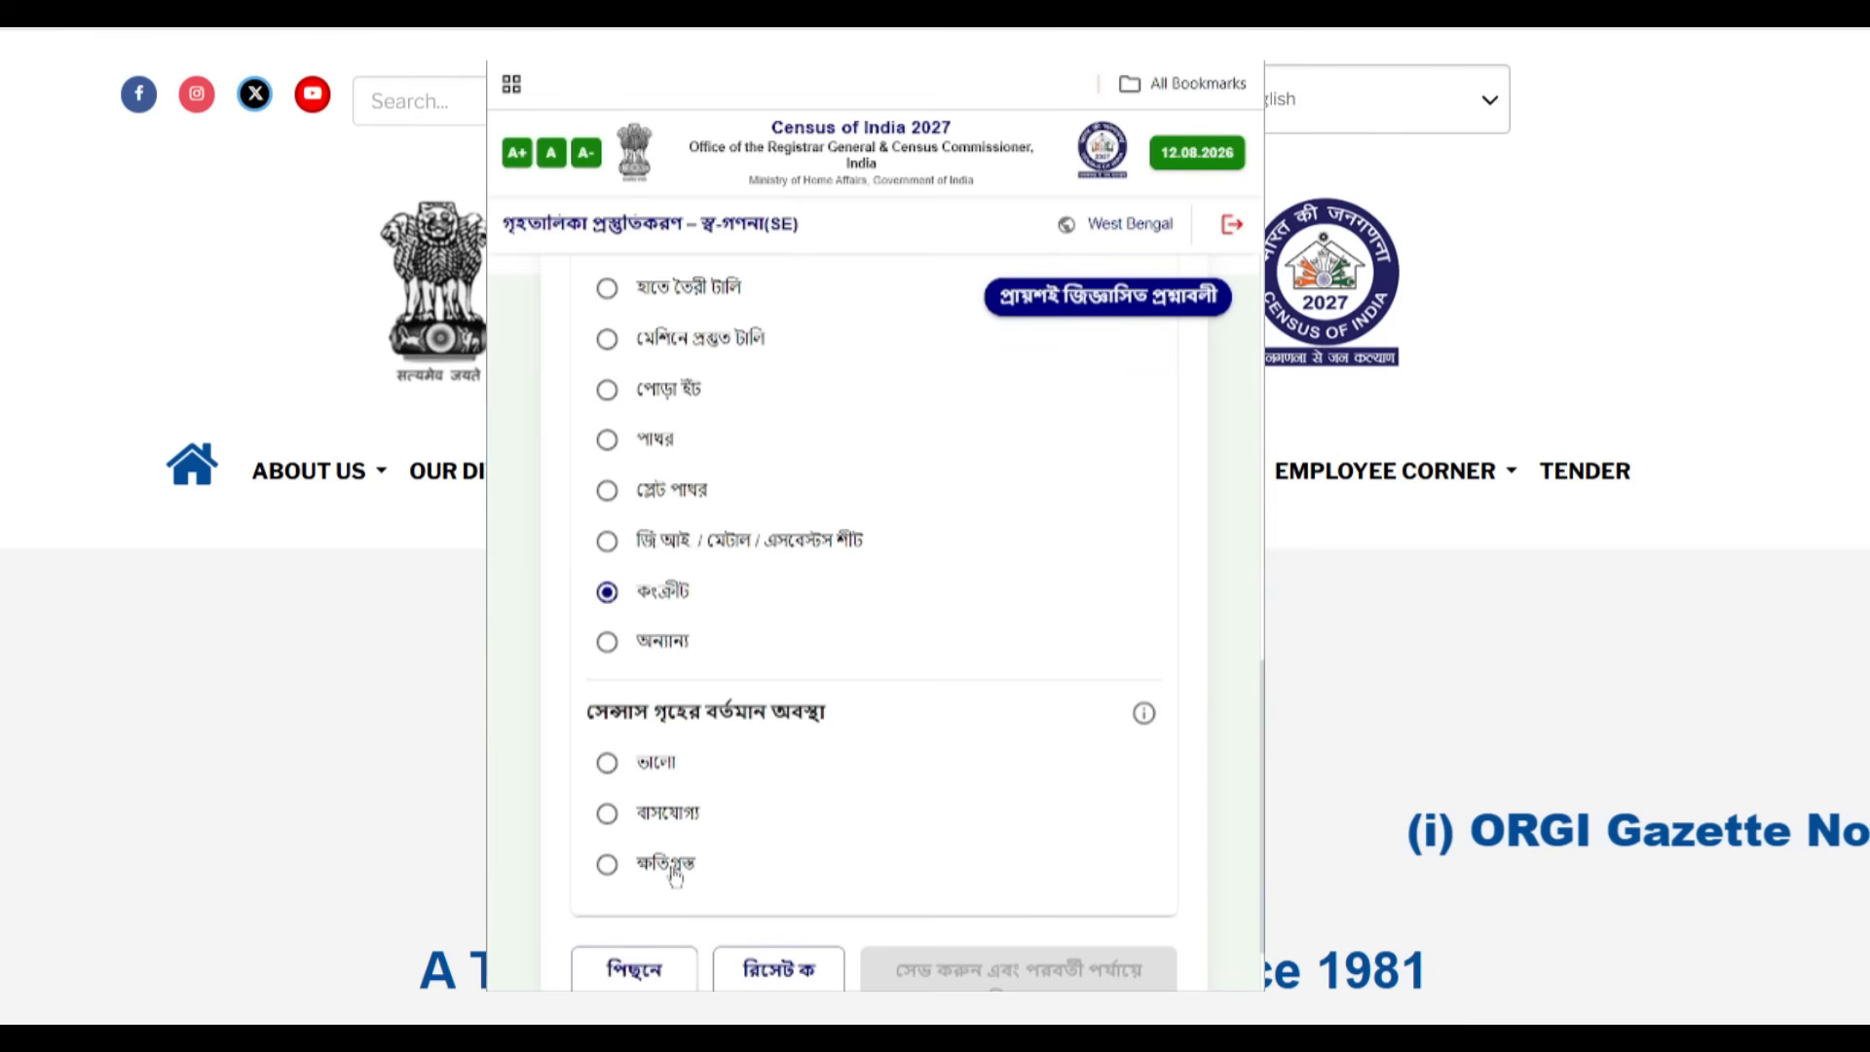
{"action": "left_click", "coordinate": [625, 762]}
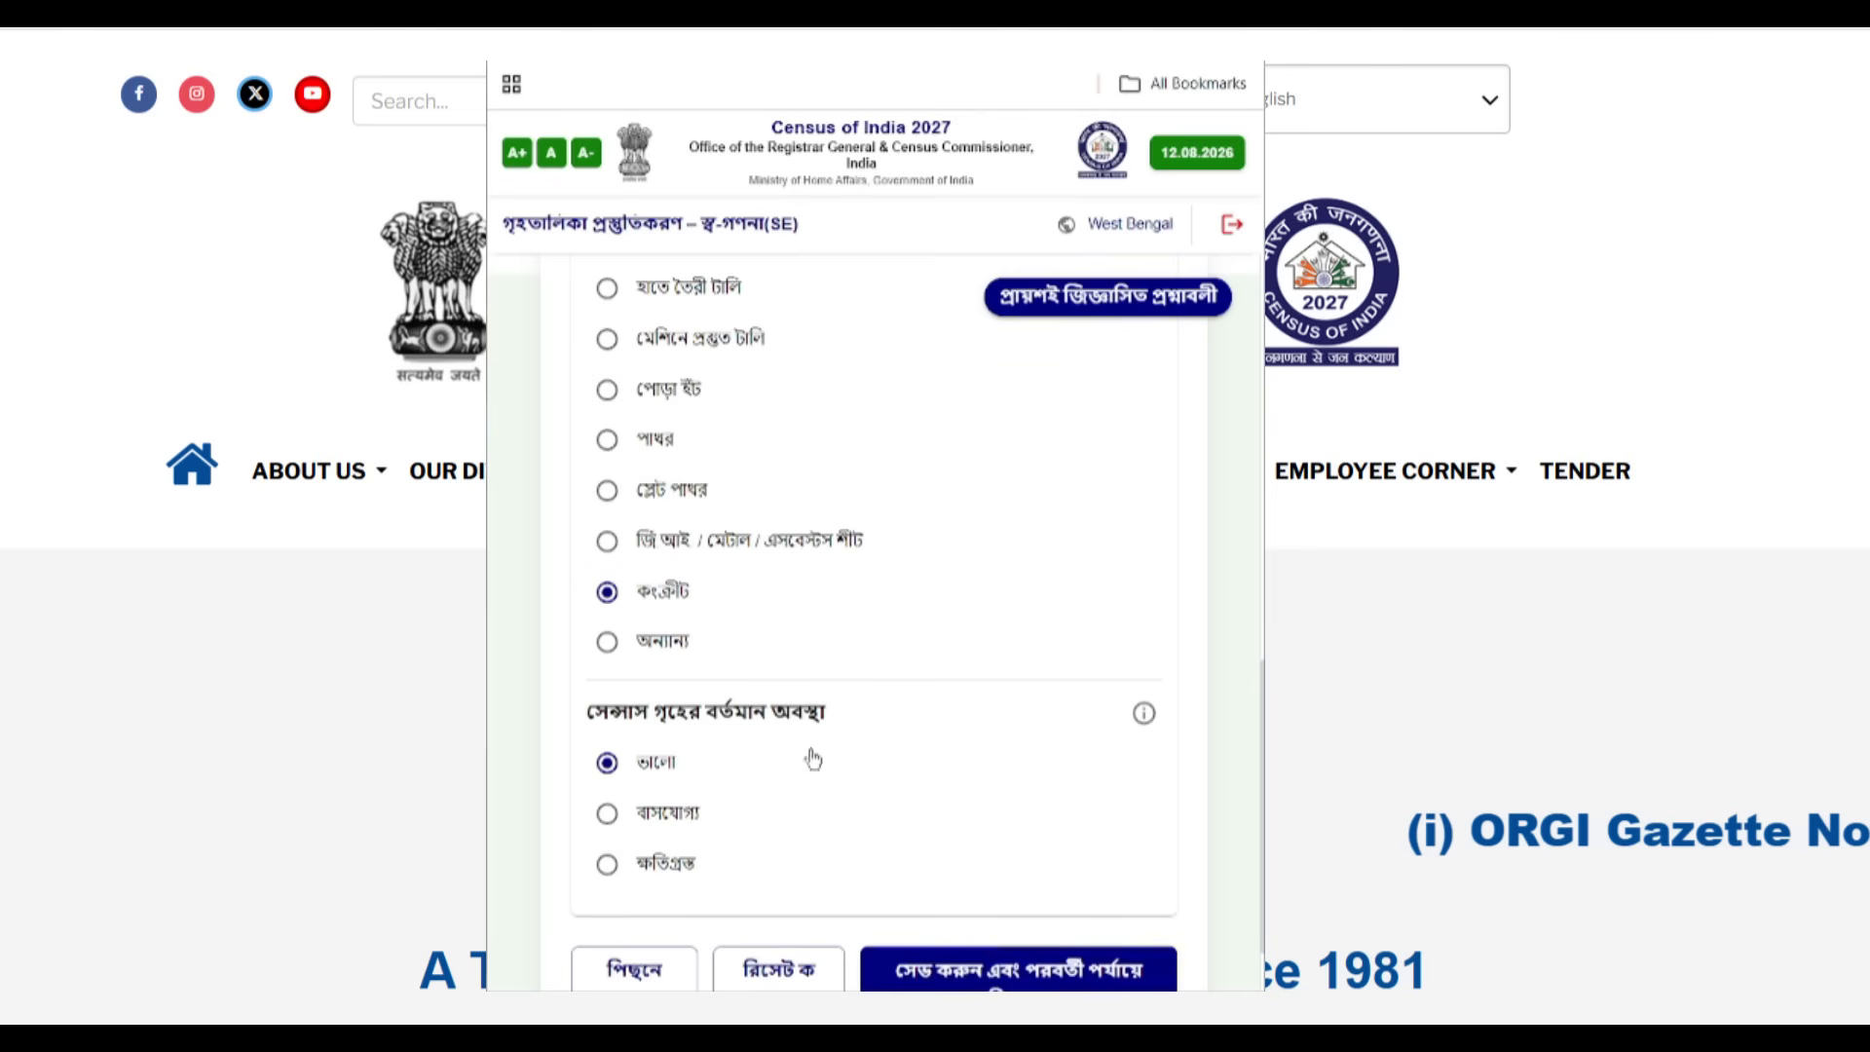
{"action": "left_click", "coordinate": [994, 981]}
Step: Enter 5 as the number of regular household members
{"action": "left_click", "coordinate": [1064, 612]}
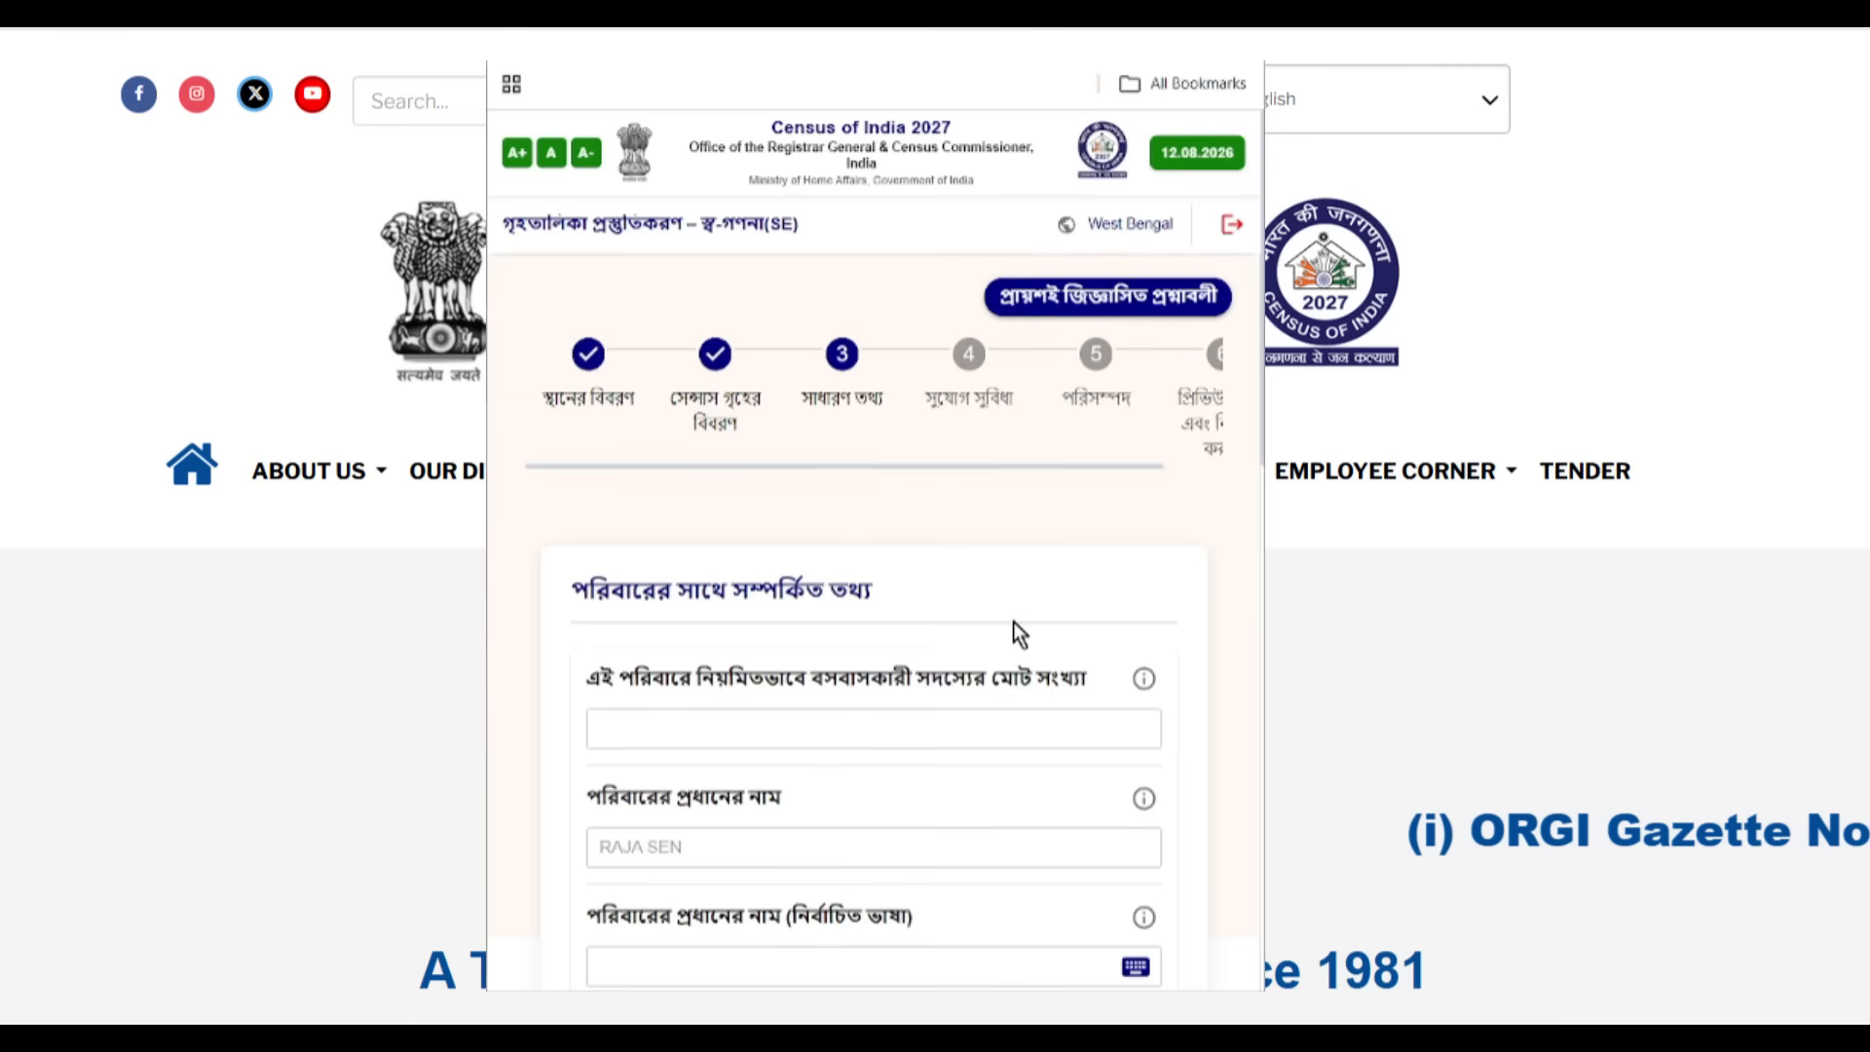
{"action": "left_click", "coordinate": [669, 726]}
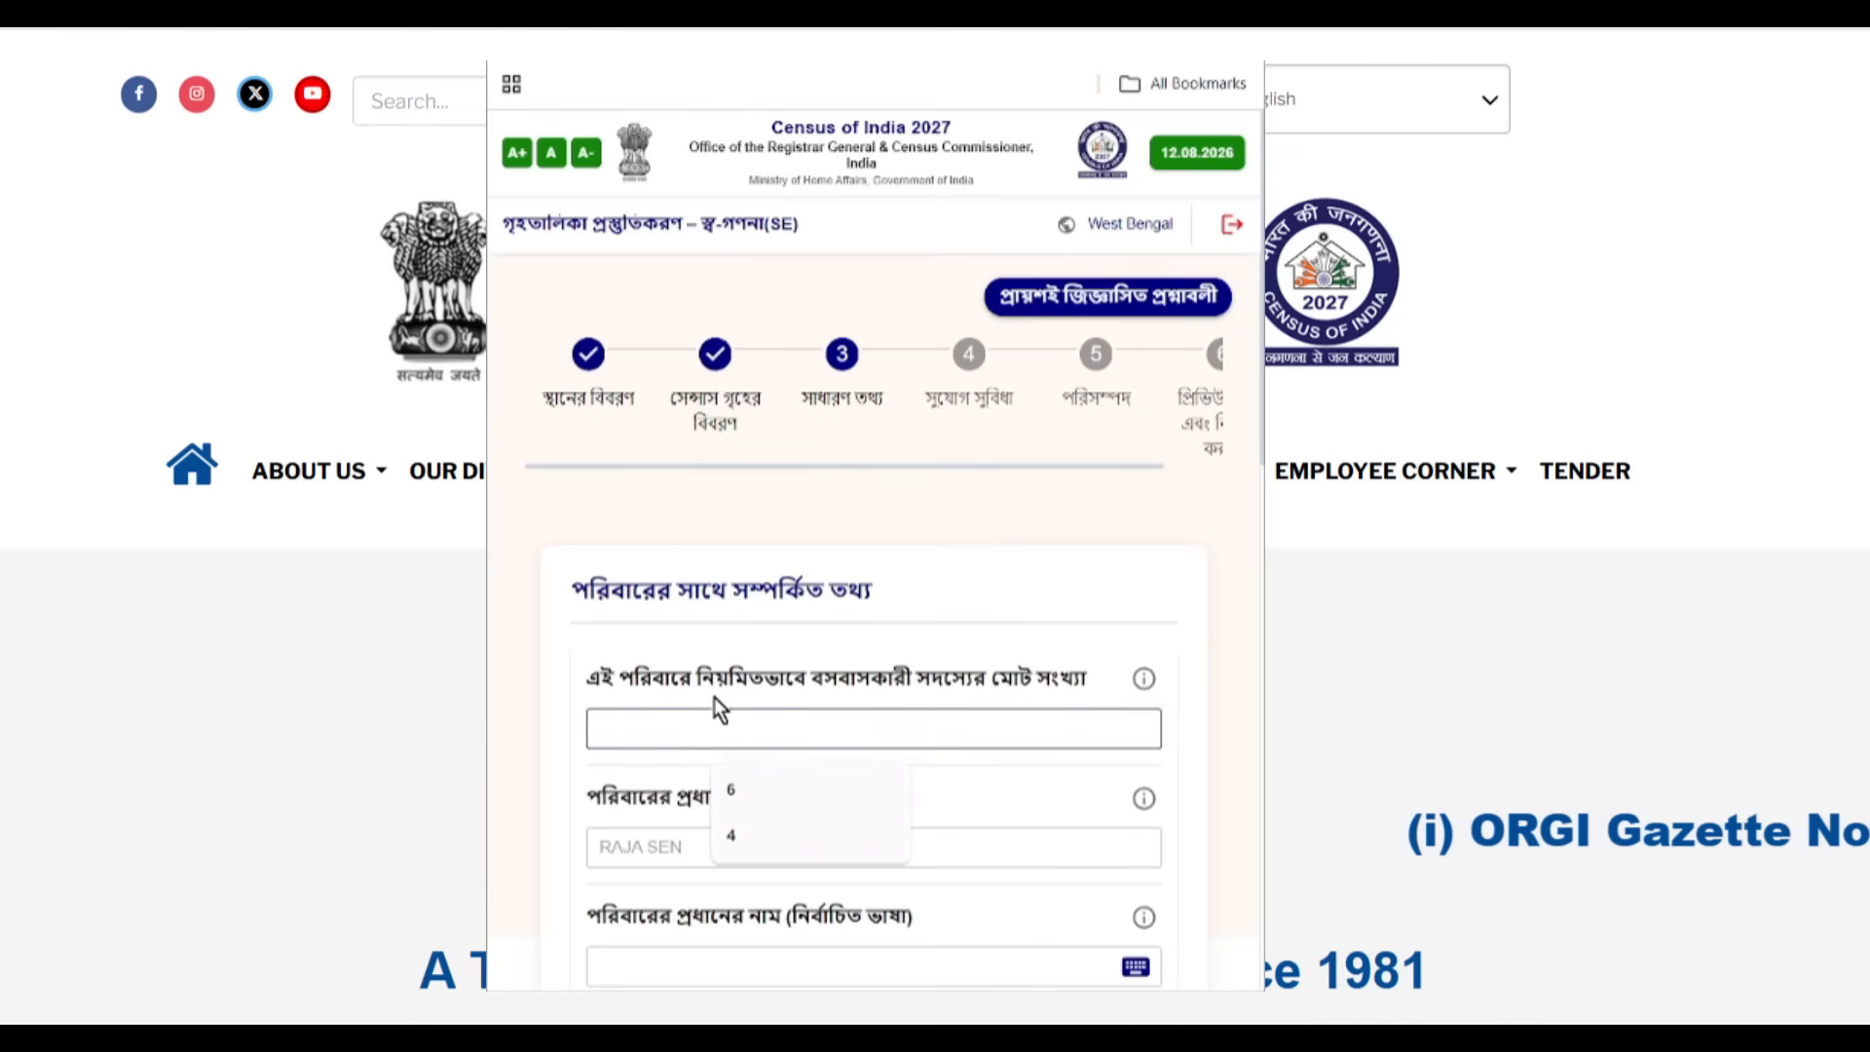
{"action": "type", "text": "5"}
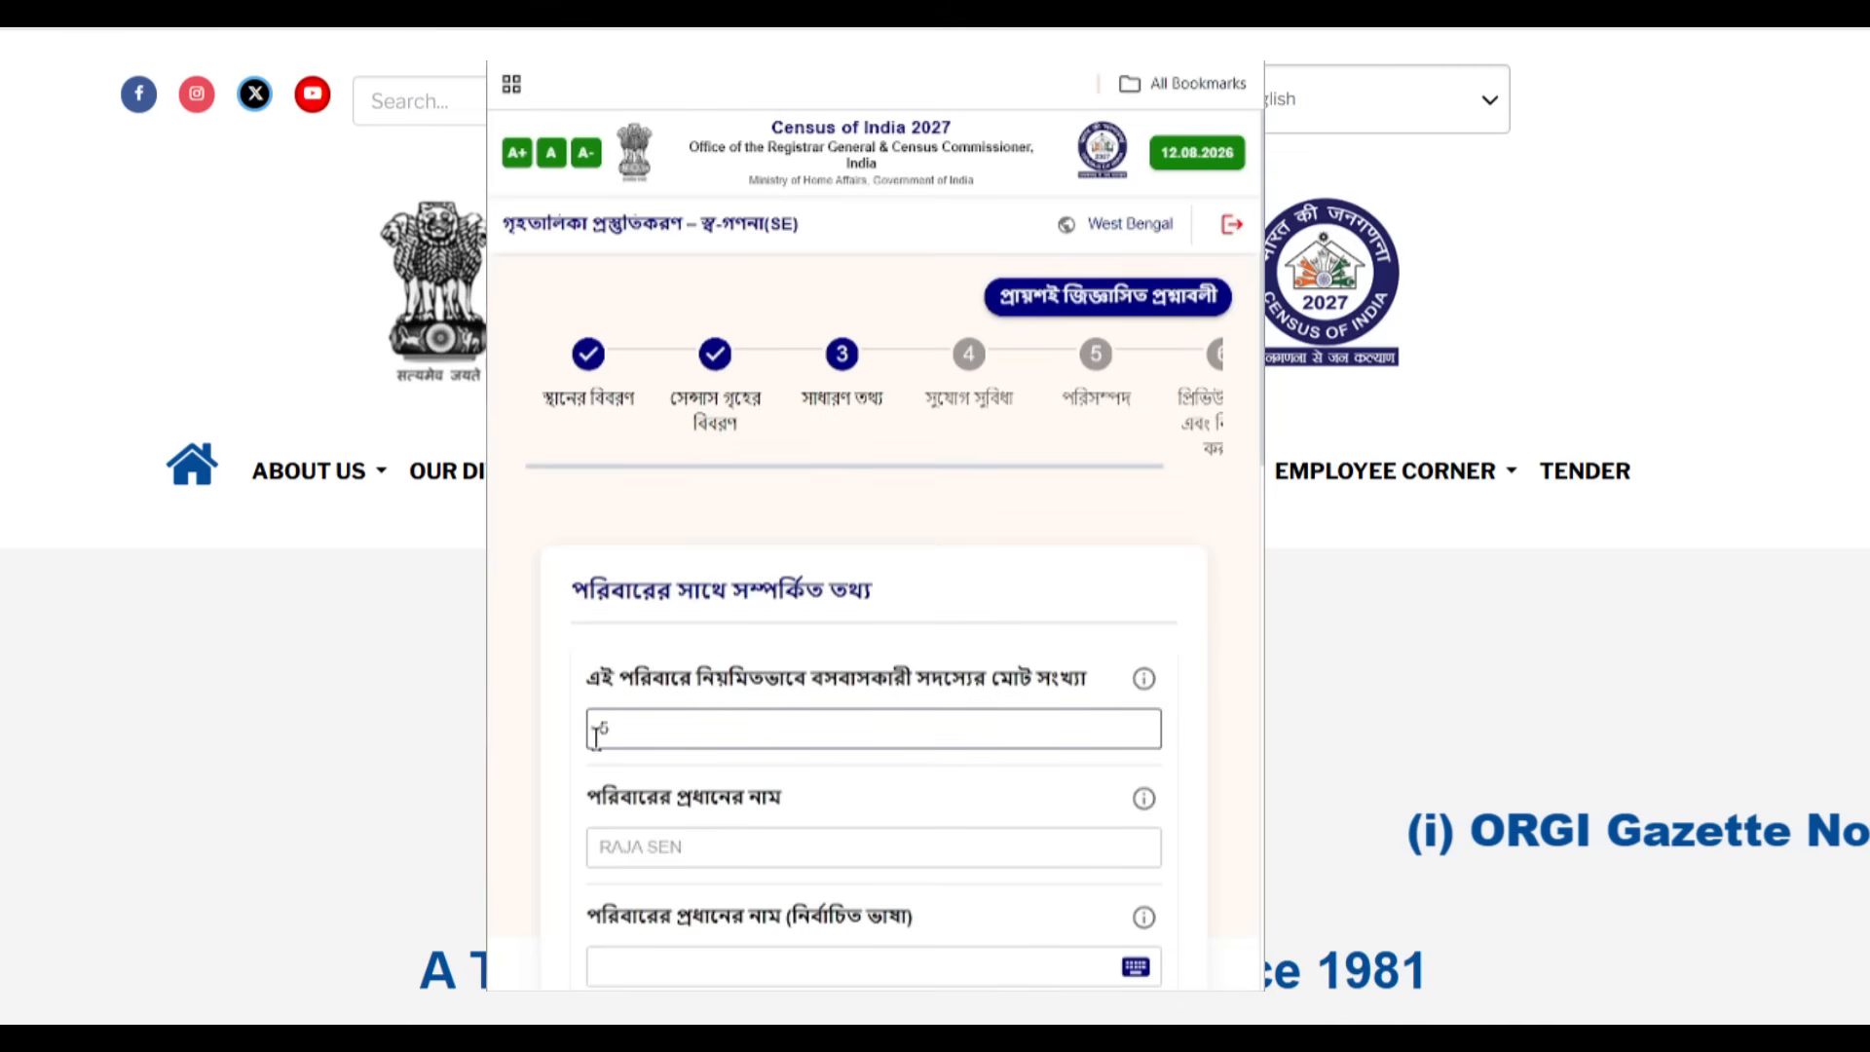
{"action": "left_click", "coordinate": [571, 797]}
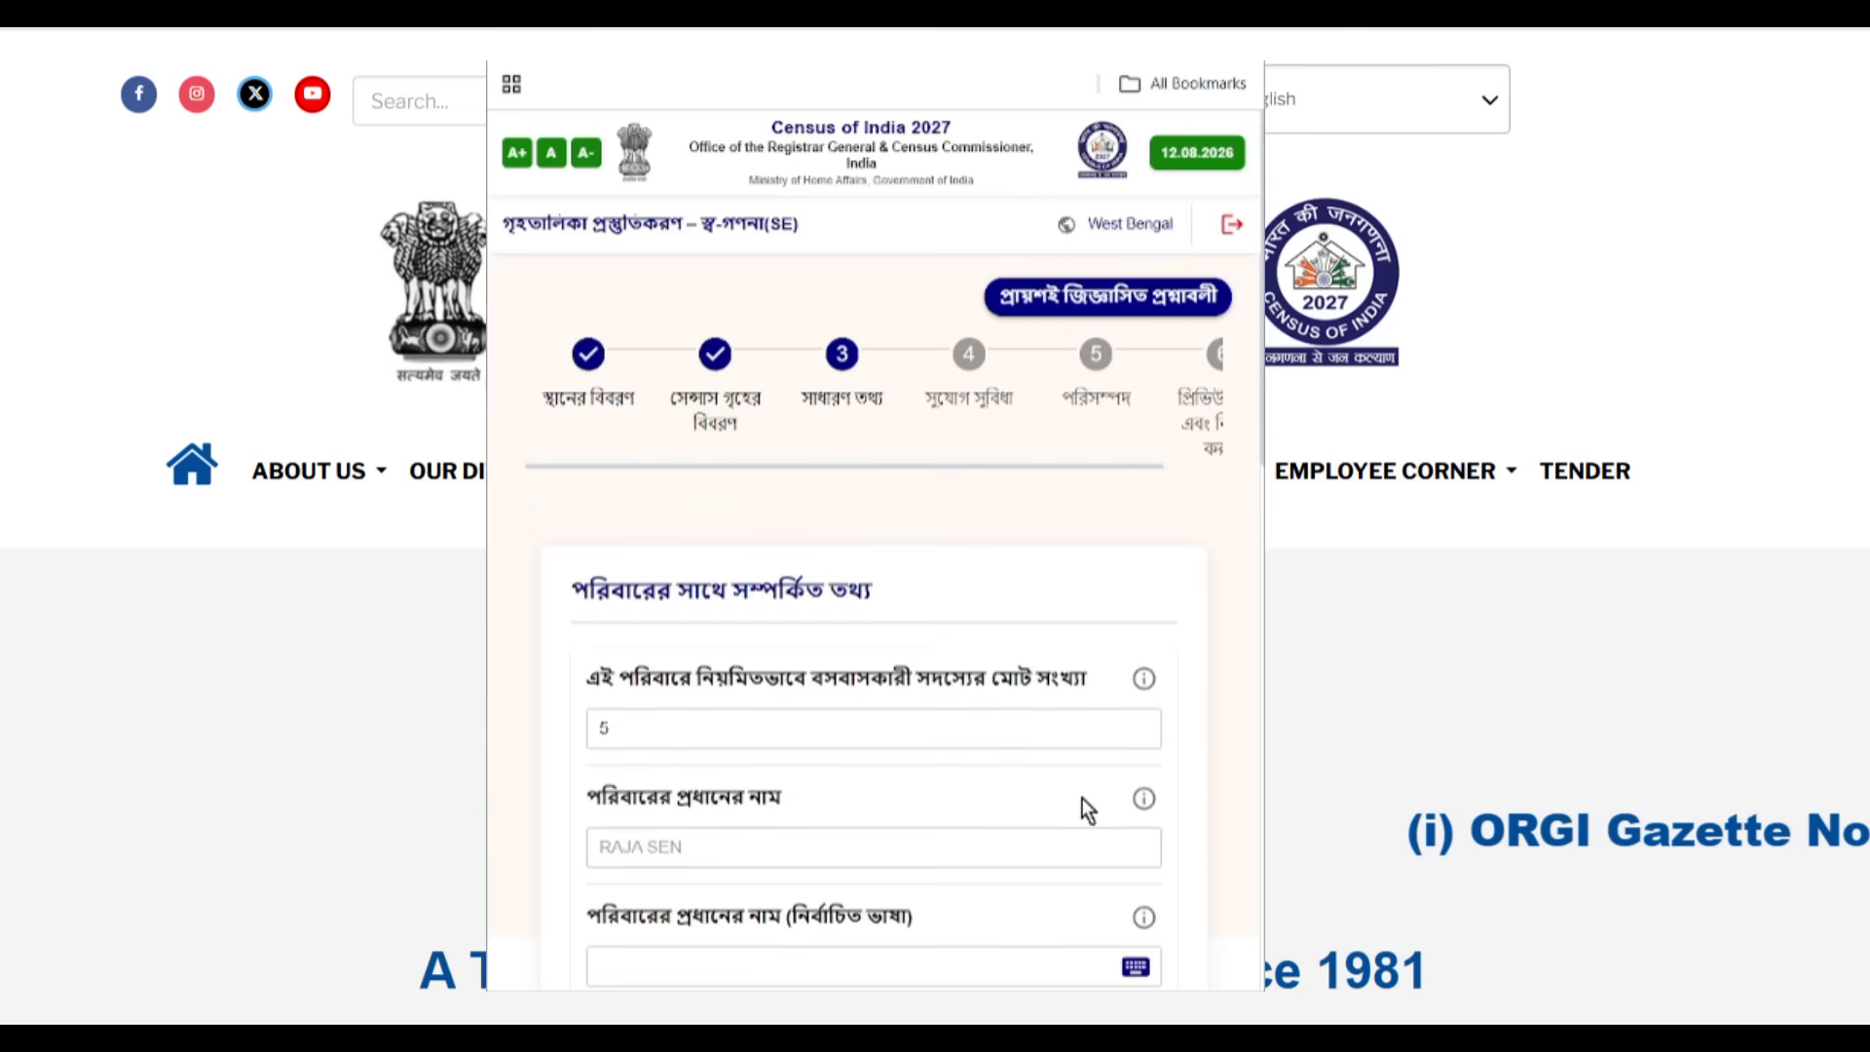
{"action": "scroll", "coordinate": [828, 799], "scroll_direction": "down", "scroll_amount": 2}
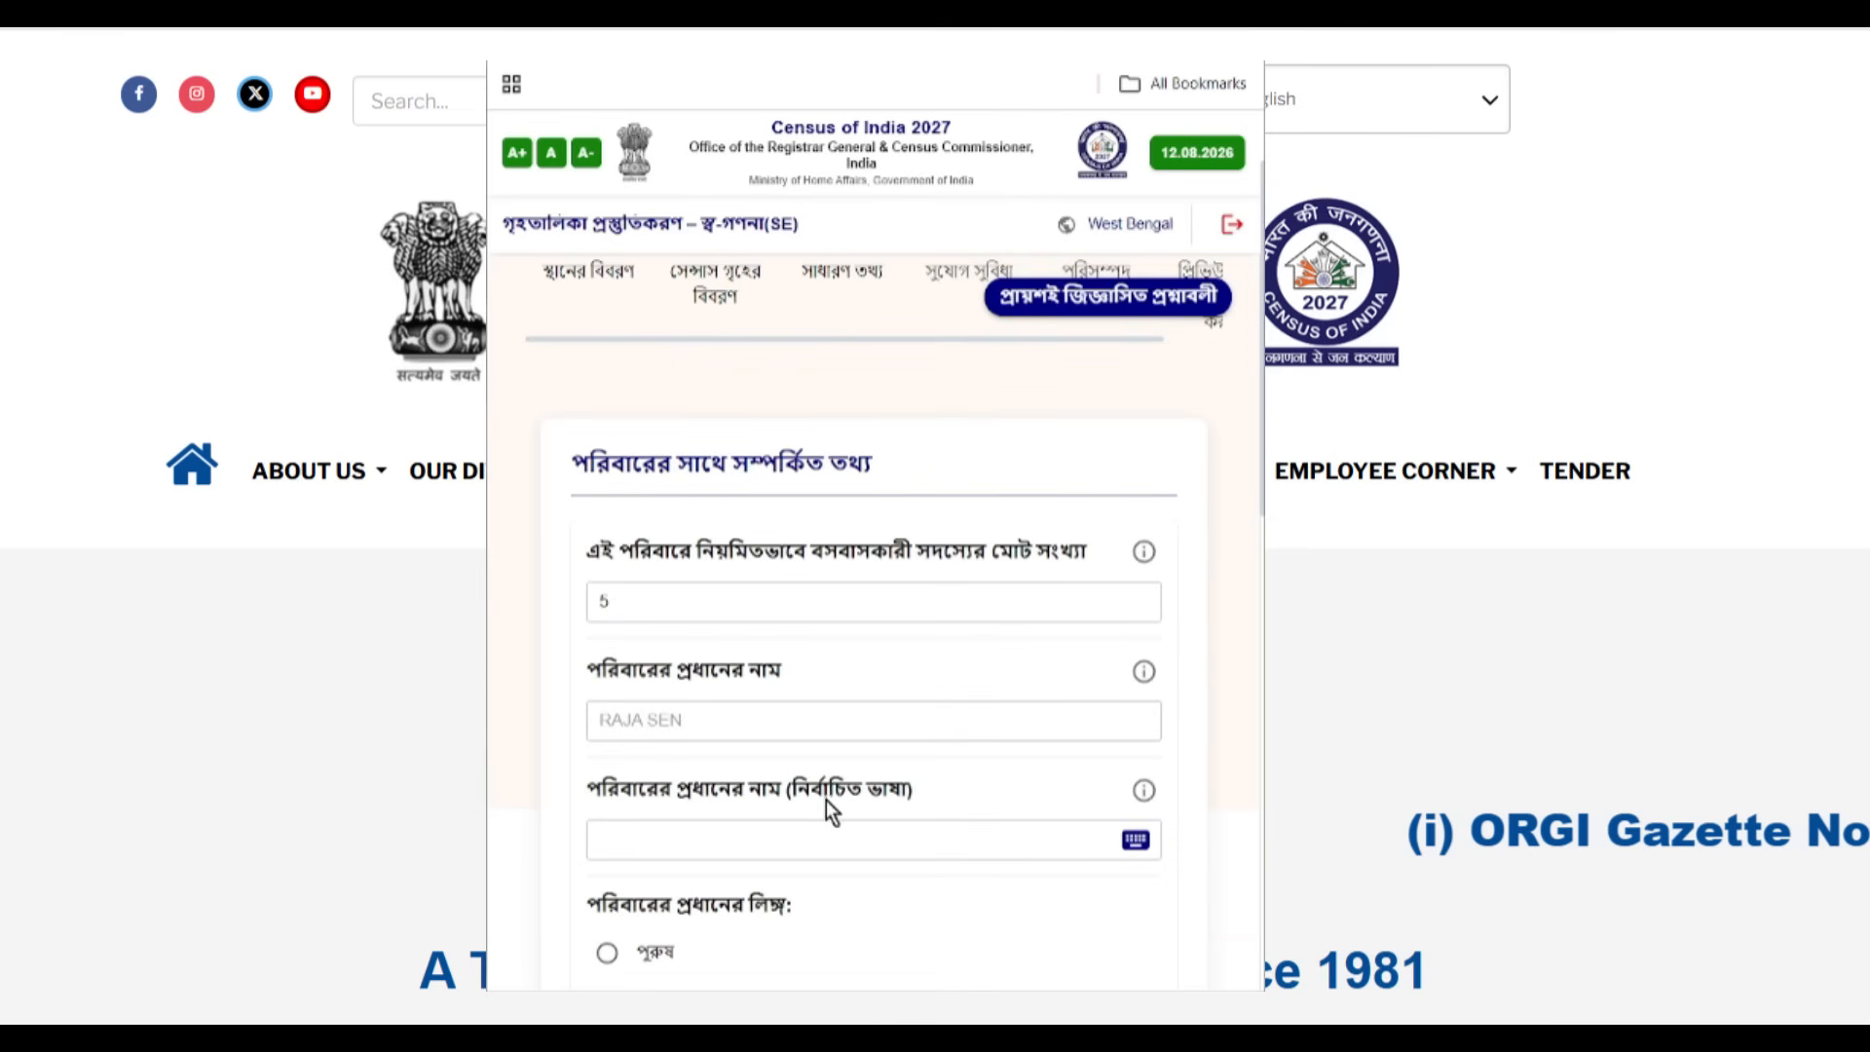
Step: Fill in the household head's name in Bengali script from the autofill suggestion
{"action": "left_click", "coordinate": [734, 826]}
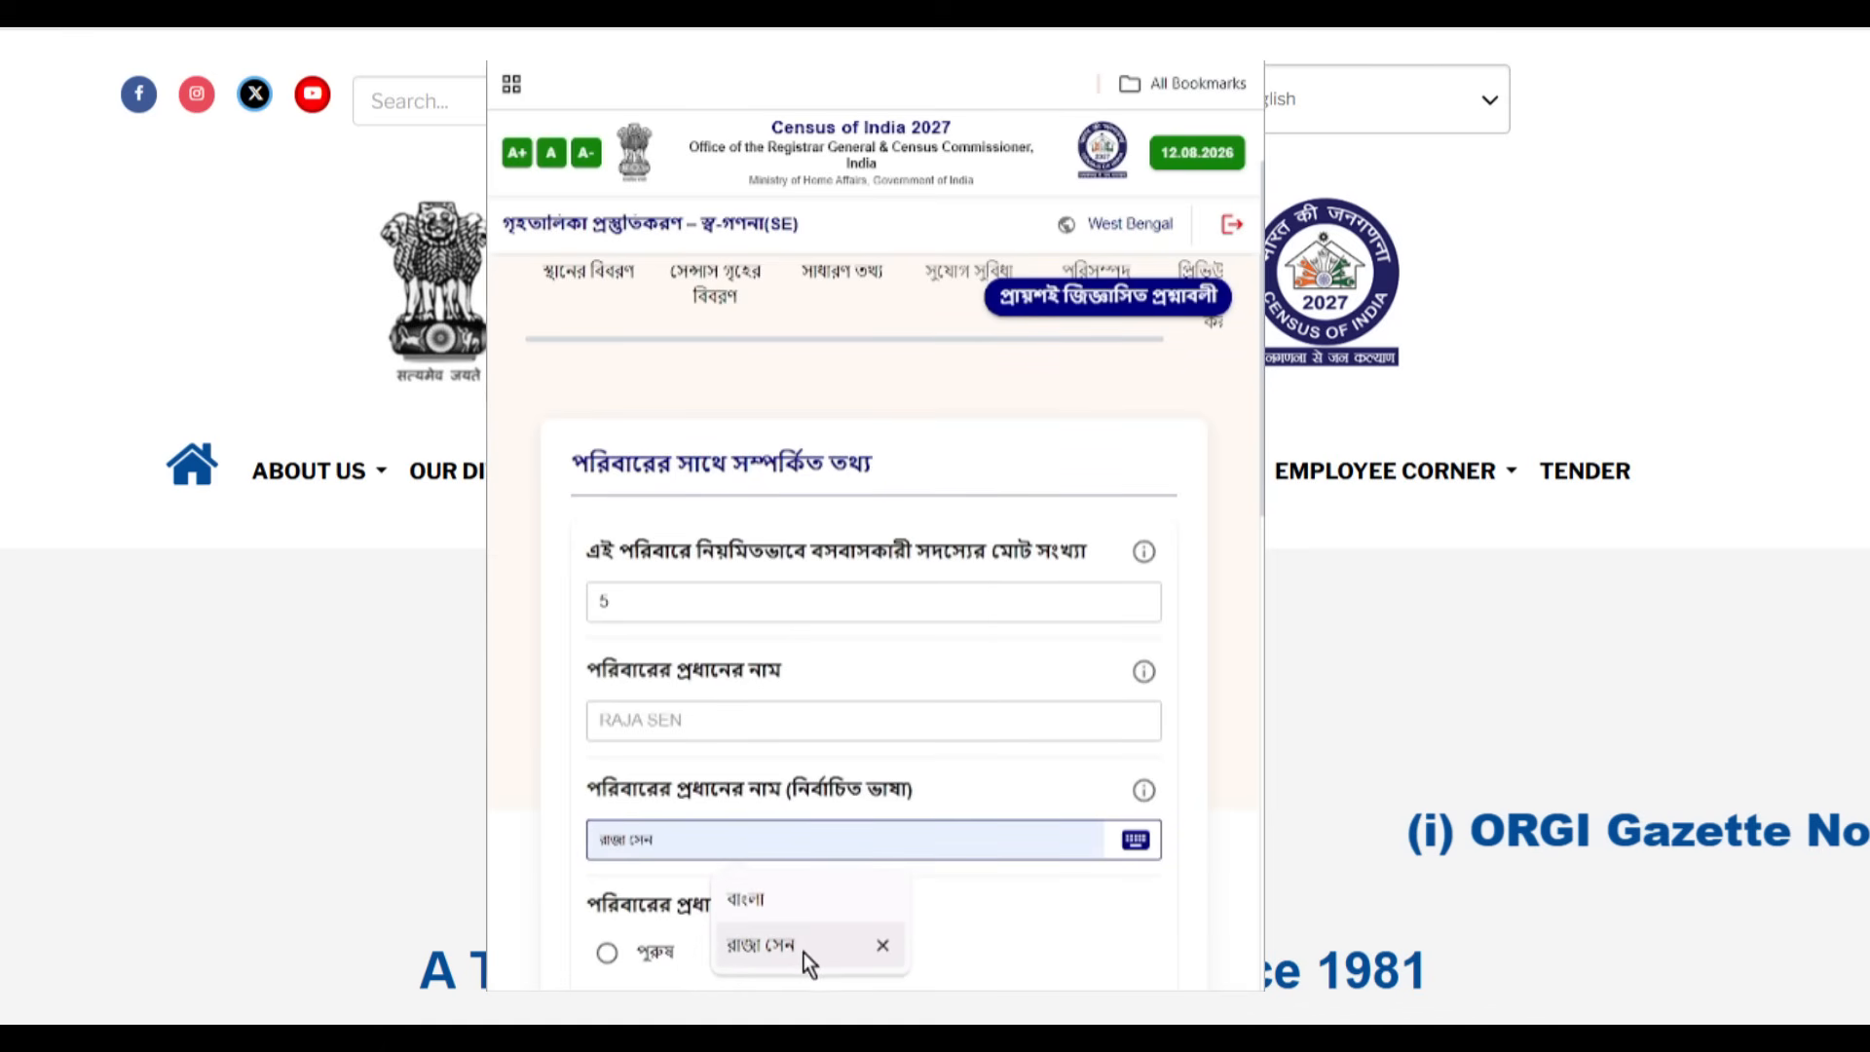
{"action": "left_click", "coordinate": [774, 947]}
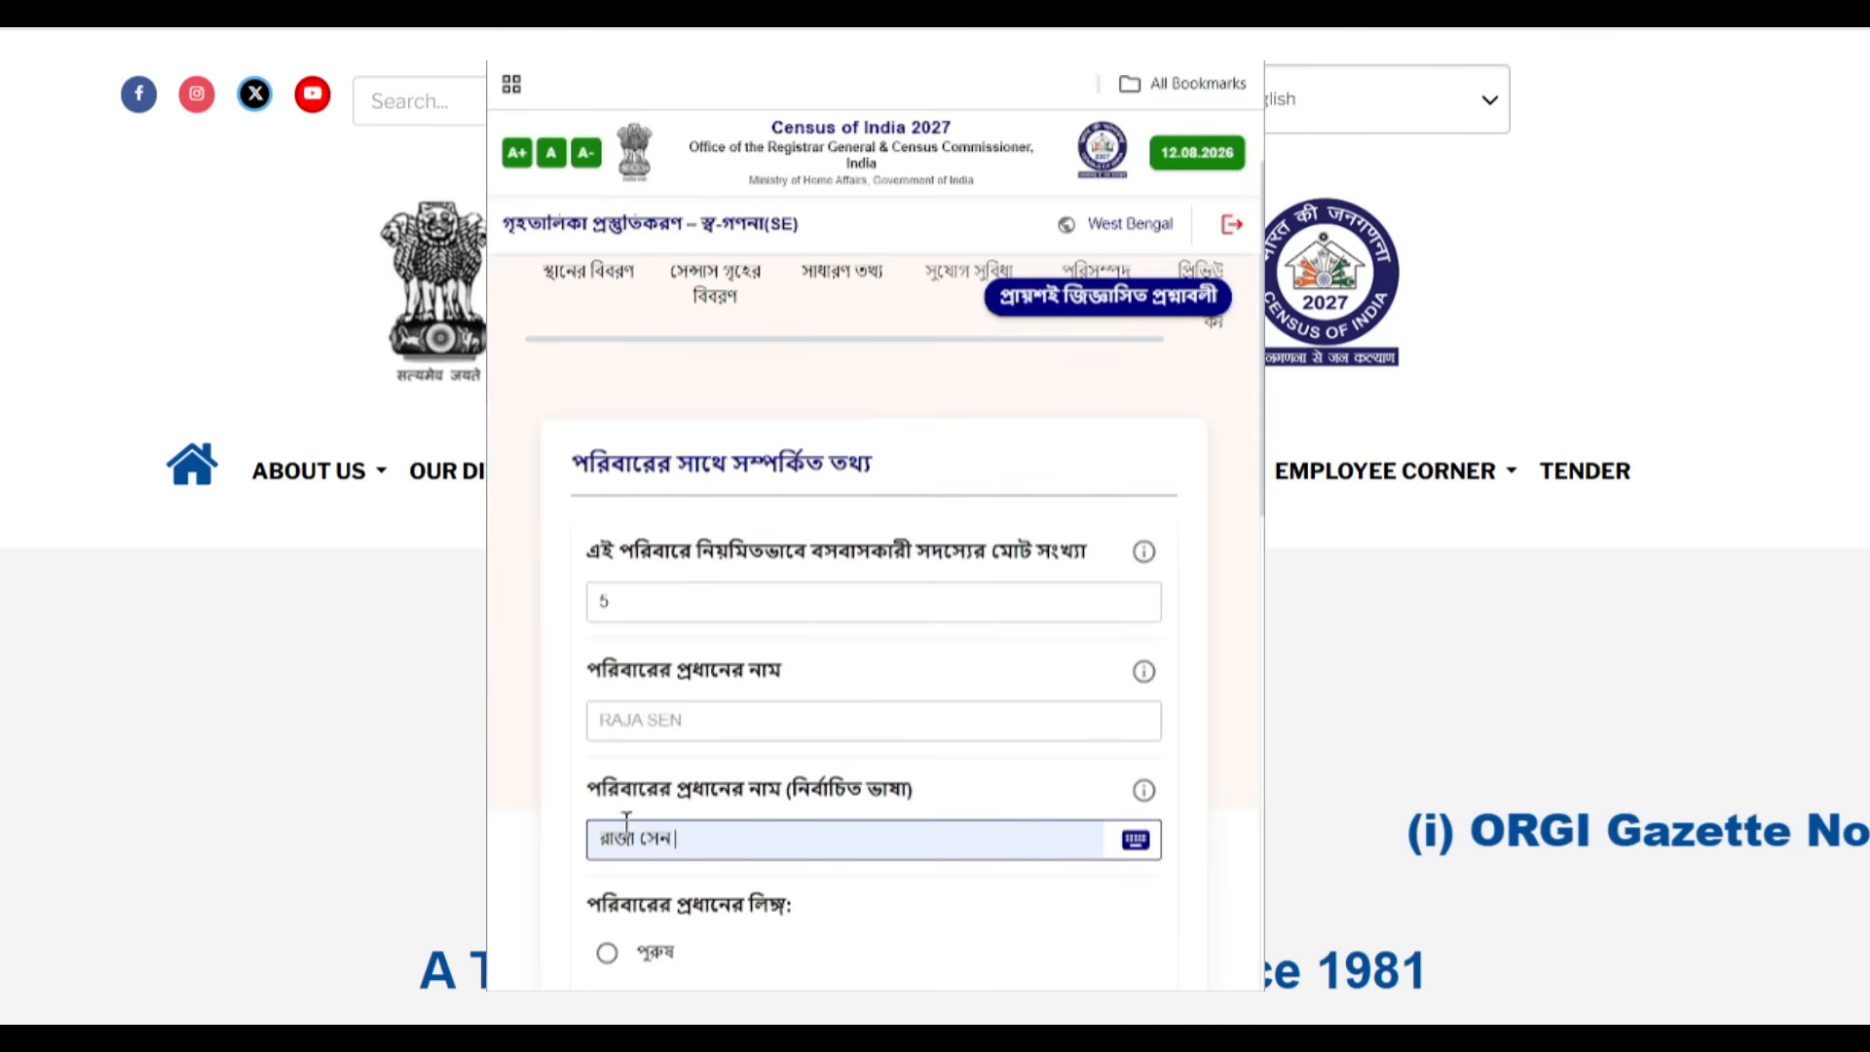
{"action": "left_click", "coordinate": [1136, 841]}
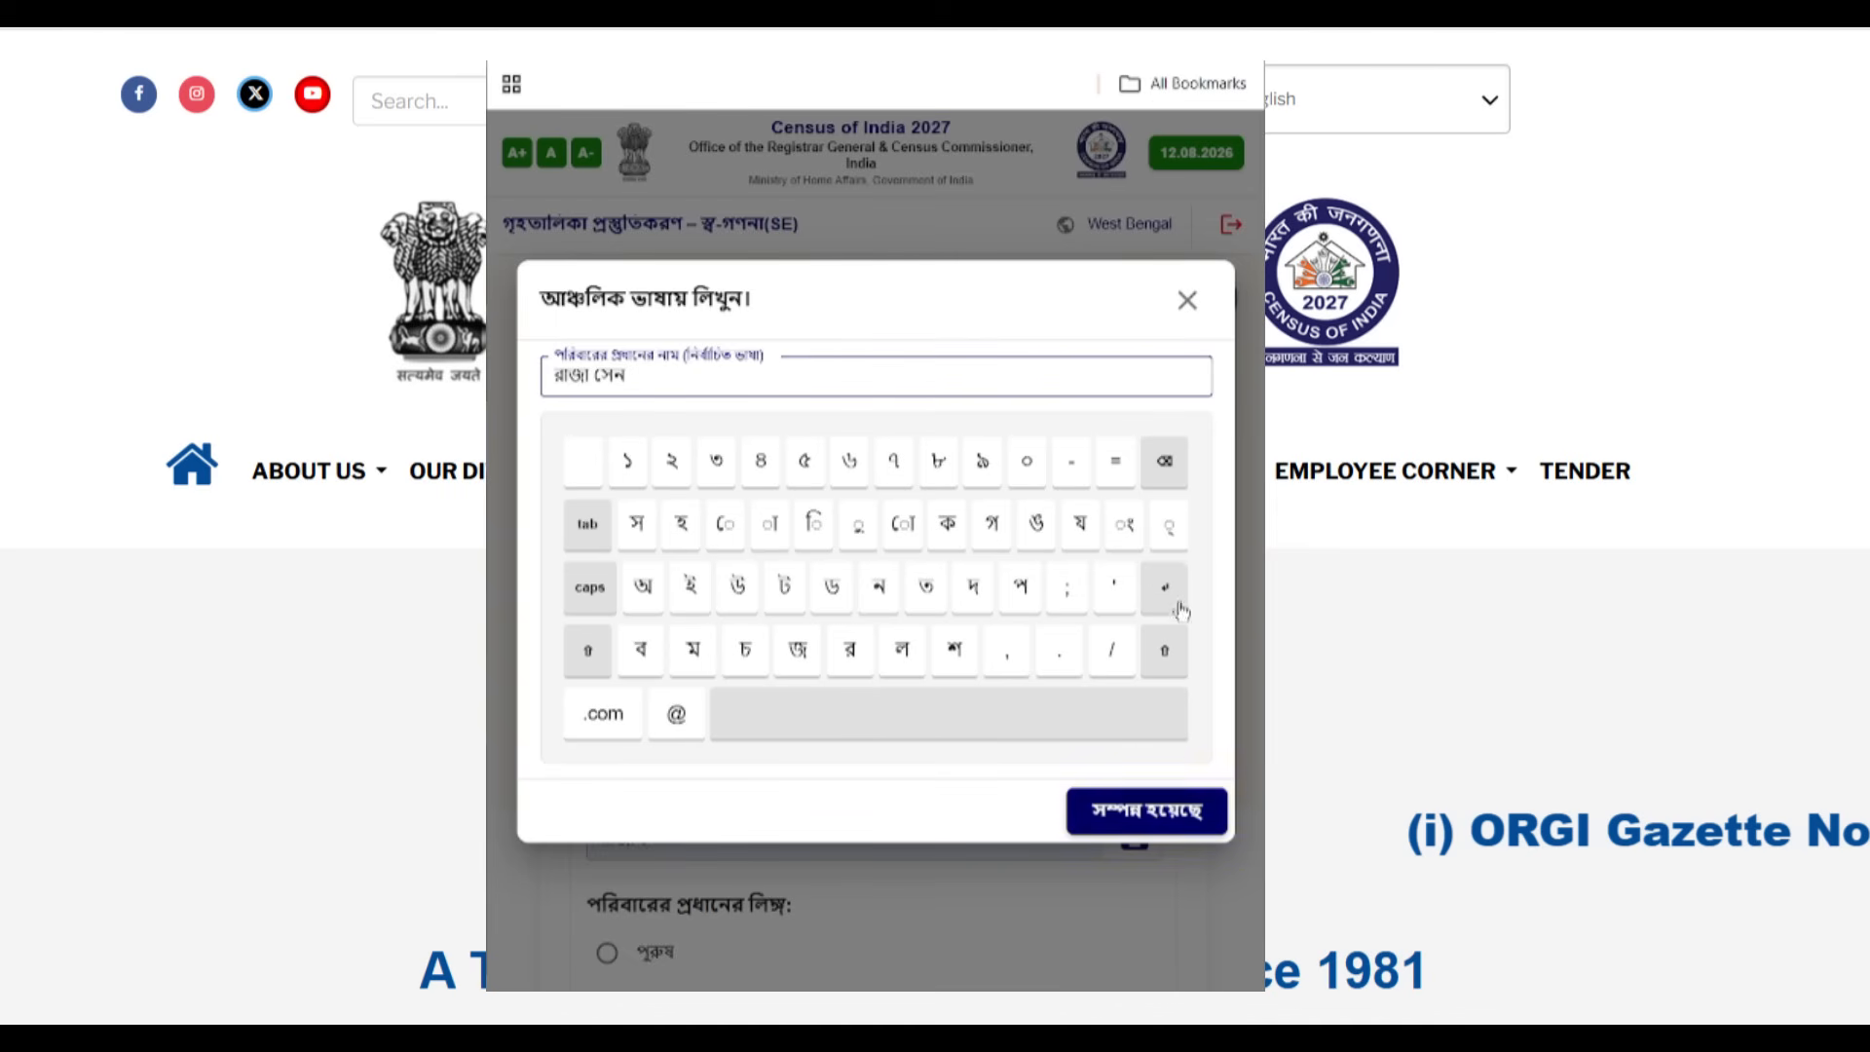
{"action": "left_click", "coordinate": [1187, 298]}
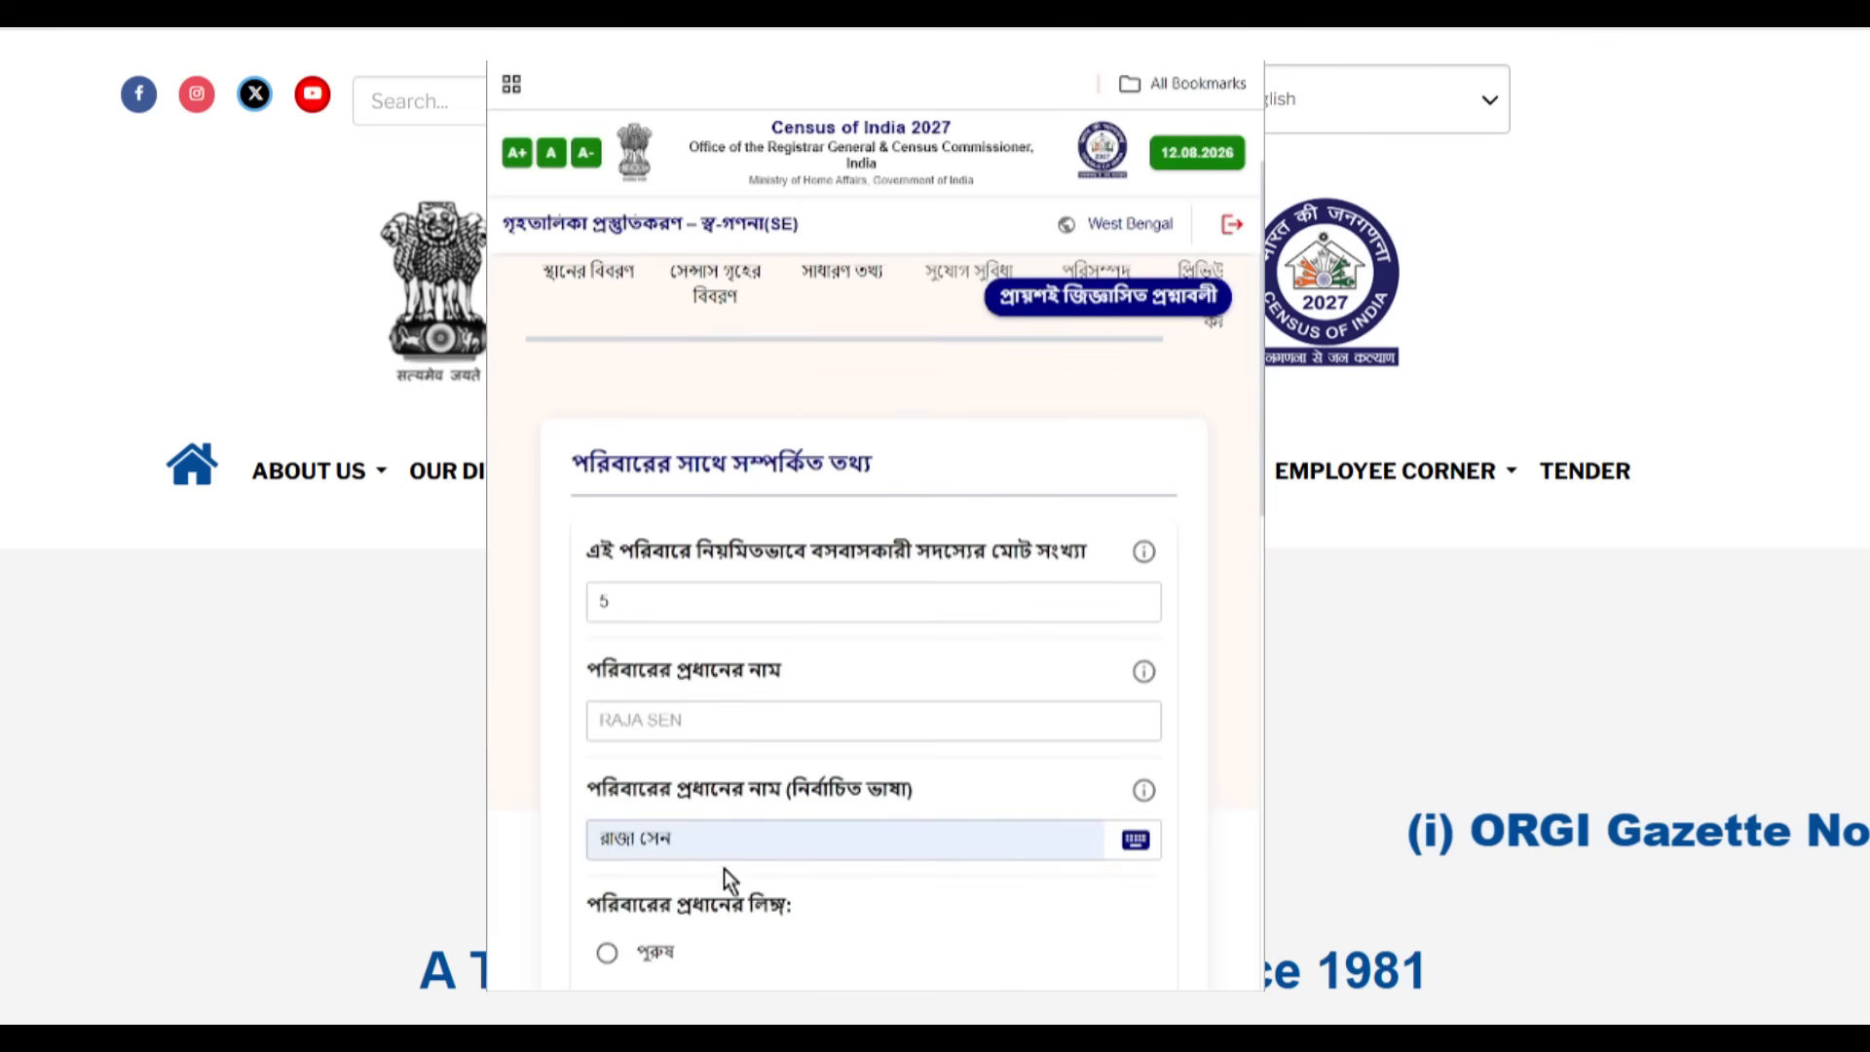
{"action": "scroll", "coordinate": [744, 873], "scroll_direction": "down", "scroll_amount": 2}
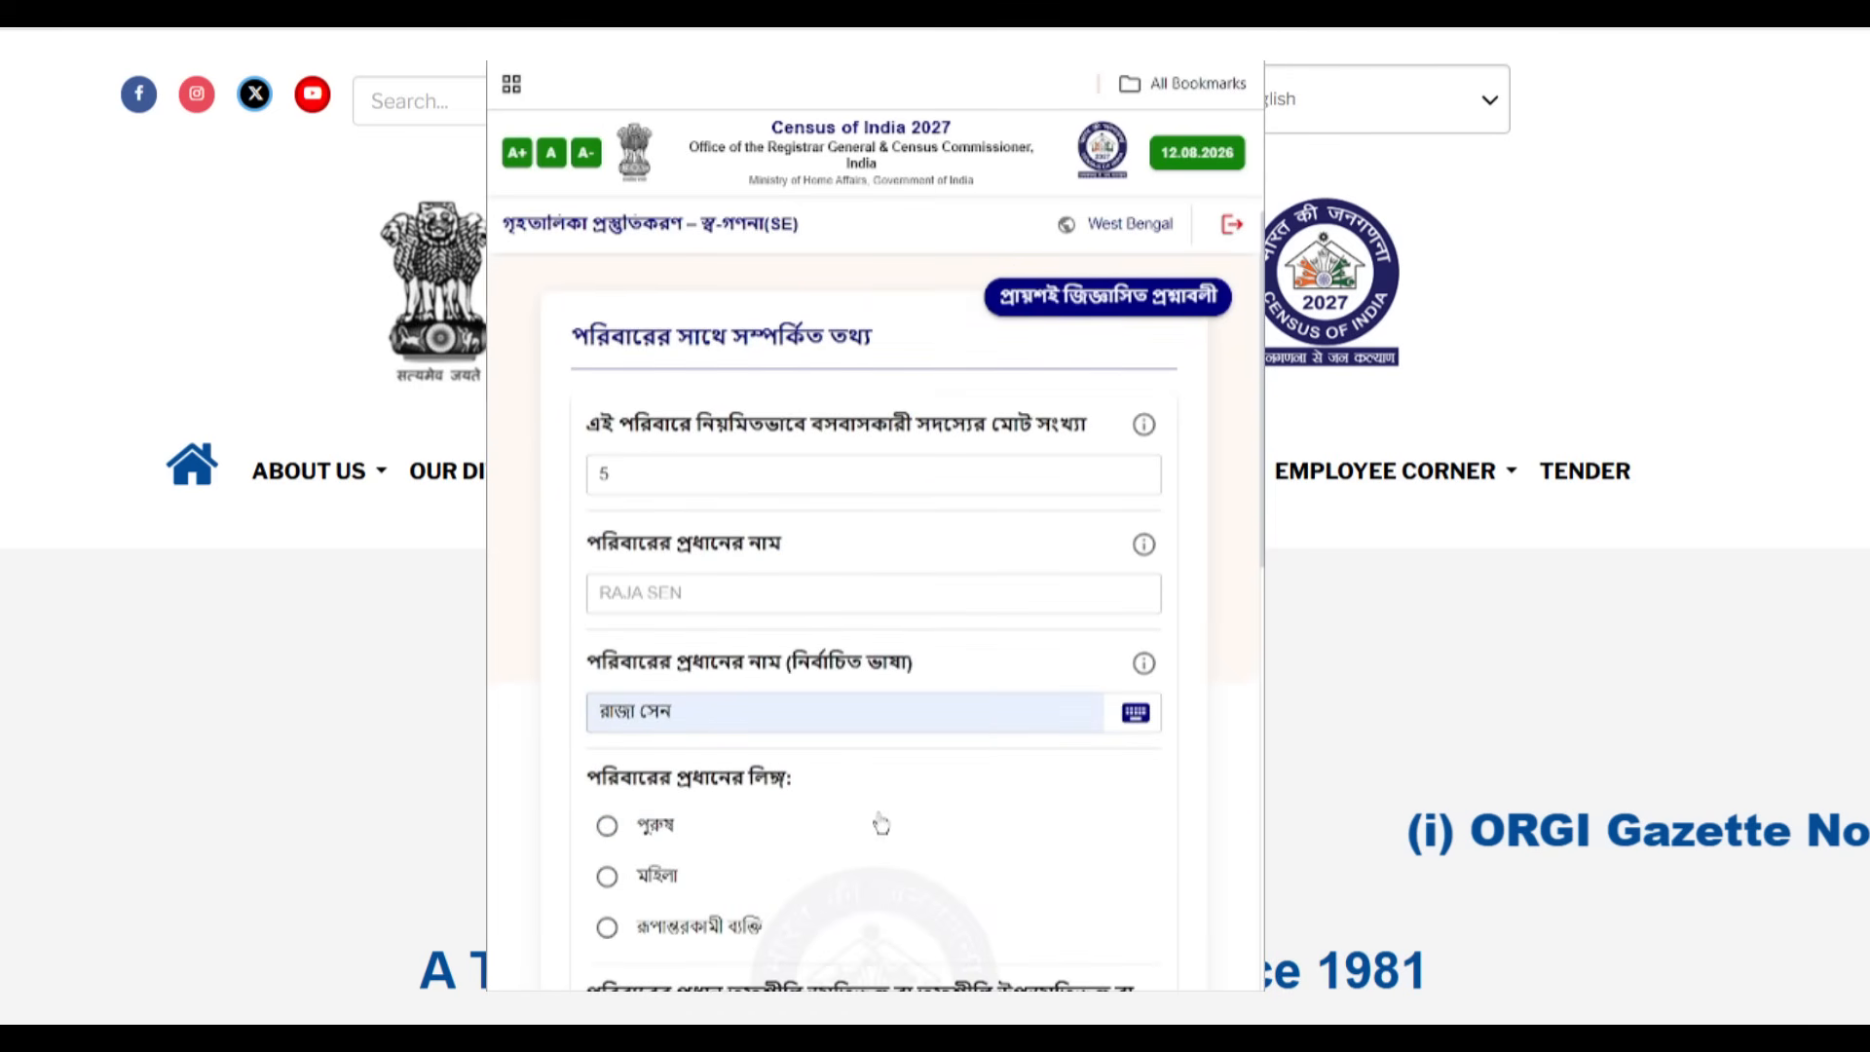
Step: Mark the household head as male (পুরুষ) and Scheduled Caste (তফশীলি জাতি)
{"action": "scroll", "coordinate": [881, 823], "scroll_direction": "down", "scroll_amount": 3}
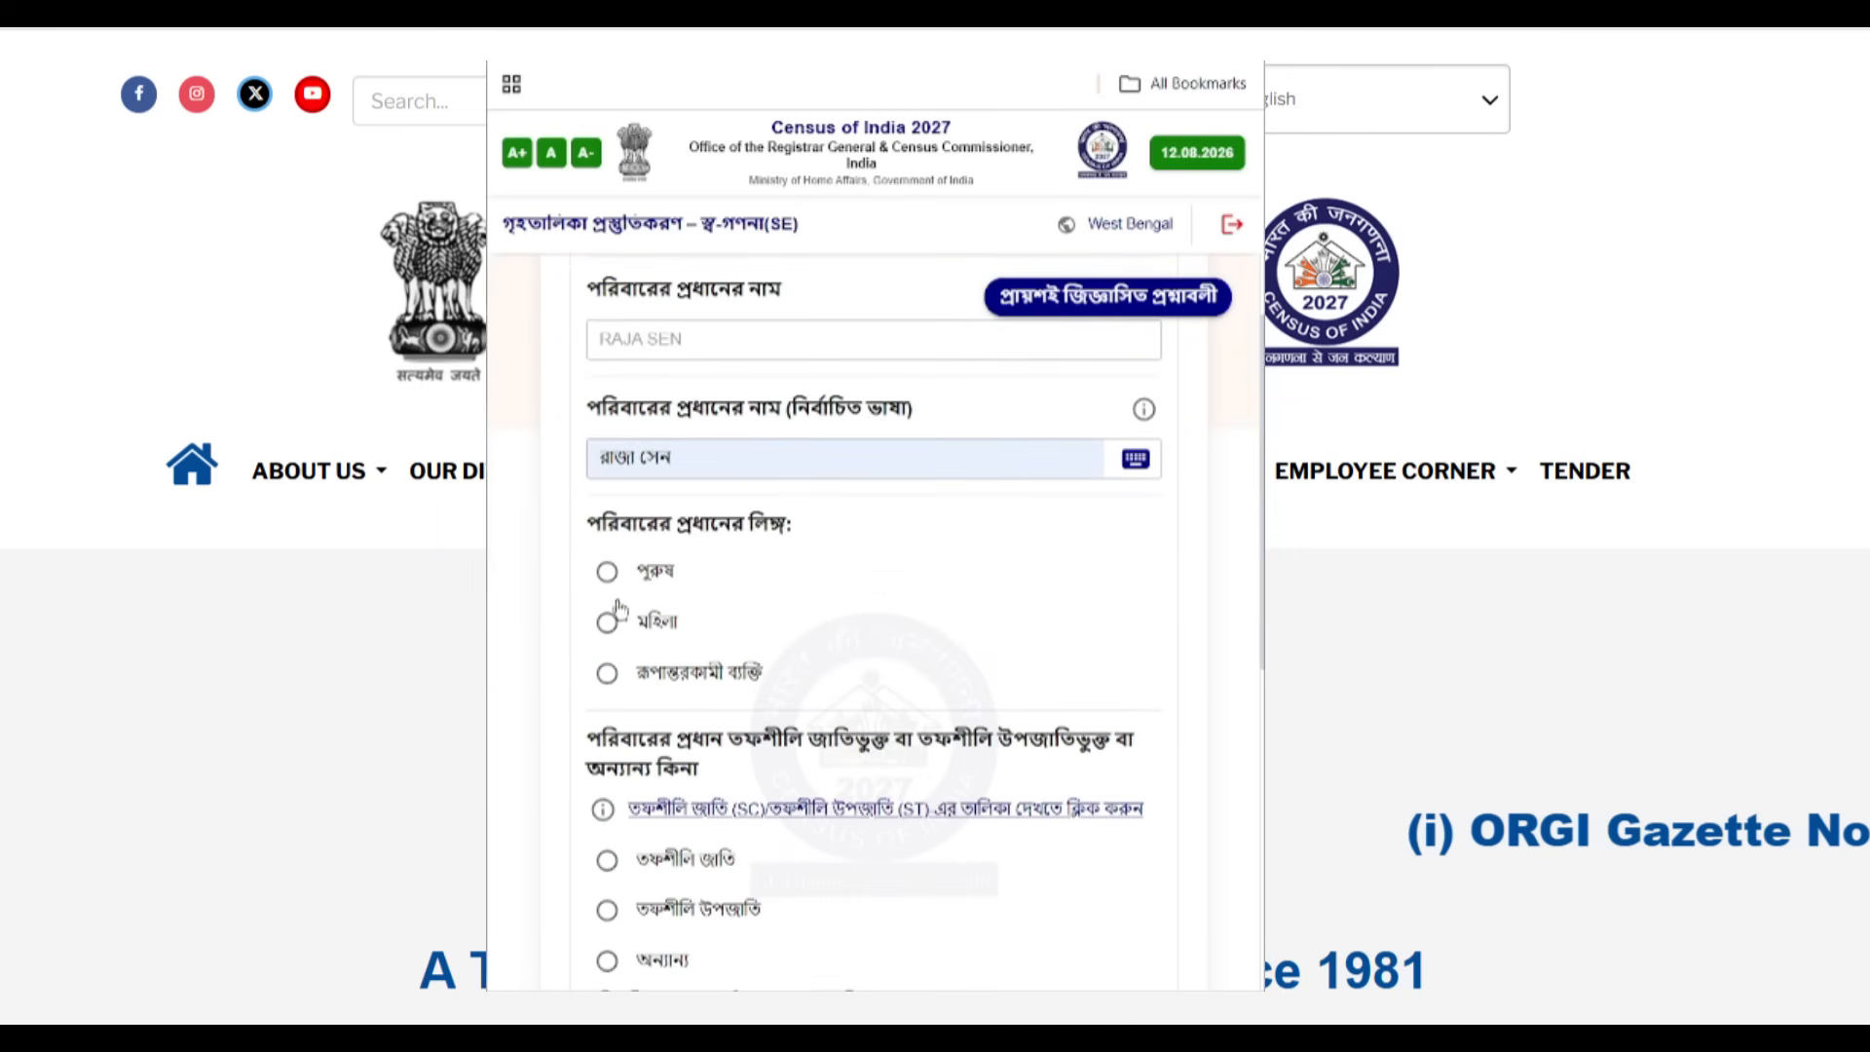
{"action": "left_click", "coordinate": [608, 572]}
{"action": "scroll", "coordinate": [961, 772], "scroll_direction": "down", "scroll_amount": 2}
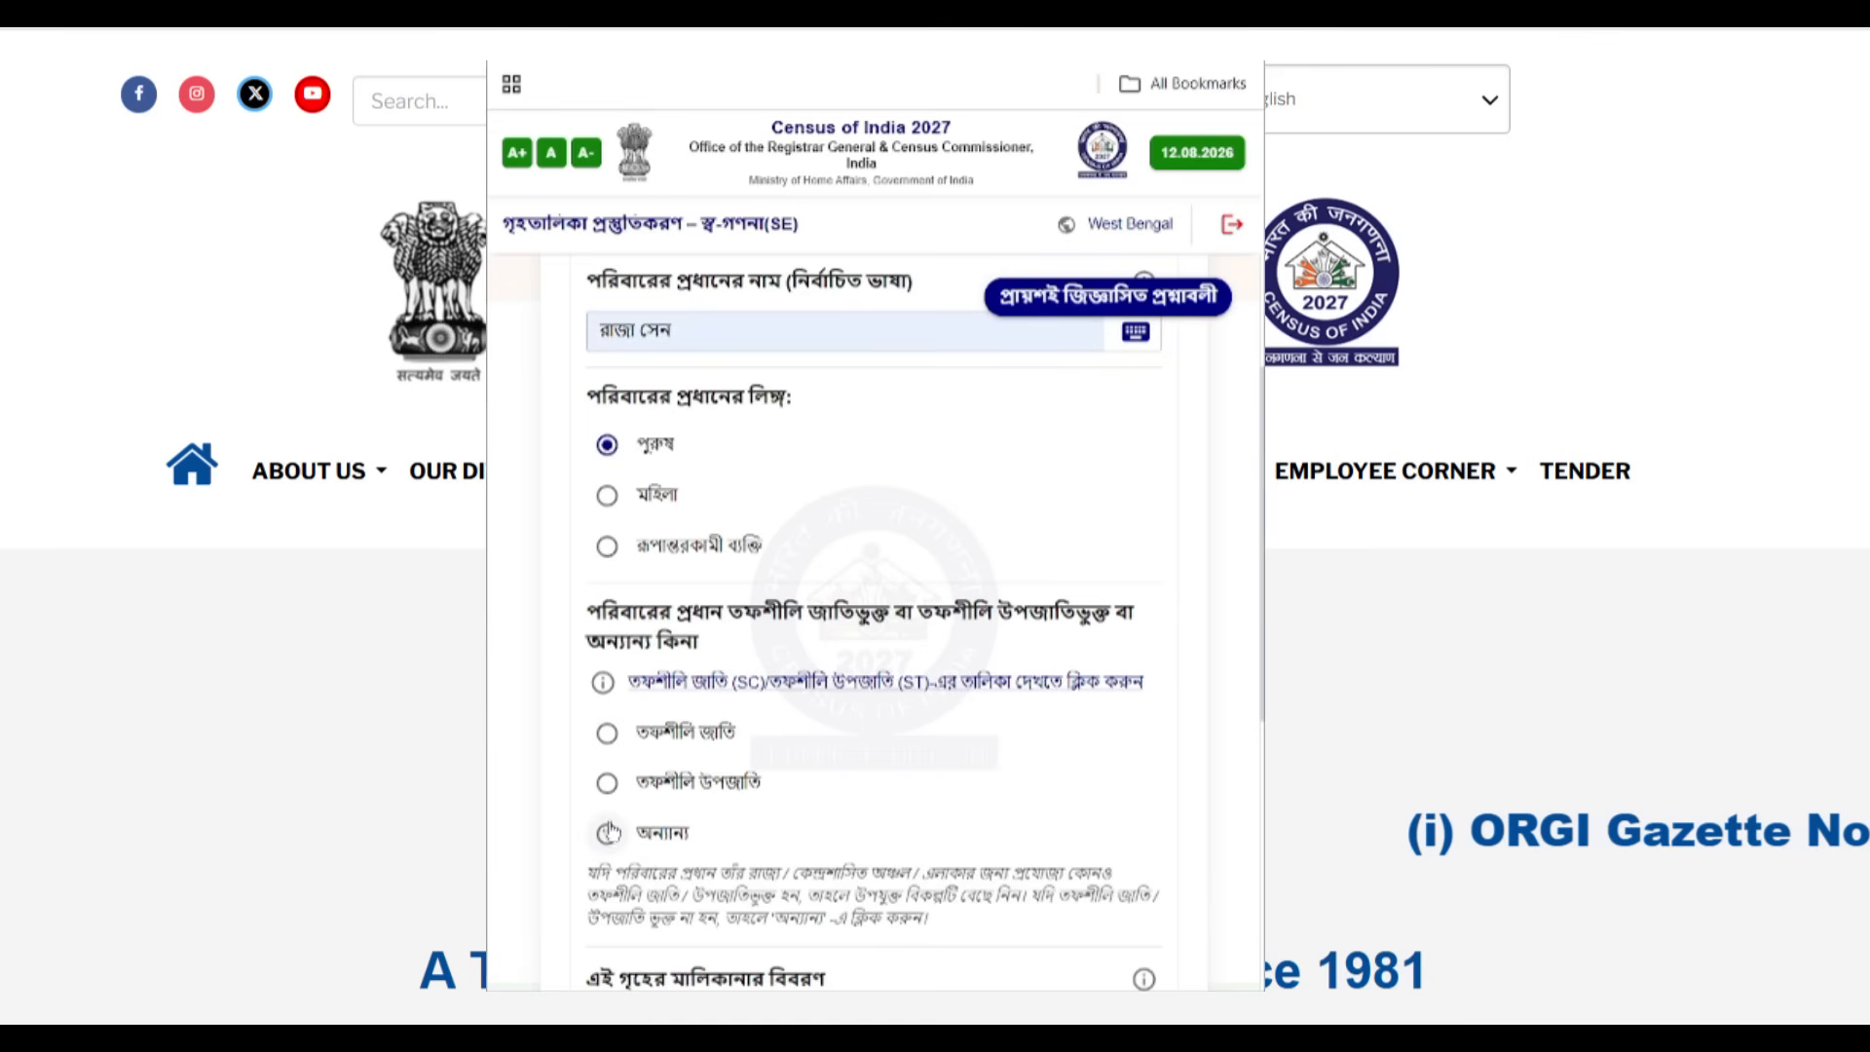
{"action": "left_click", "coordinate": [606, 735]}
Step: Set the dwelling's ownership status to owned (নিজের)
{"action": "scroll", "coordinate": [947, 853], "scroll_direction": "down", "scroll_amount": 4}
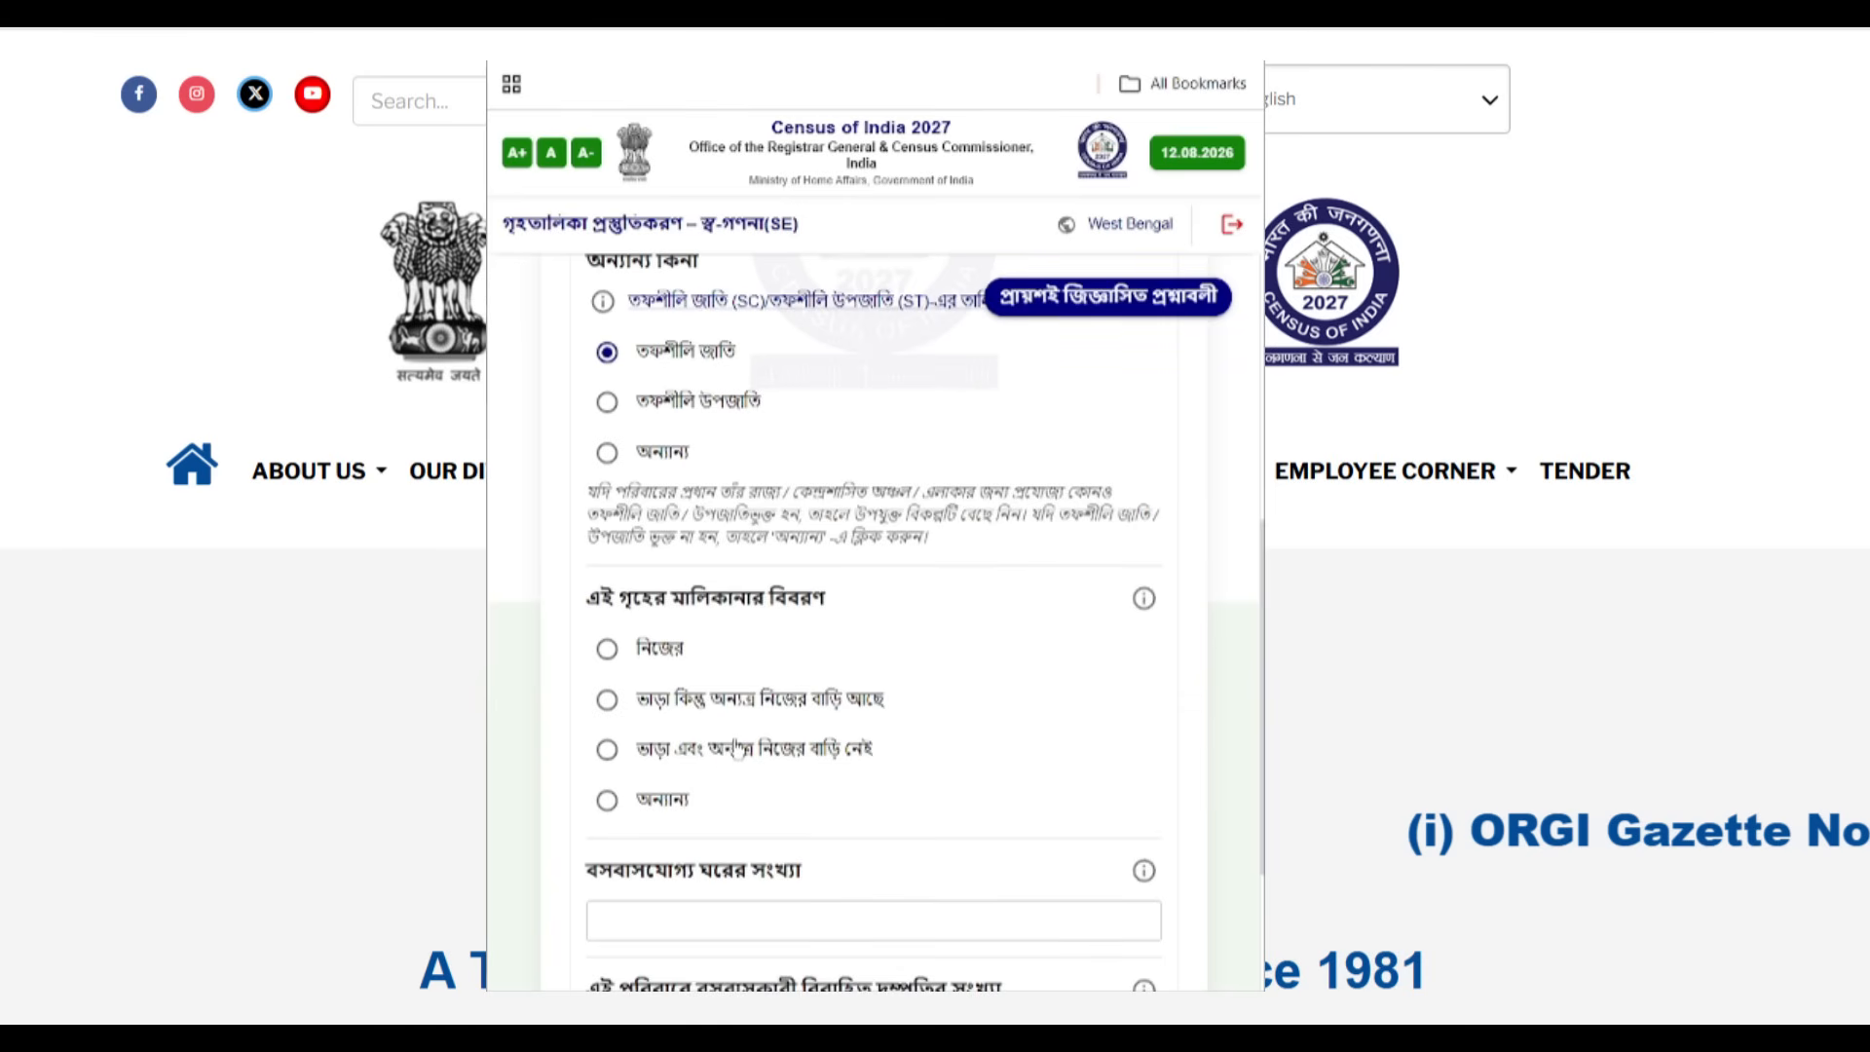
{"action": "left_click", "coordinate": [659, 765]}
{"action": "left_click", "coordinate": [659, 810]}
{"action": "left_click", "coordinate": [607, 653]}
{"action": "scroll", "coordinate": [848, 809], "scroll_direction": "down", "scroll_amount": 3}
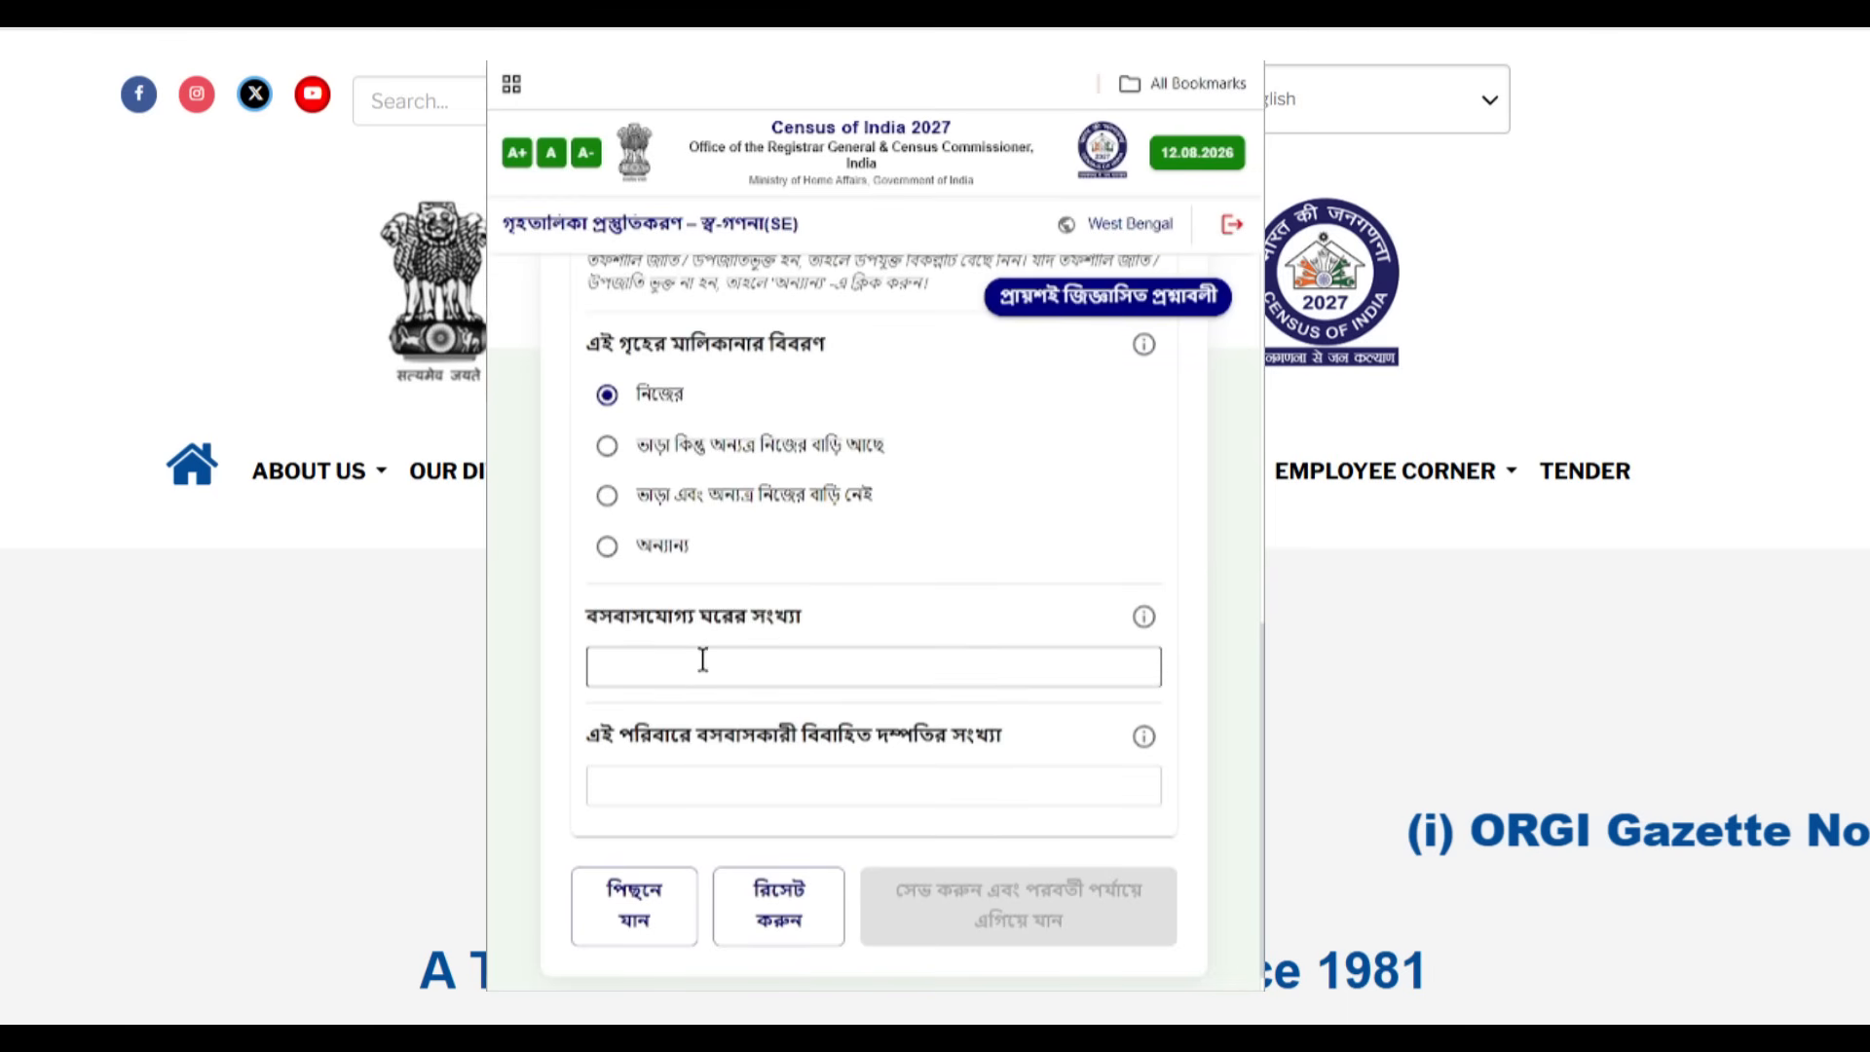
Step: Enter 3 habitable rooms and 2 married couples, then save and confirm moving on
{"action": "mouse_move", "coordinate": [1148, 618]}
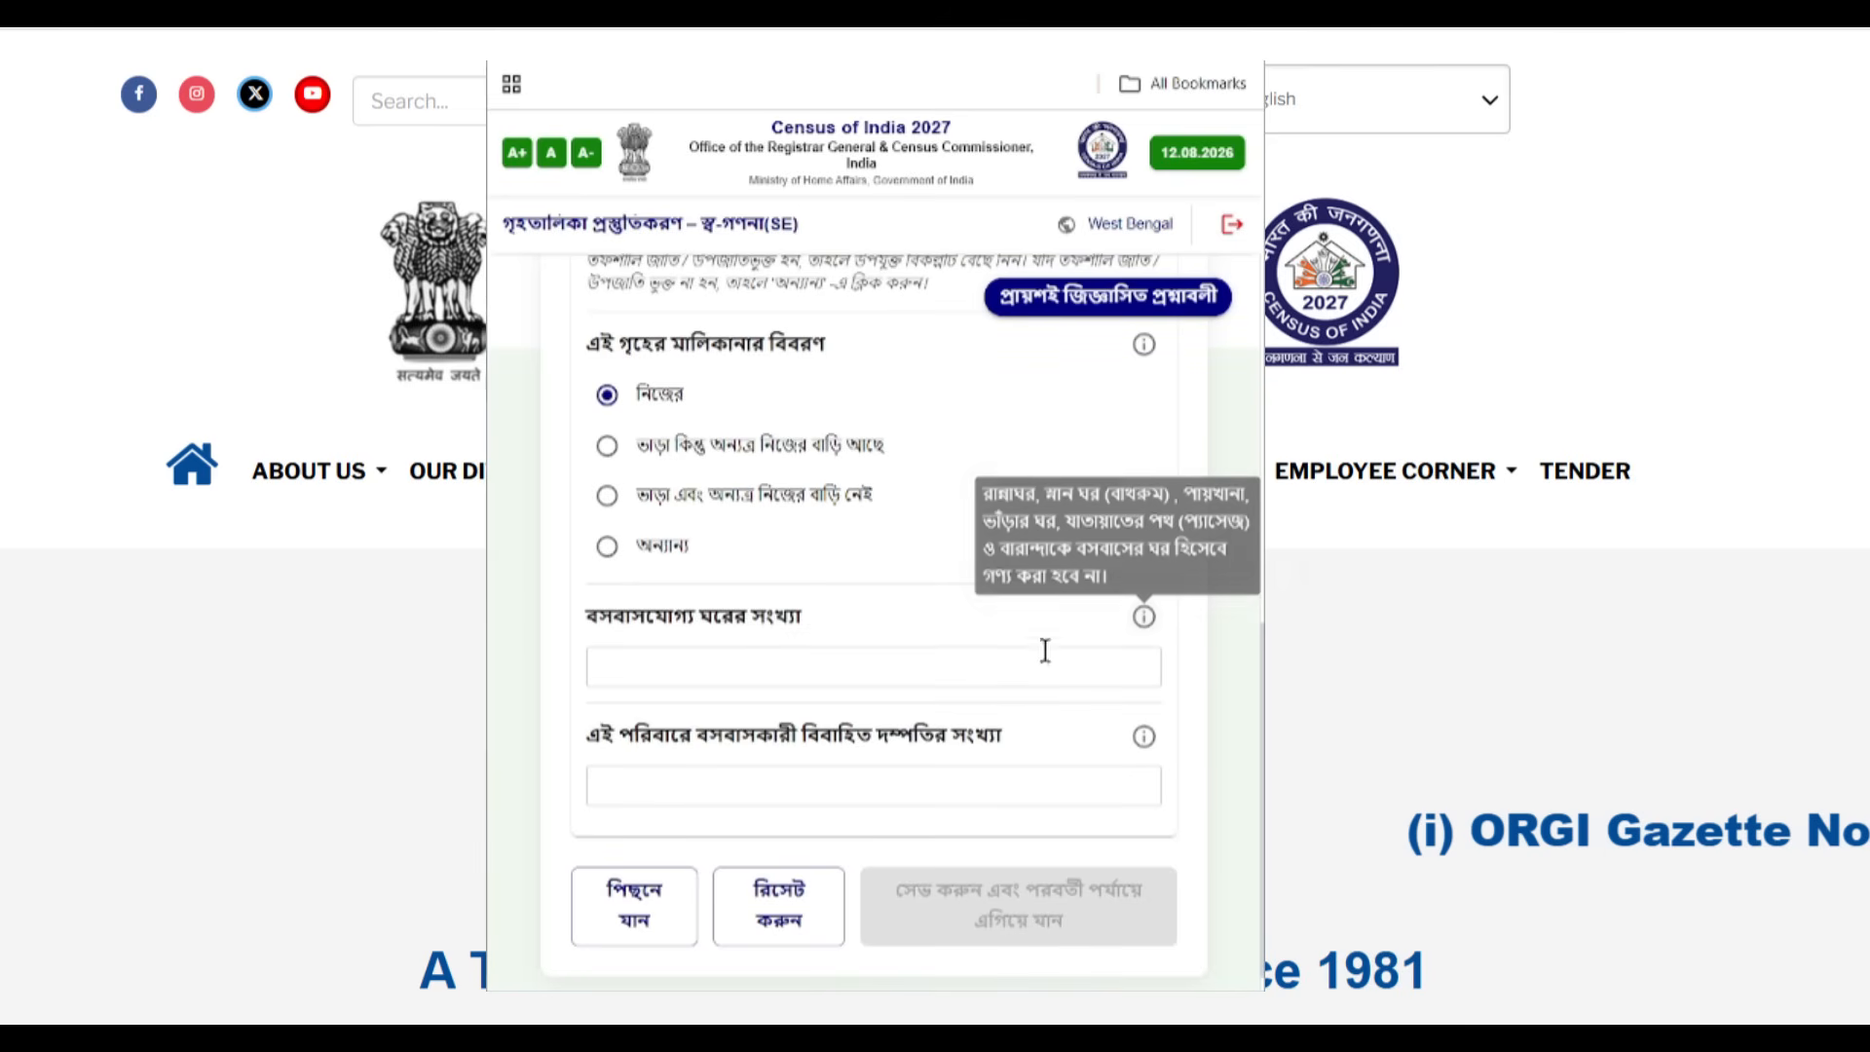
{"action": "left_click", "coordinate": [689, 671]}
{"action": "type", "text": "3"}
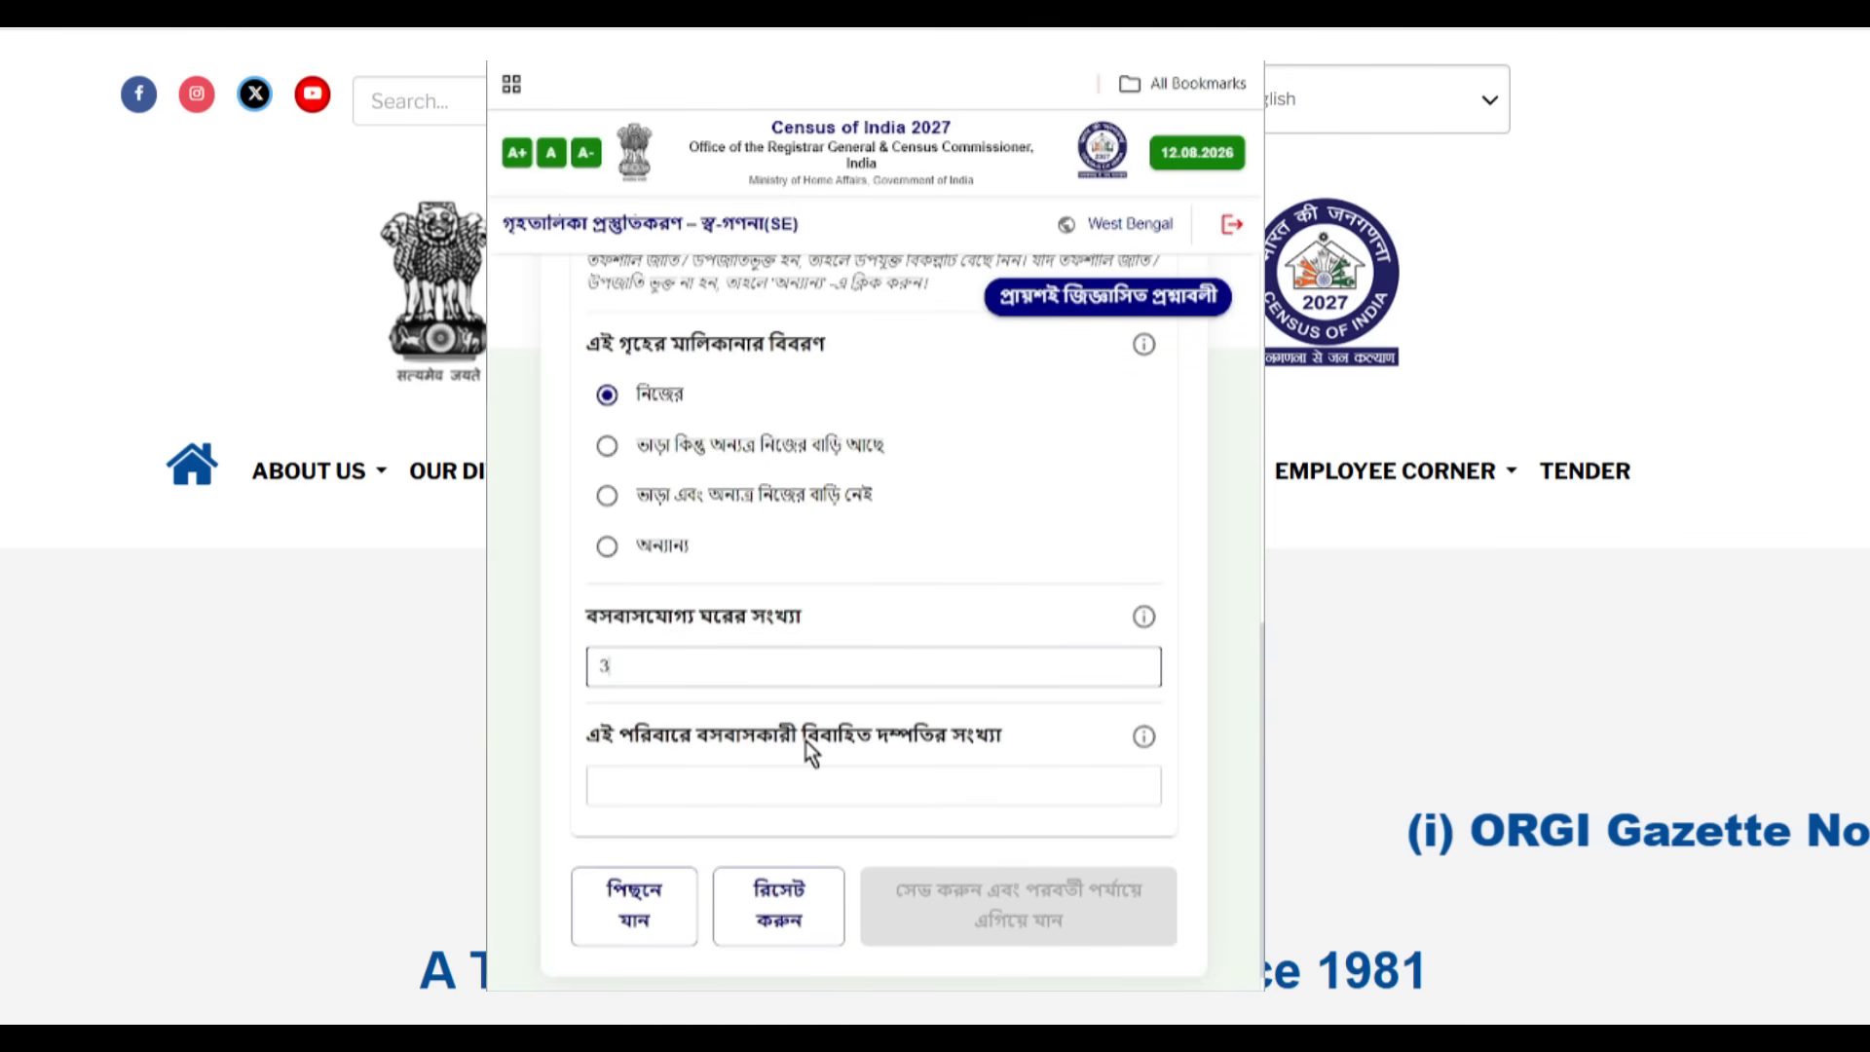
{"action": "left_click", "coordinate": [645, 771]}
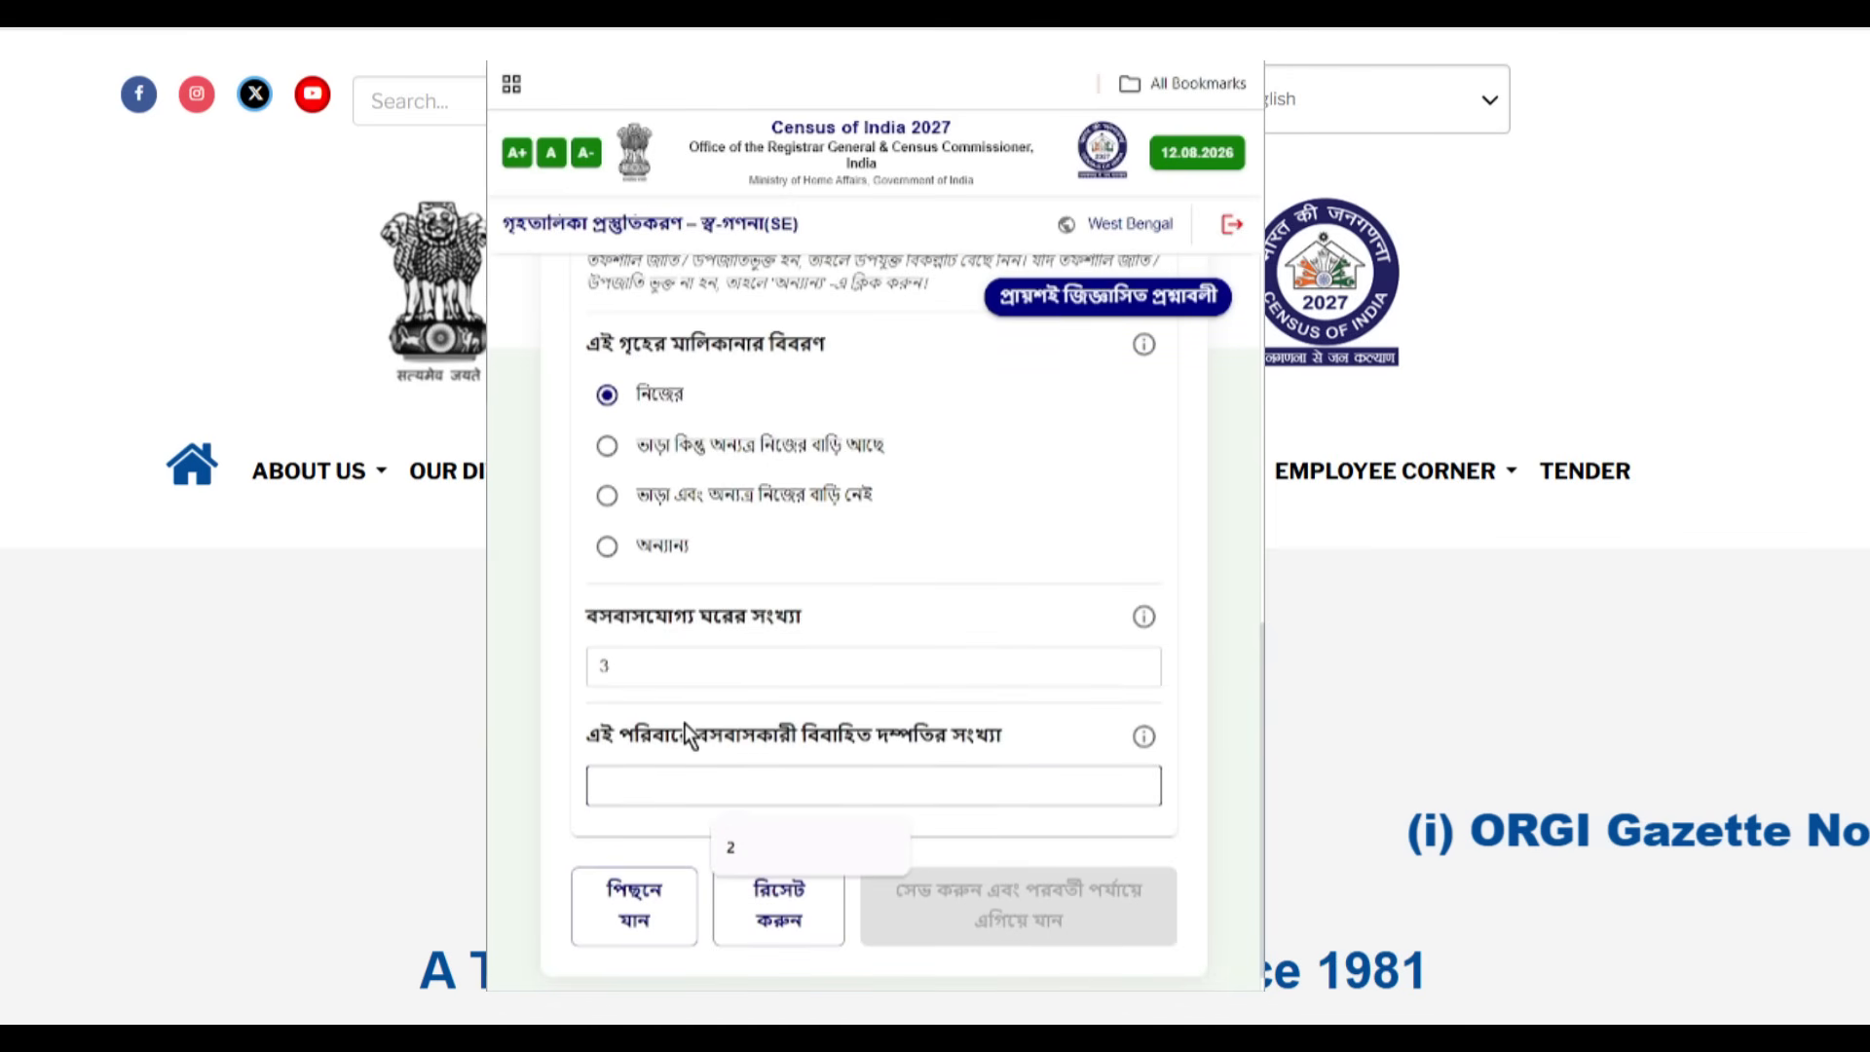
{"action": "type", "text": "2"}
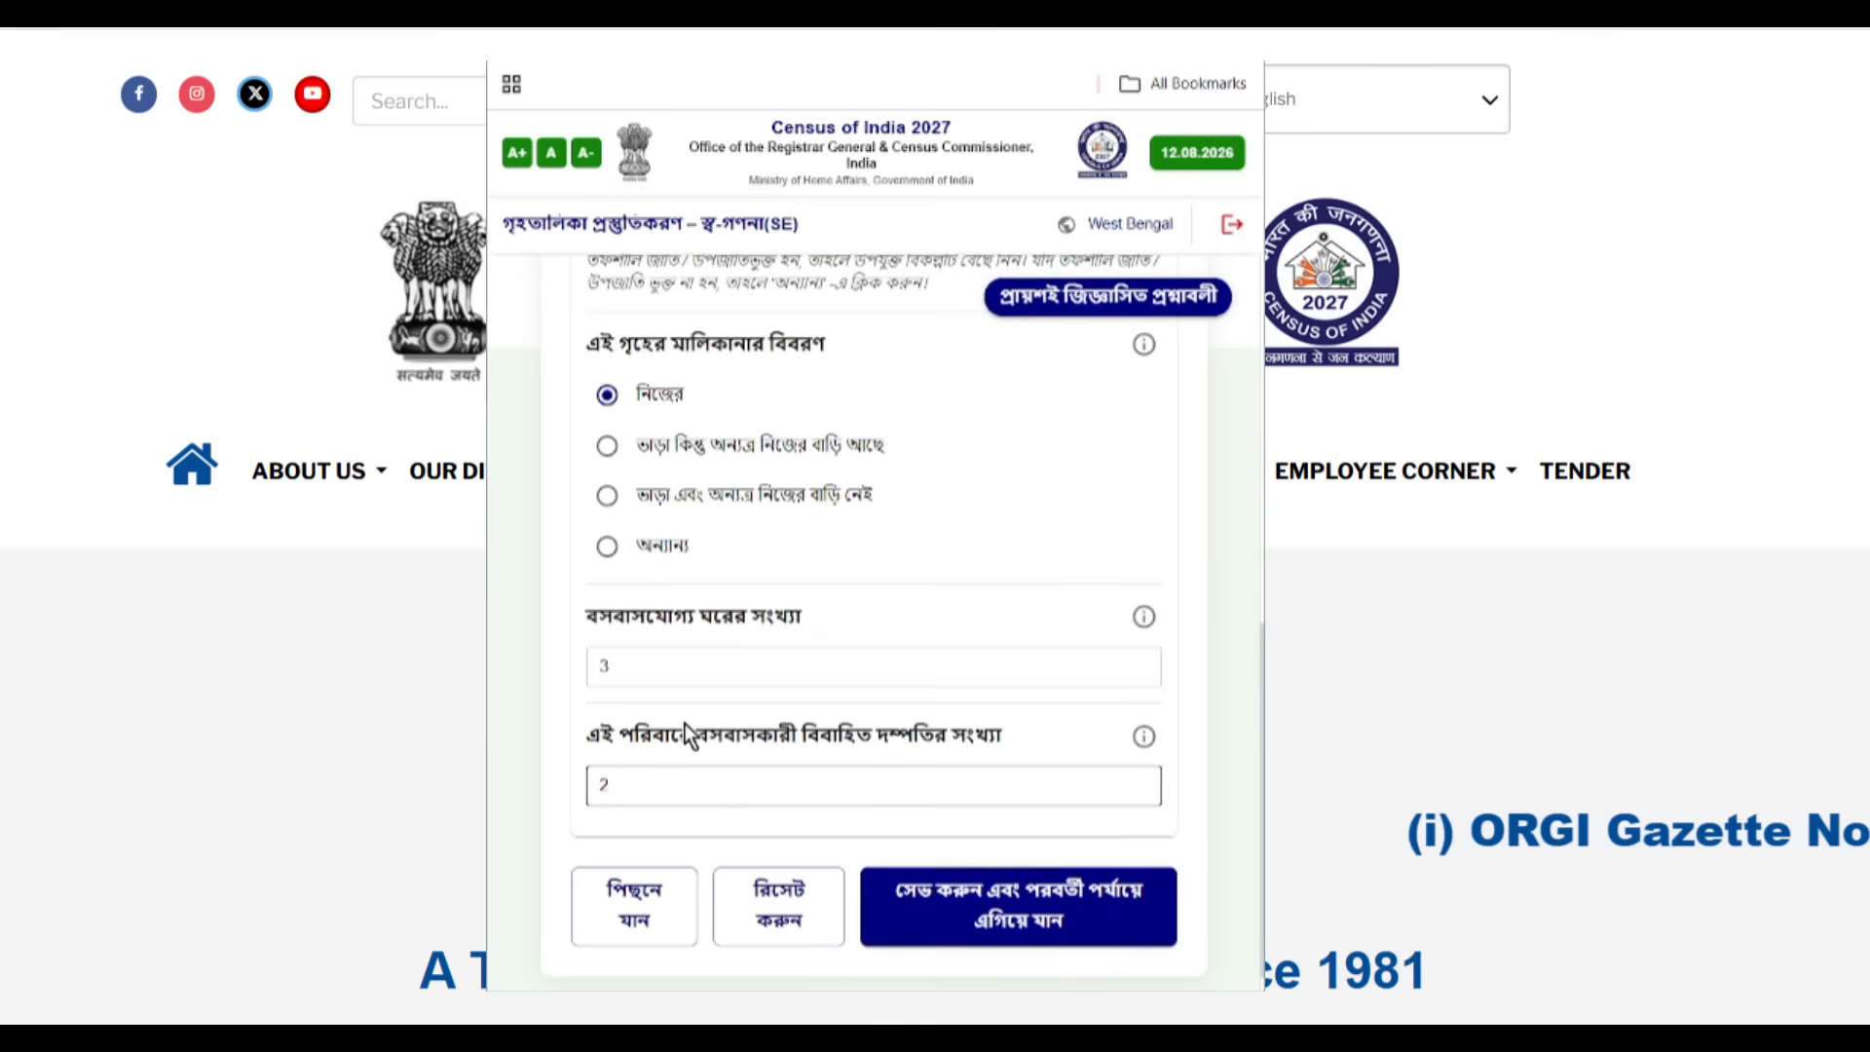
{"action": "left_click", "coordinate": [987, 901]}
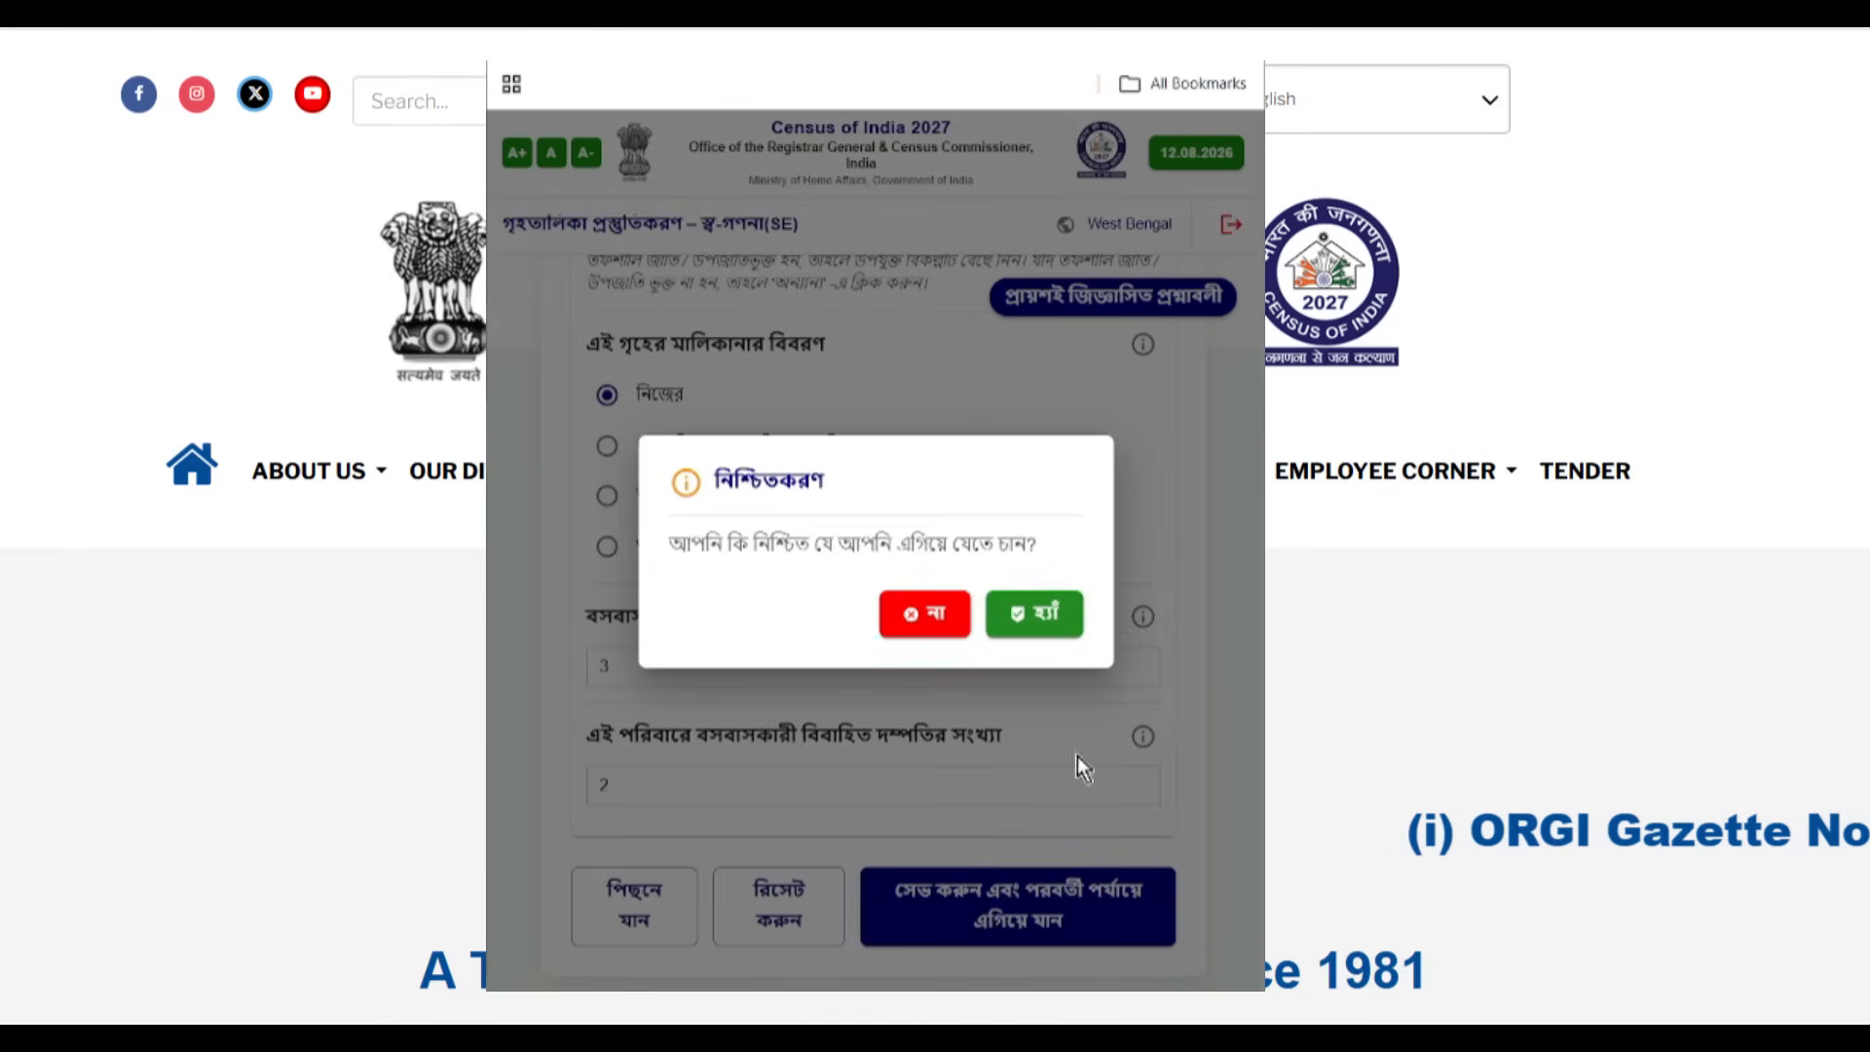
{"action": "left_click", "coordinate": [1032, 629]}
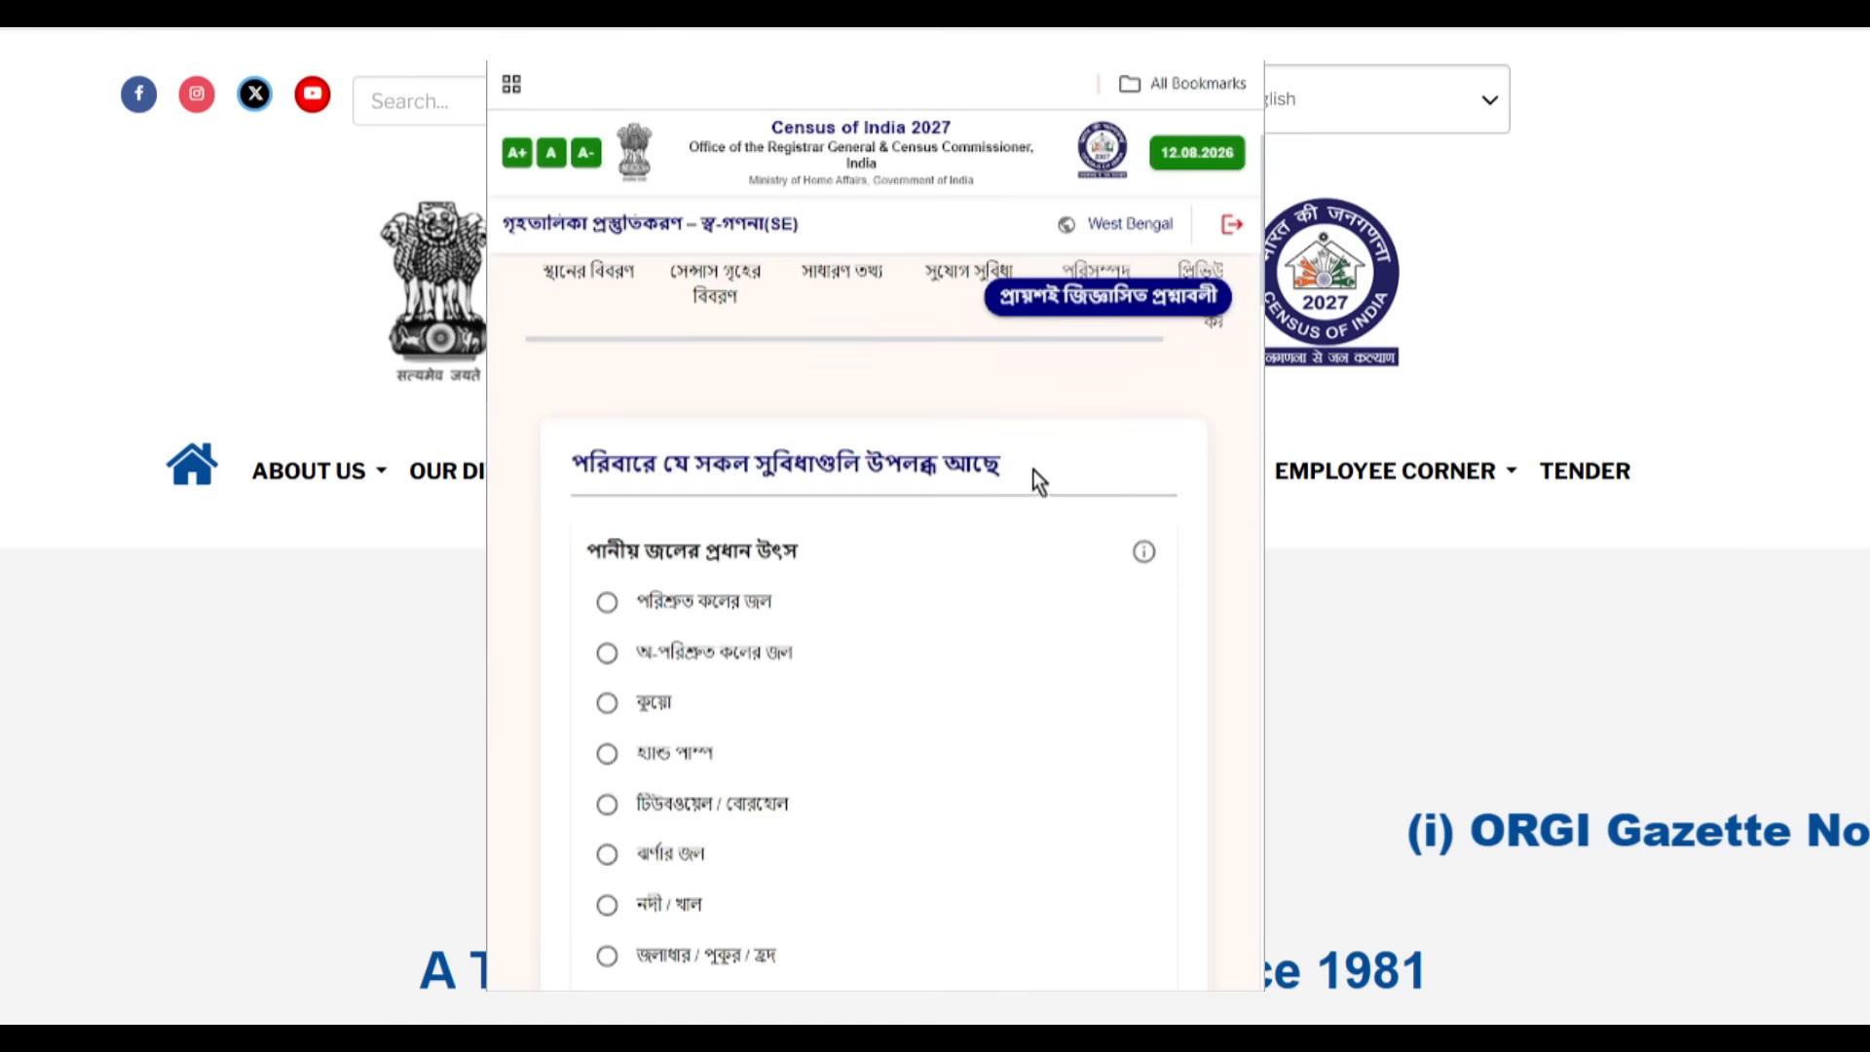
Step: Choose treated tap water as the main drinking-water source
{"action": "scroll", "coordinate": [1033, 470], "scroll_direction": "down", "scroll_amount": 1}
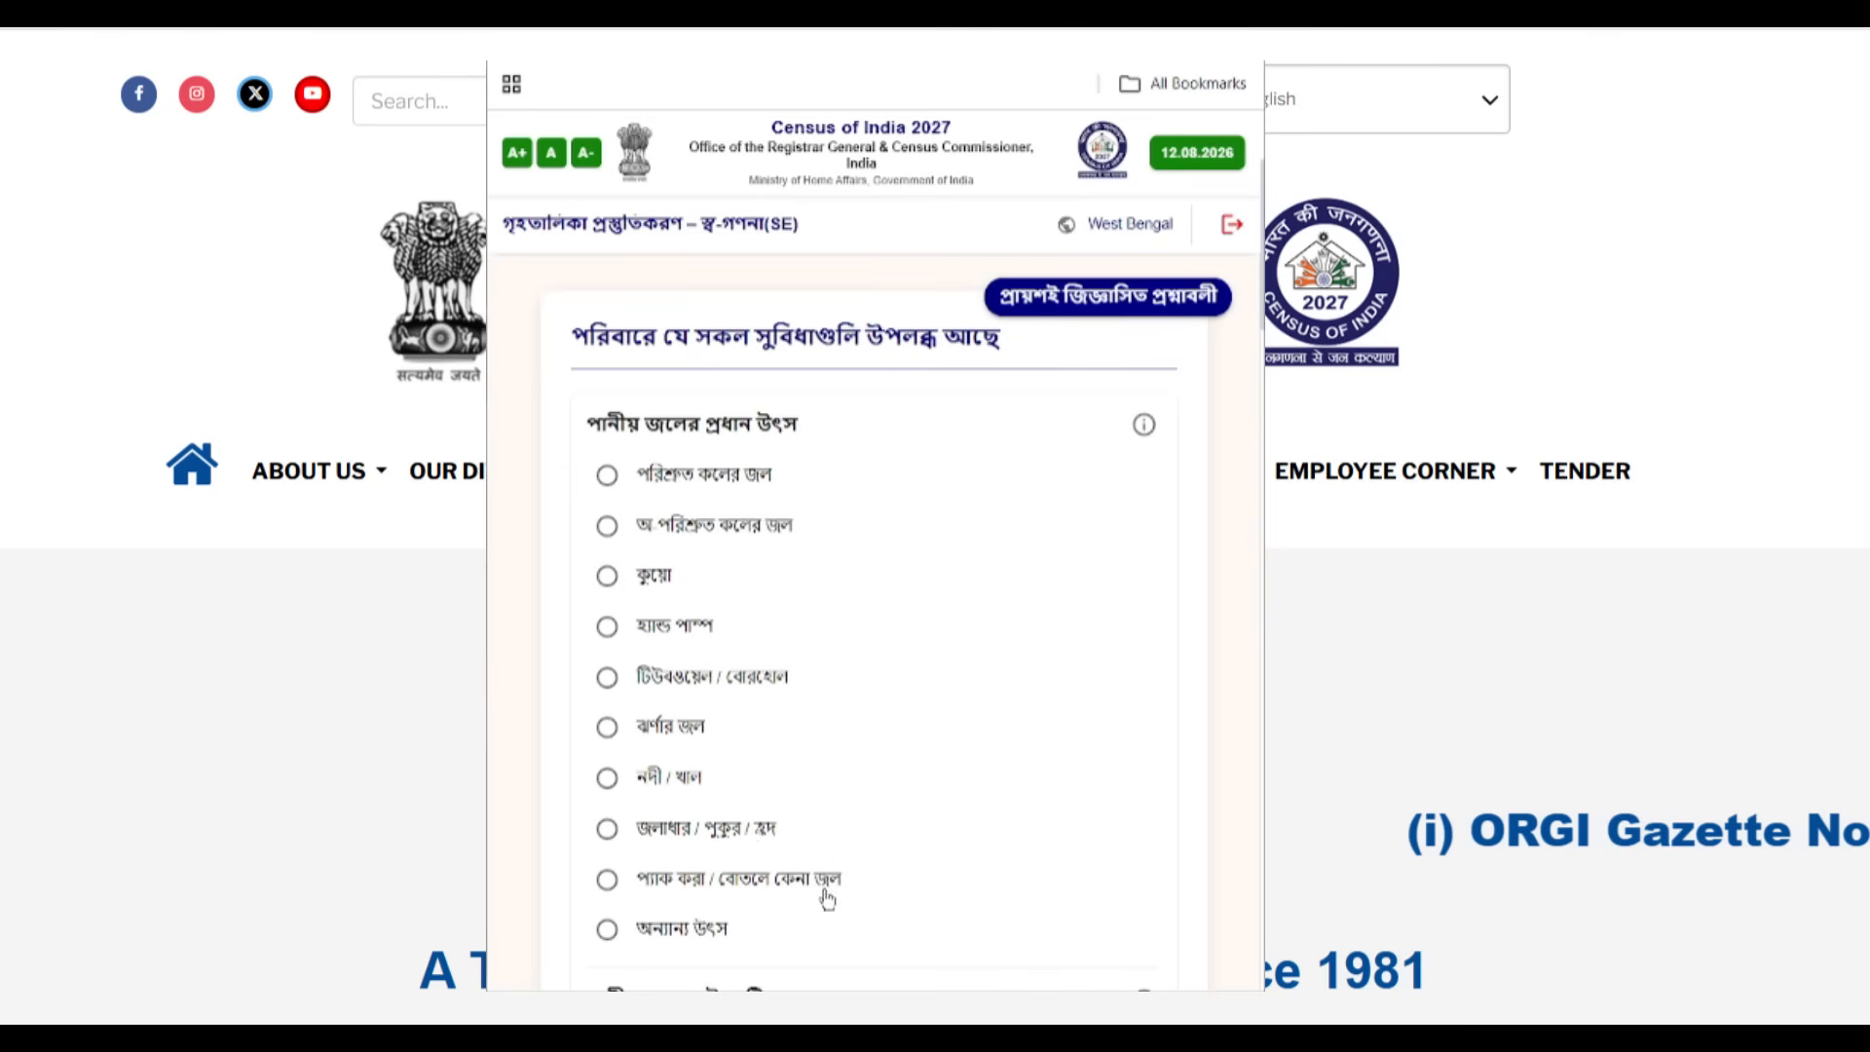
{"action": "scroll", "coordinate": [833, 894], "scroll_direction": "down", "scroll_amount": 1}
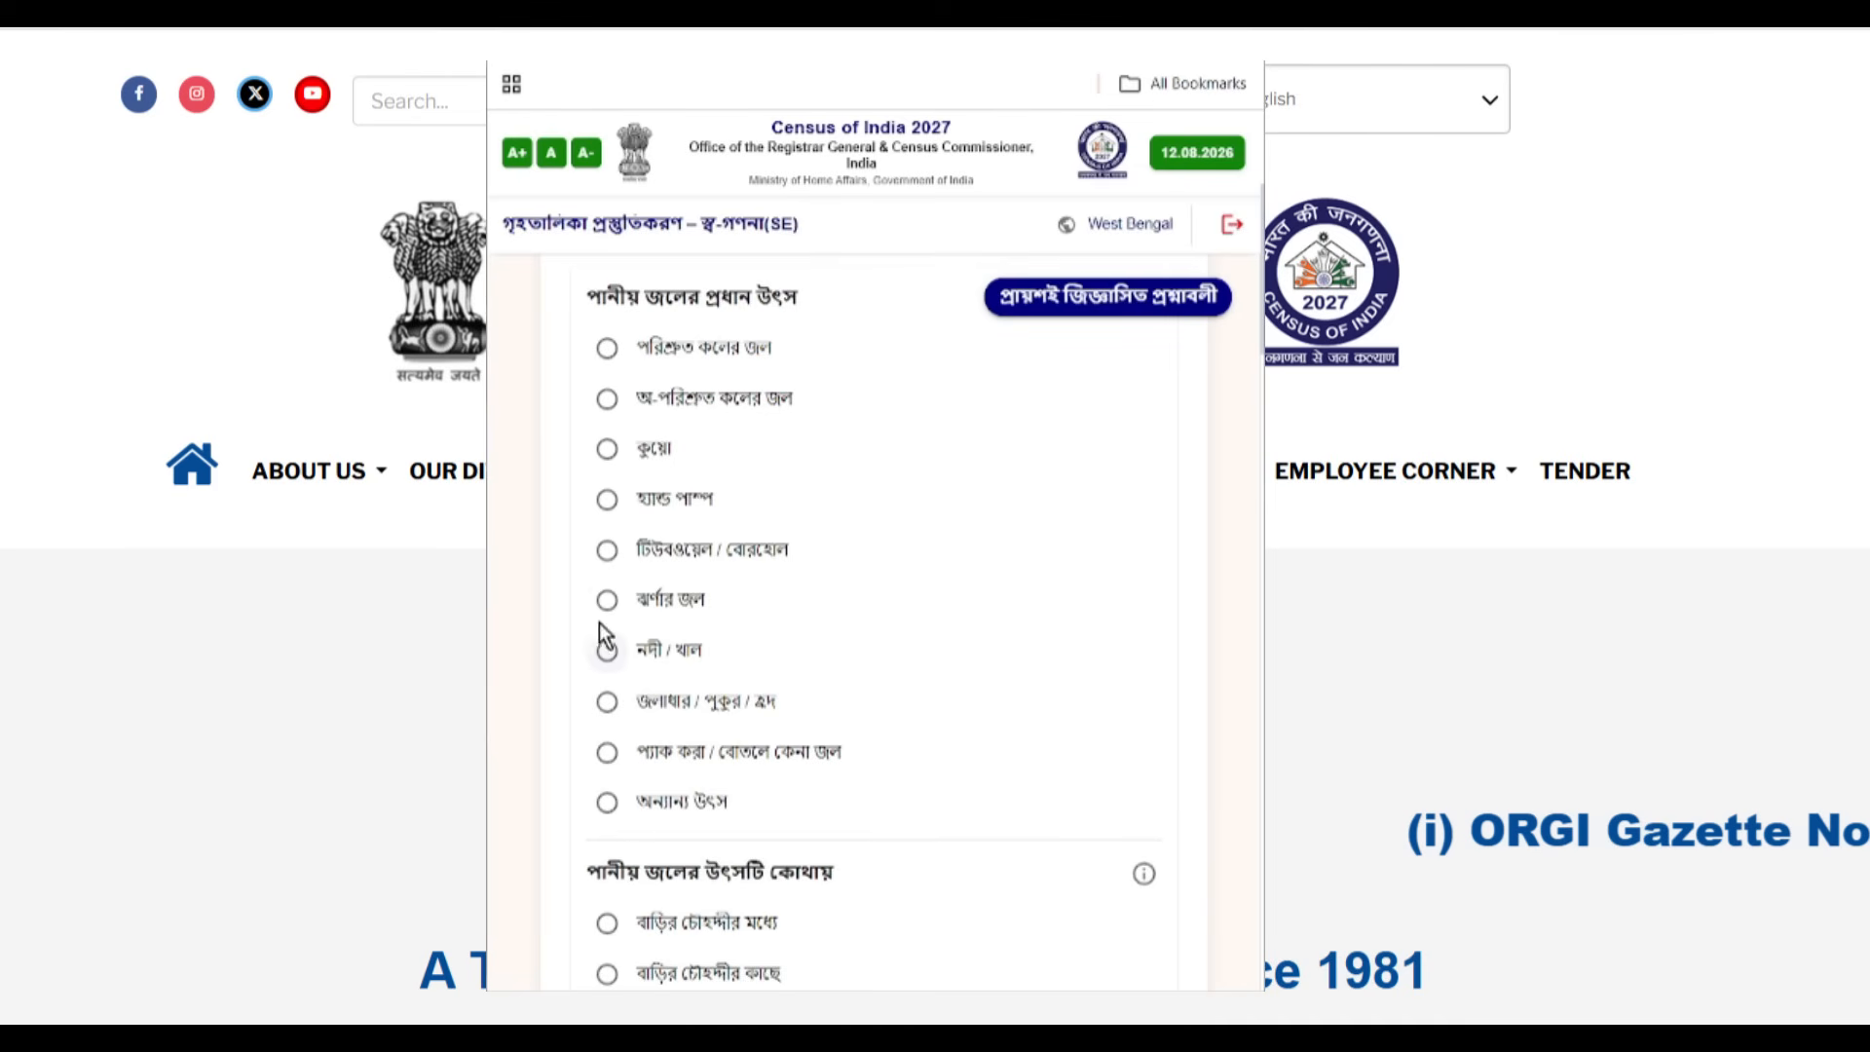
{"action": "left_click", "coordinate": [607, 348]}
{"action": "scroll", "coordinate": [783, 878], "scroll_direction": "down", "scroll_amount": 3}
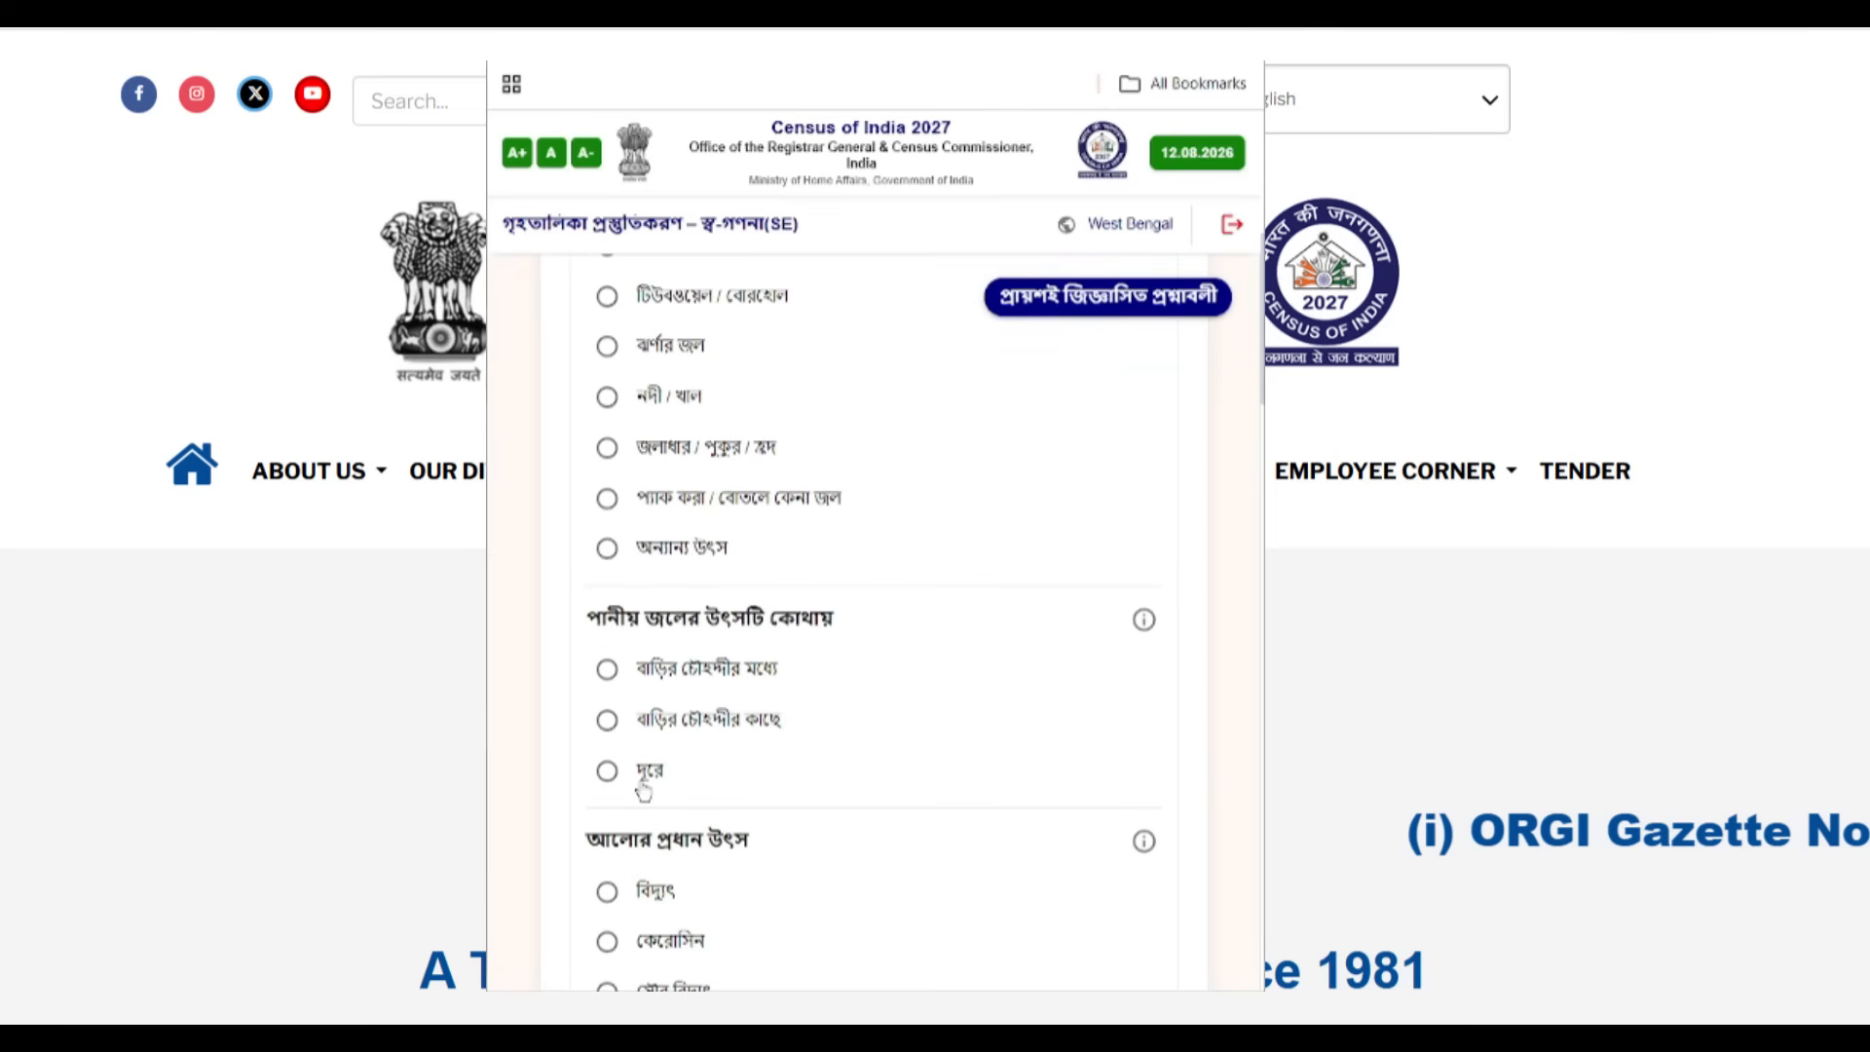
Step: Set the drinking-water source location to within the premises (বাড়ির চৌহদ্দীর মধ্যে)
{"action": "mouse_move", "coordinate": [1148, 623]}
{"action": "left_click", "coordinate": [668, 773]}
{"action": "left_click", "coordinate": [668, 679]}
{"action": "scroll", "coordinate": [774, 847], "scroll_direction": "down", "scroll_amount": 2}
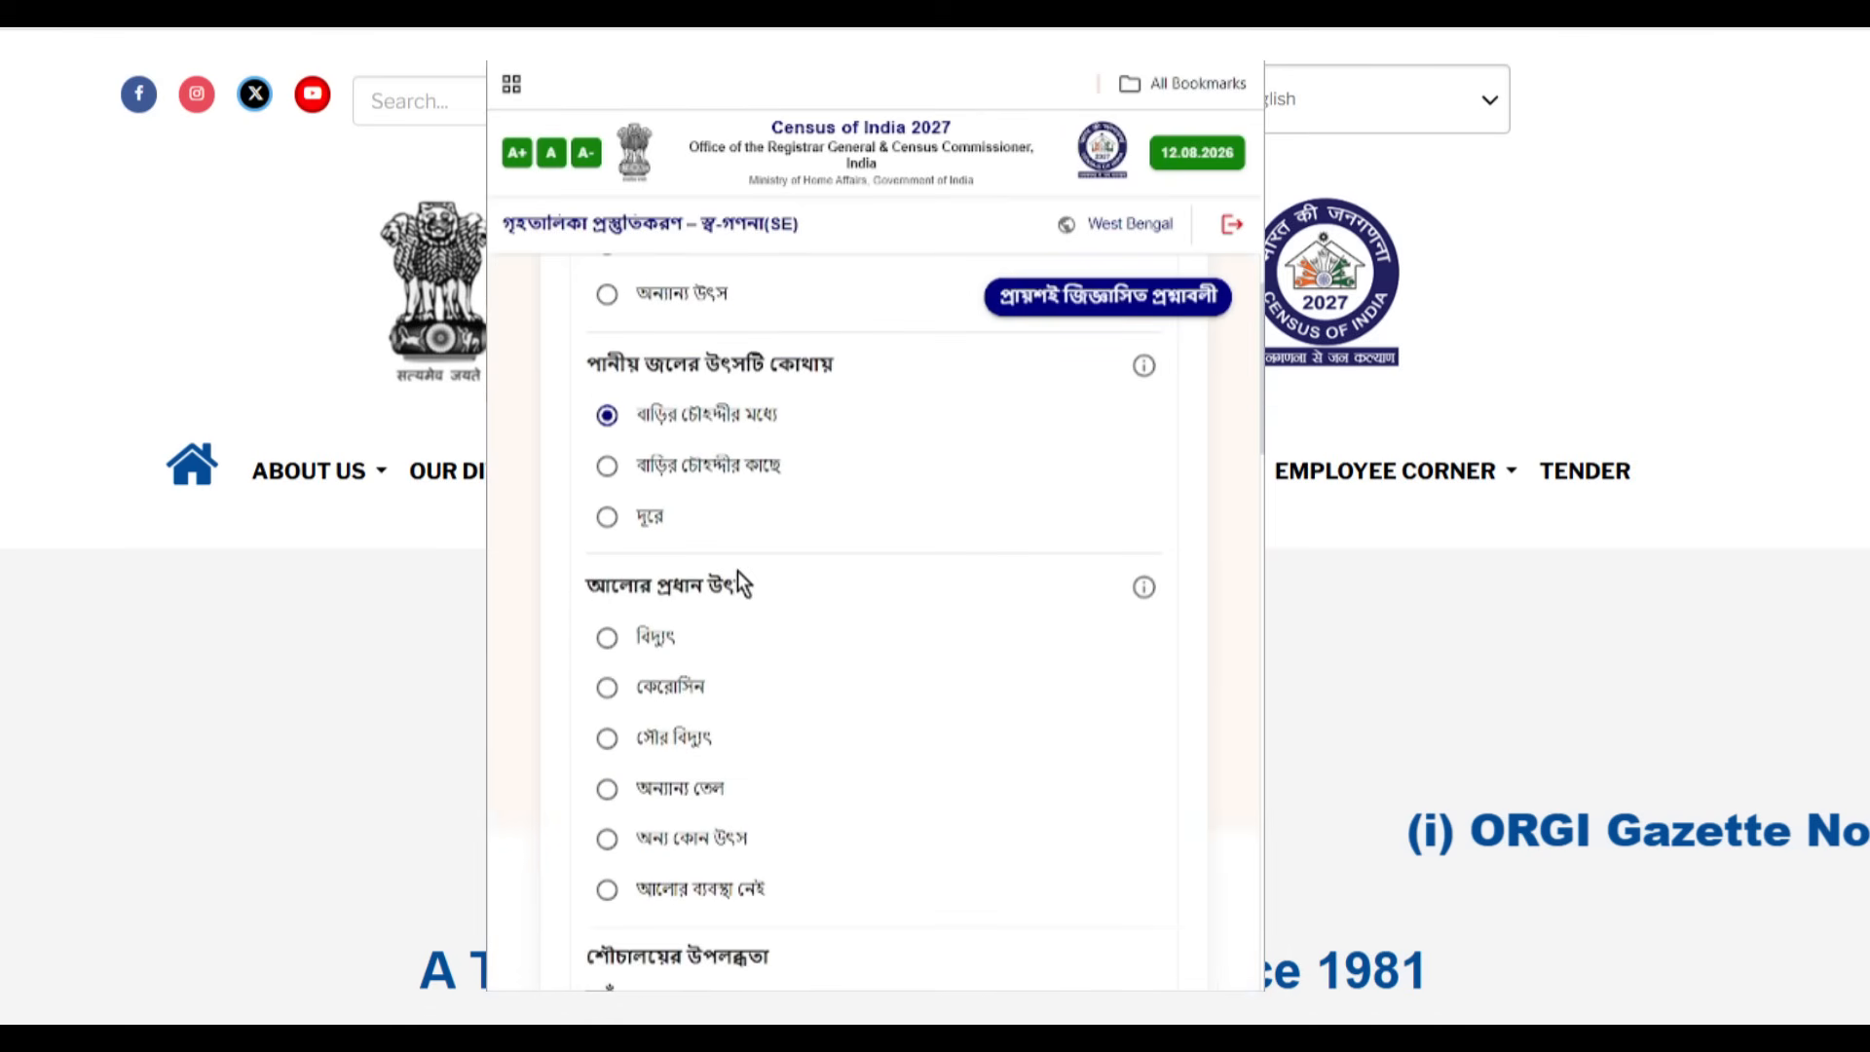
{"action": "scroll", "coordinate": [809, 604], "scroll_direction": "down", "scroll_amount": 1}
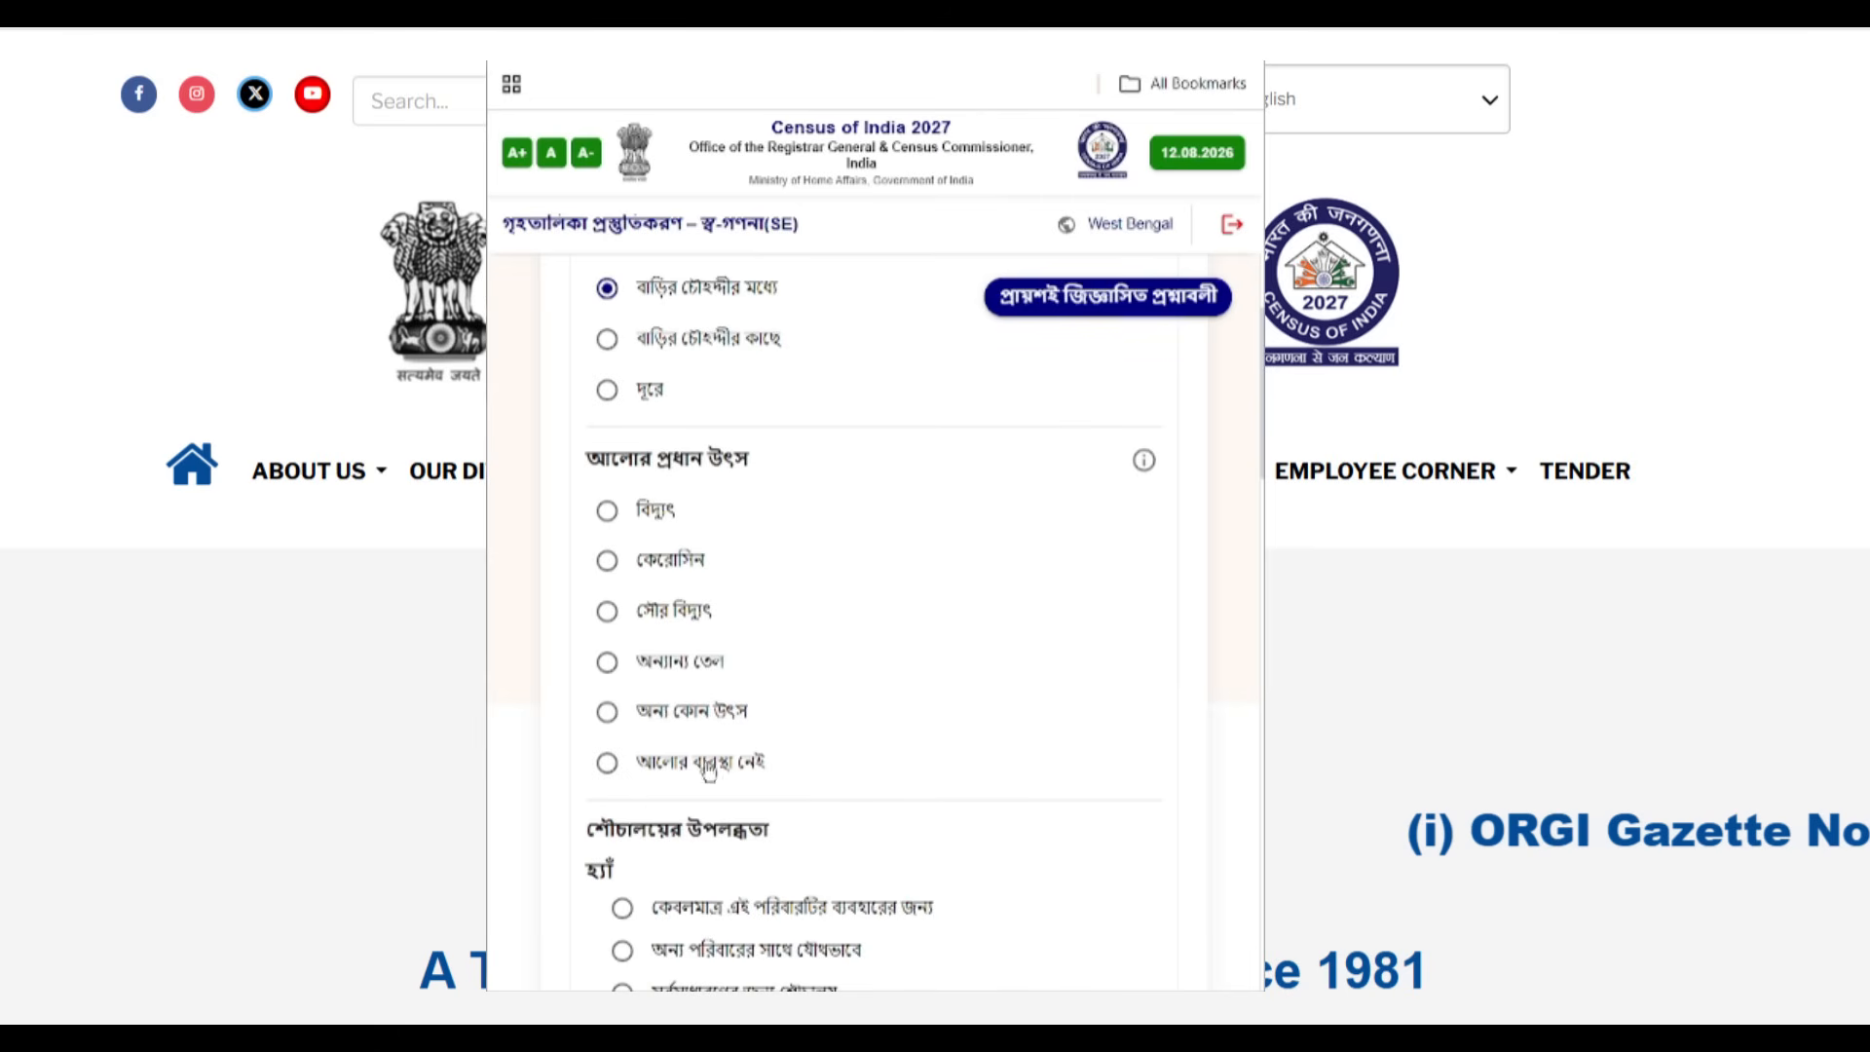
Step: Choose Electricity as light source, an exclusive-use household toilet, and a flush toilet to a septic tank
{"action": "left_click", "coordinate": [635, 510]}
{"action": "scroll", "coordinate": [1047, 804], "scroll_direction": "down", "scroll_amount": 2}
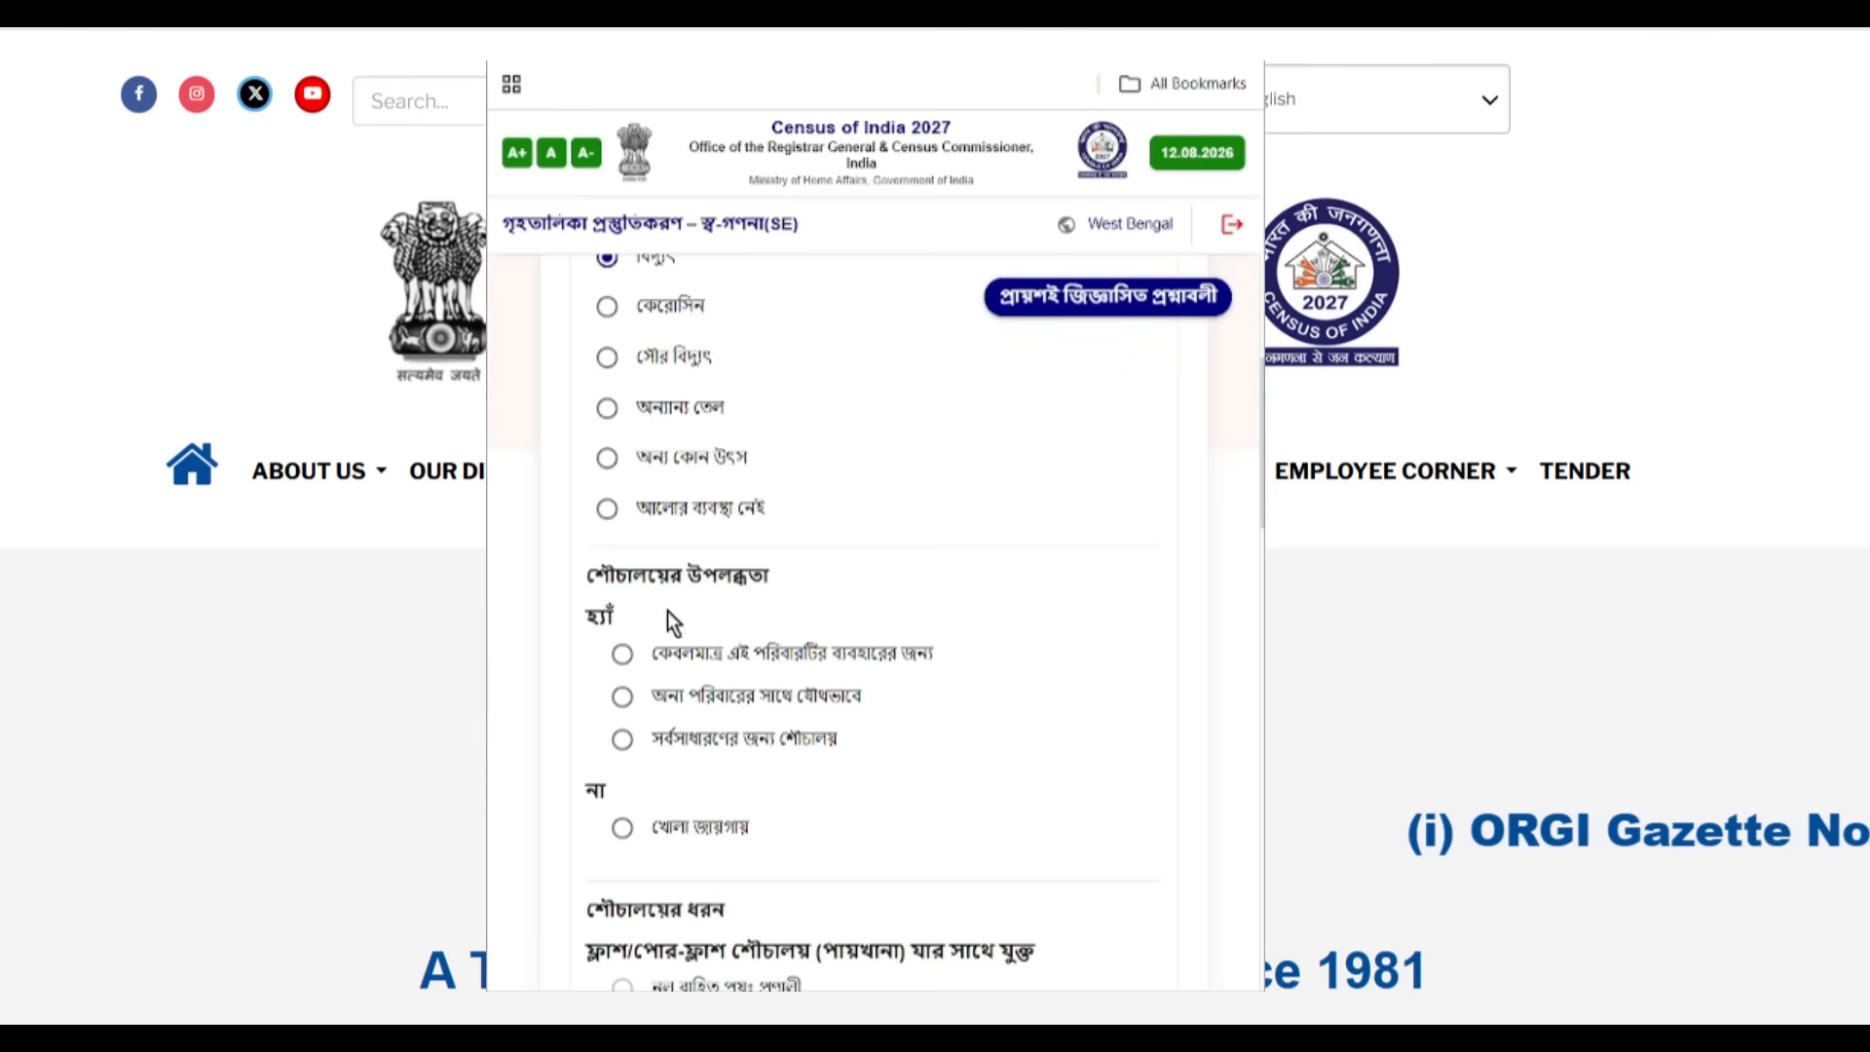
{"action": "left_click", "coordinate": [625, 653]}
{"action": "scroll", "coordinate": [861, 858], "scroll_direction": "down", "scroll_amount": 4}
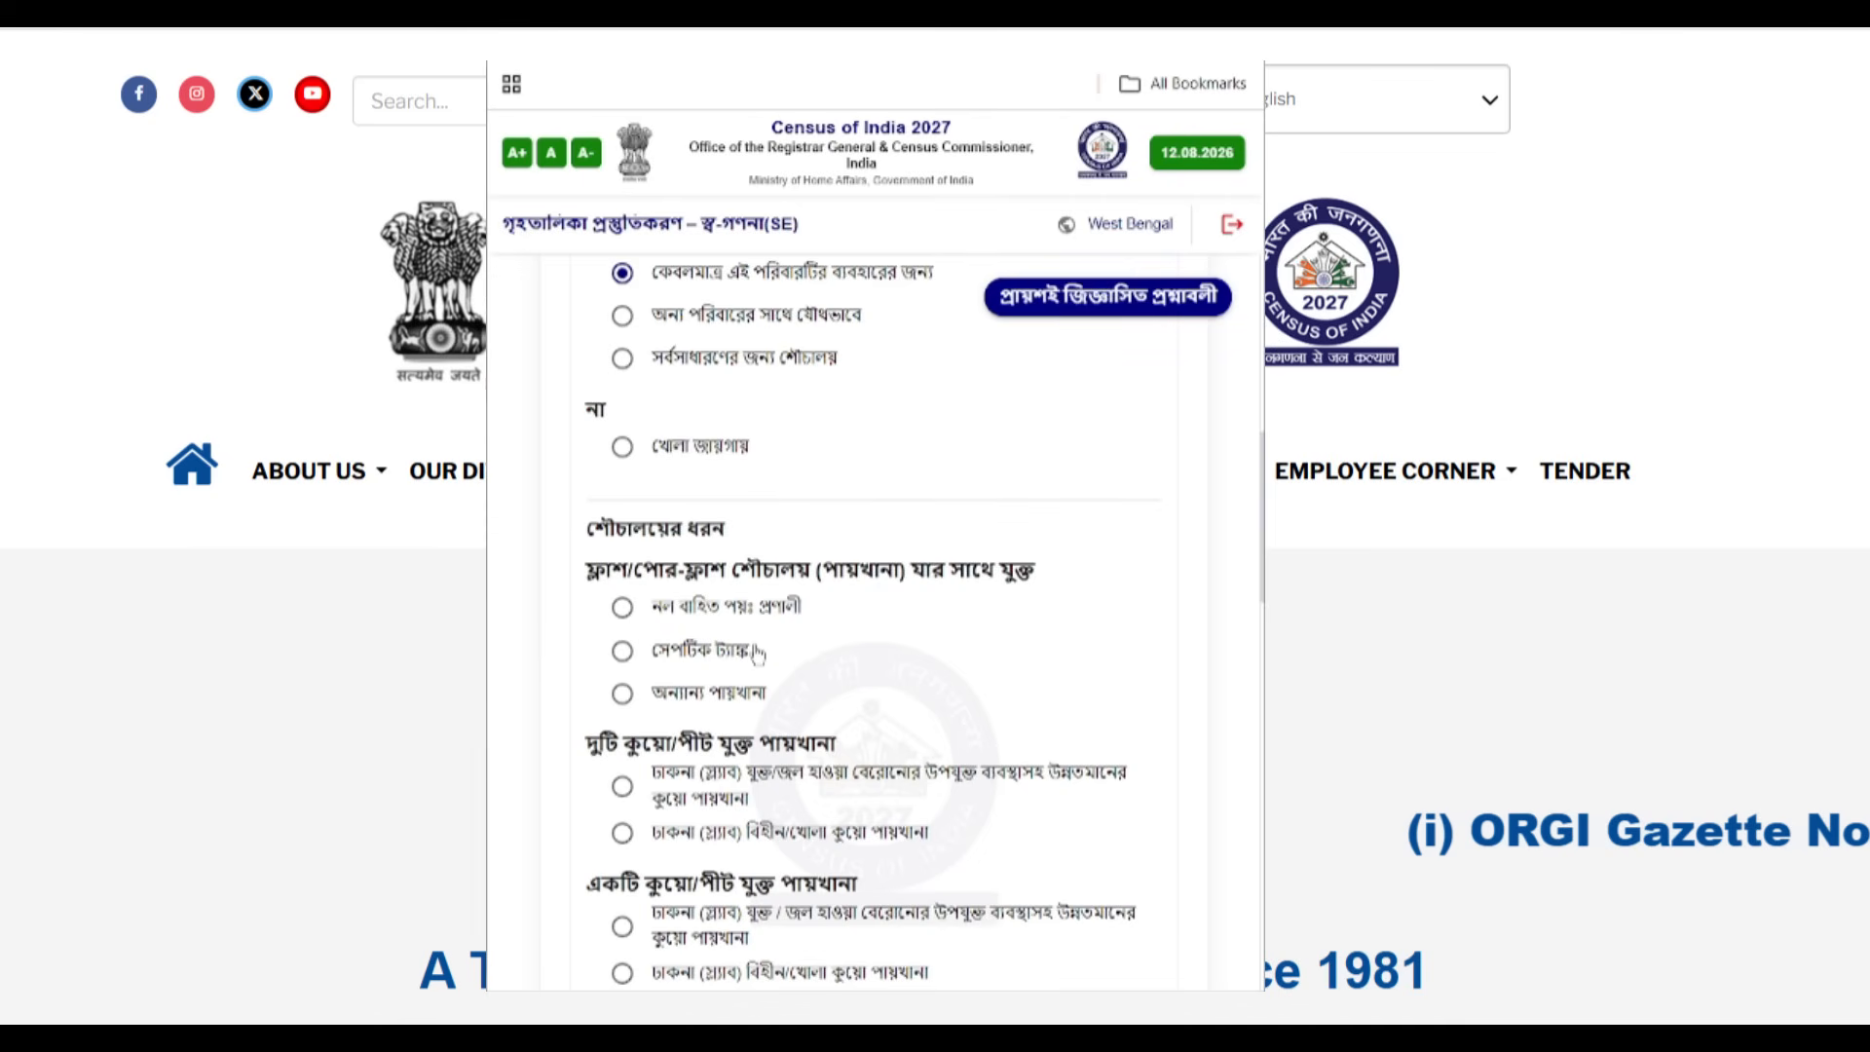
{"action": "left_click", "coordinate": [624, 651]}
{"action": "scroll", "coordinate": [810, 726], "scroll_direction": "down", "scroll_amount": 1}
{"action": "scroll", "coordinate": [810, 732], "scroll_direction": "down", "scroll_amount": 2}
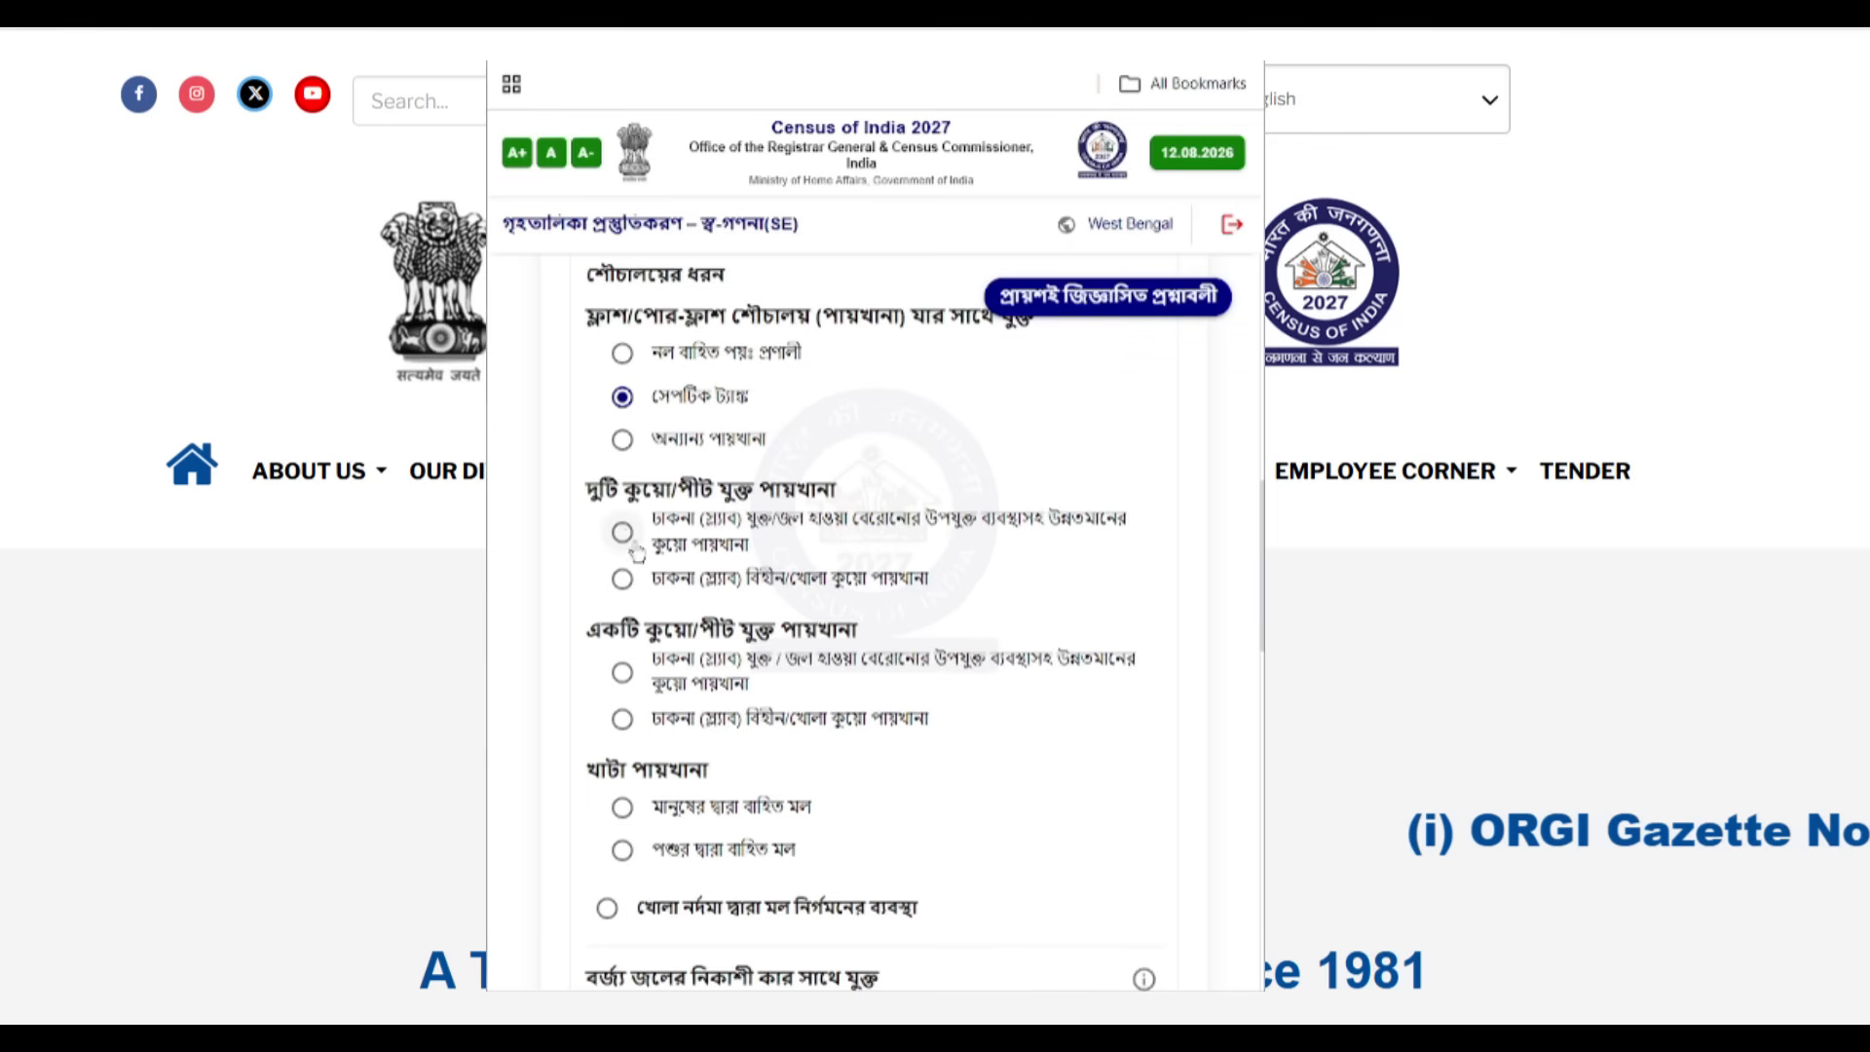
Step: Review the service latrine question, then mark waste water as going to a covered drain
{"action": "scroll", "coordinate": [718, 701], "scroll_direction": "down", "scroll_amount": 3}
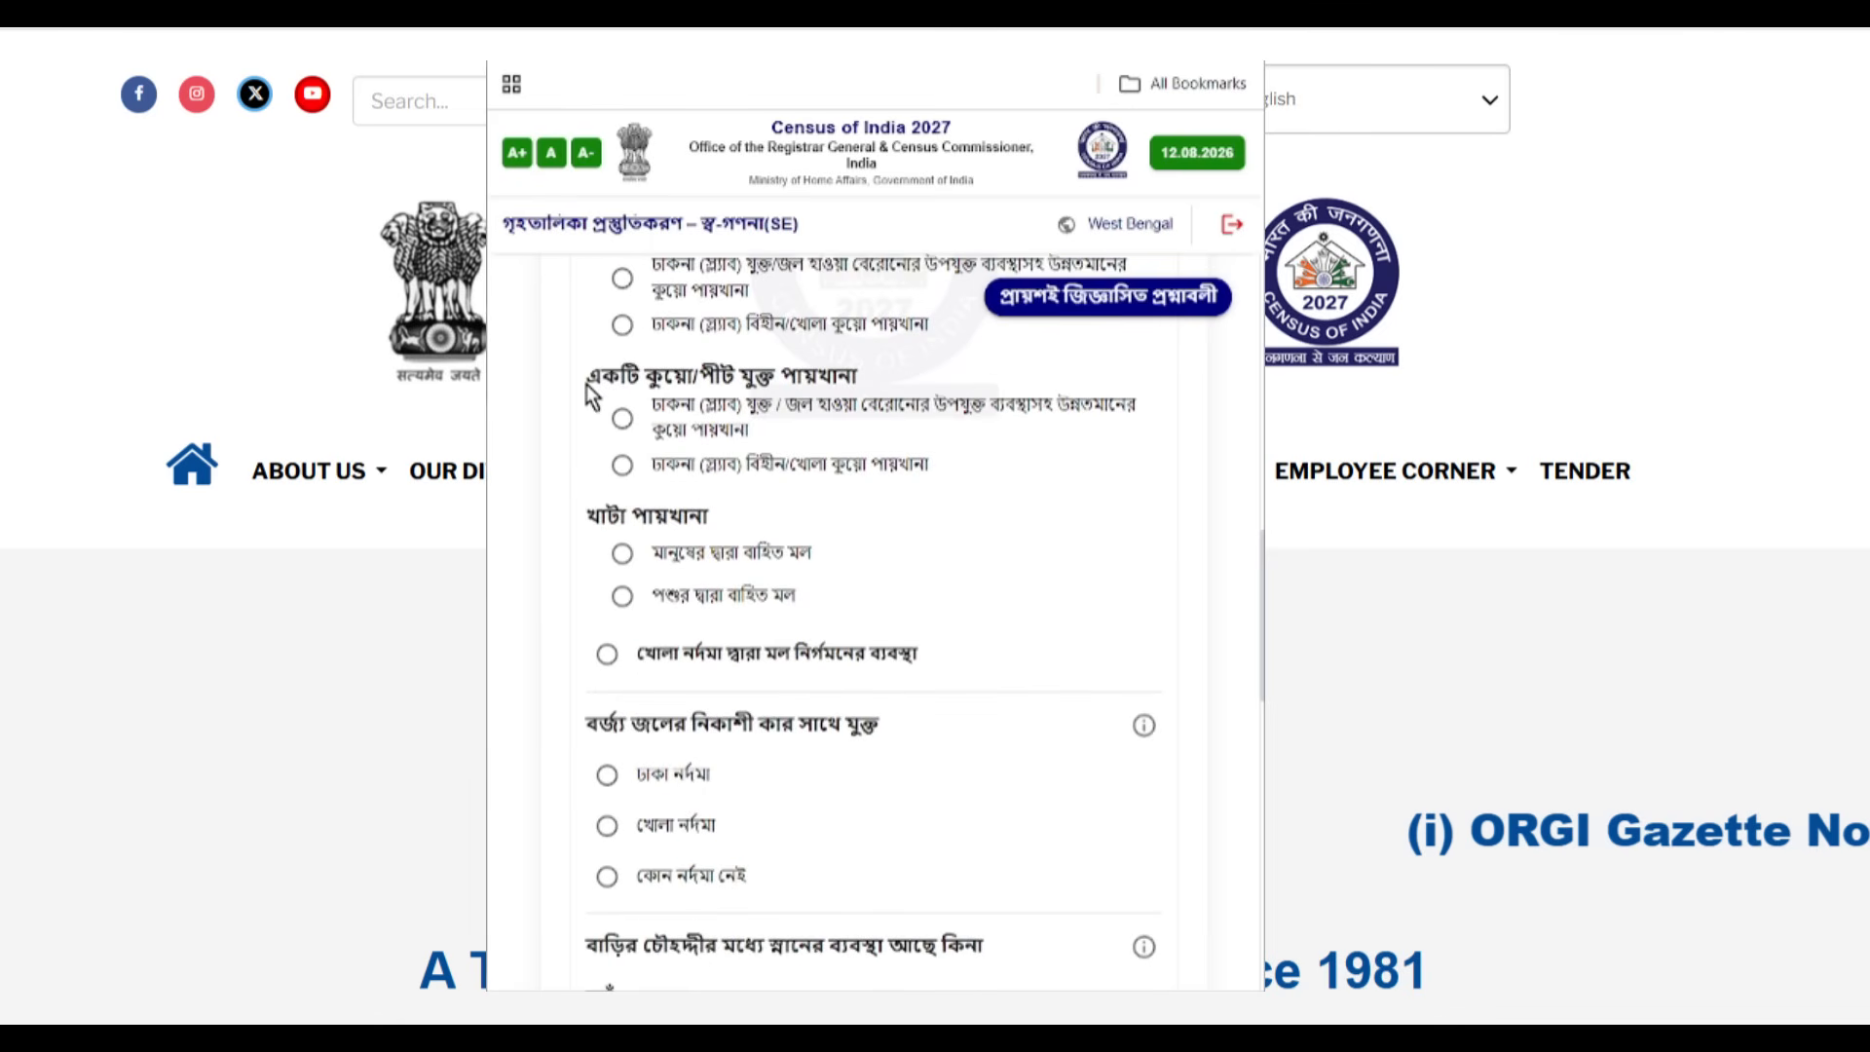
{"action": "left_click_drag", "start_coordinate": [587, 377], "coordinate": [935, 407]}
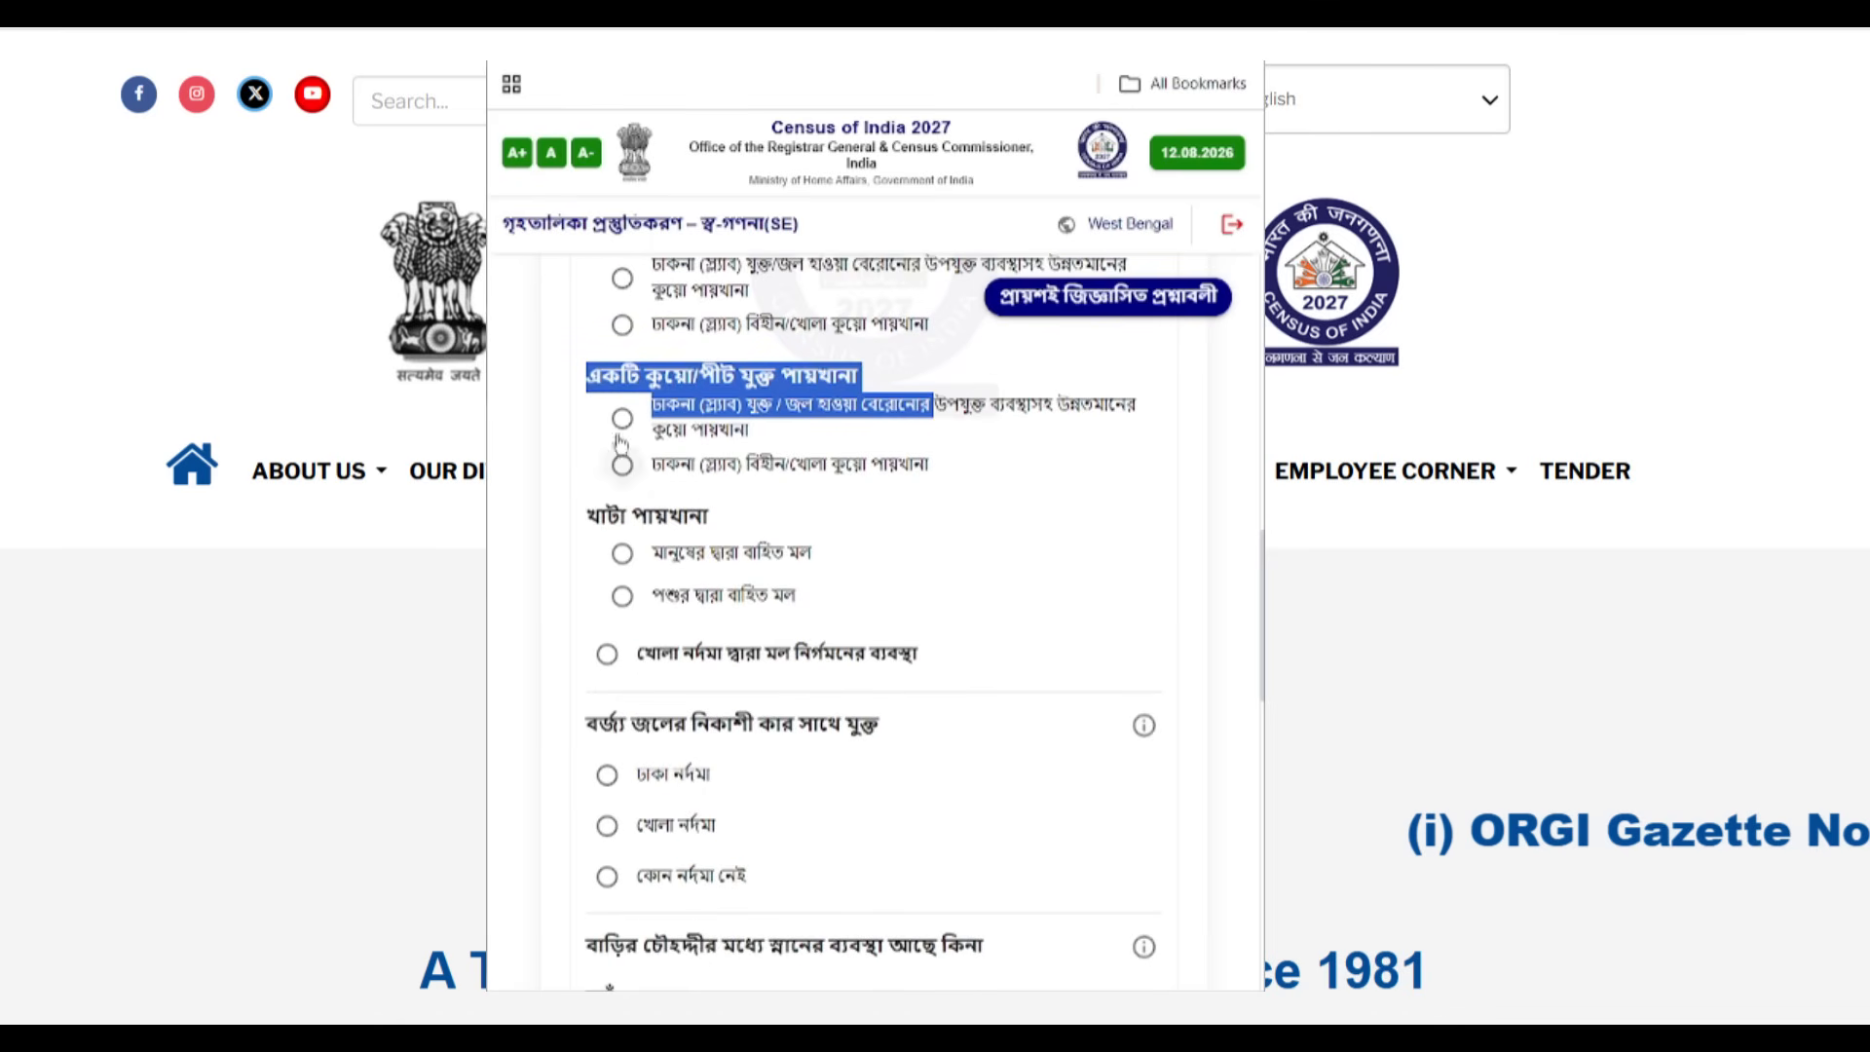
{"action": "left_click_drag", "start_coordinate": [587, 516], "coordinate": [709, 517]}
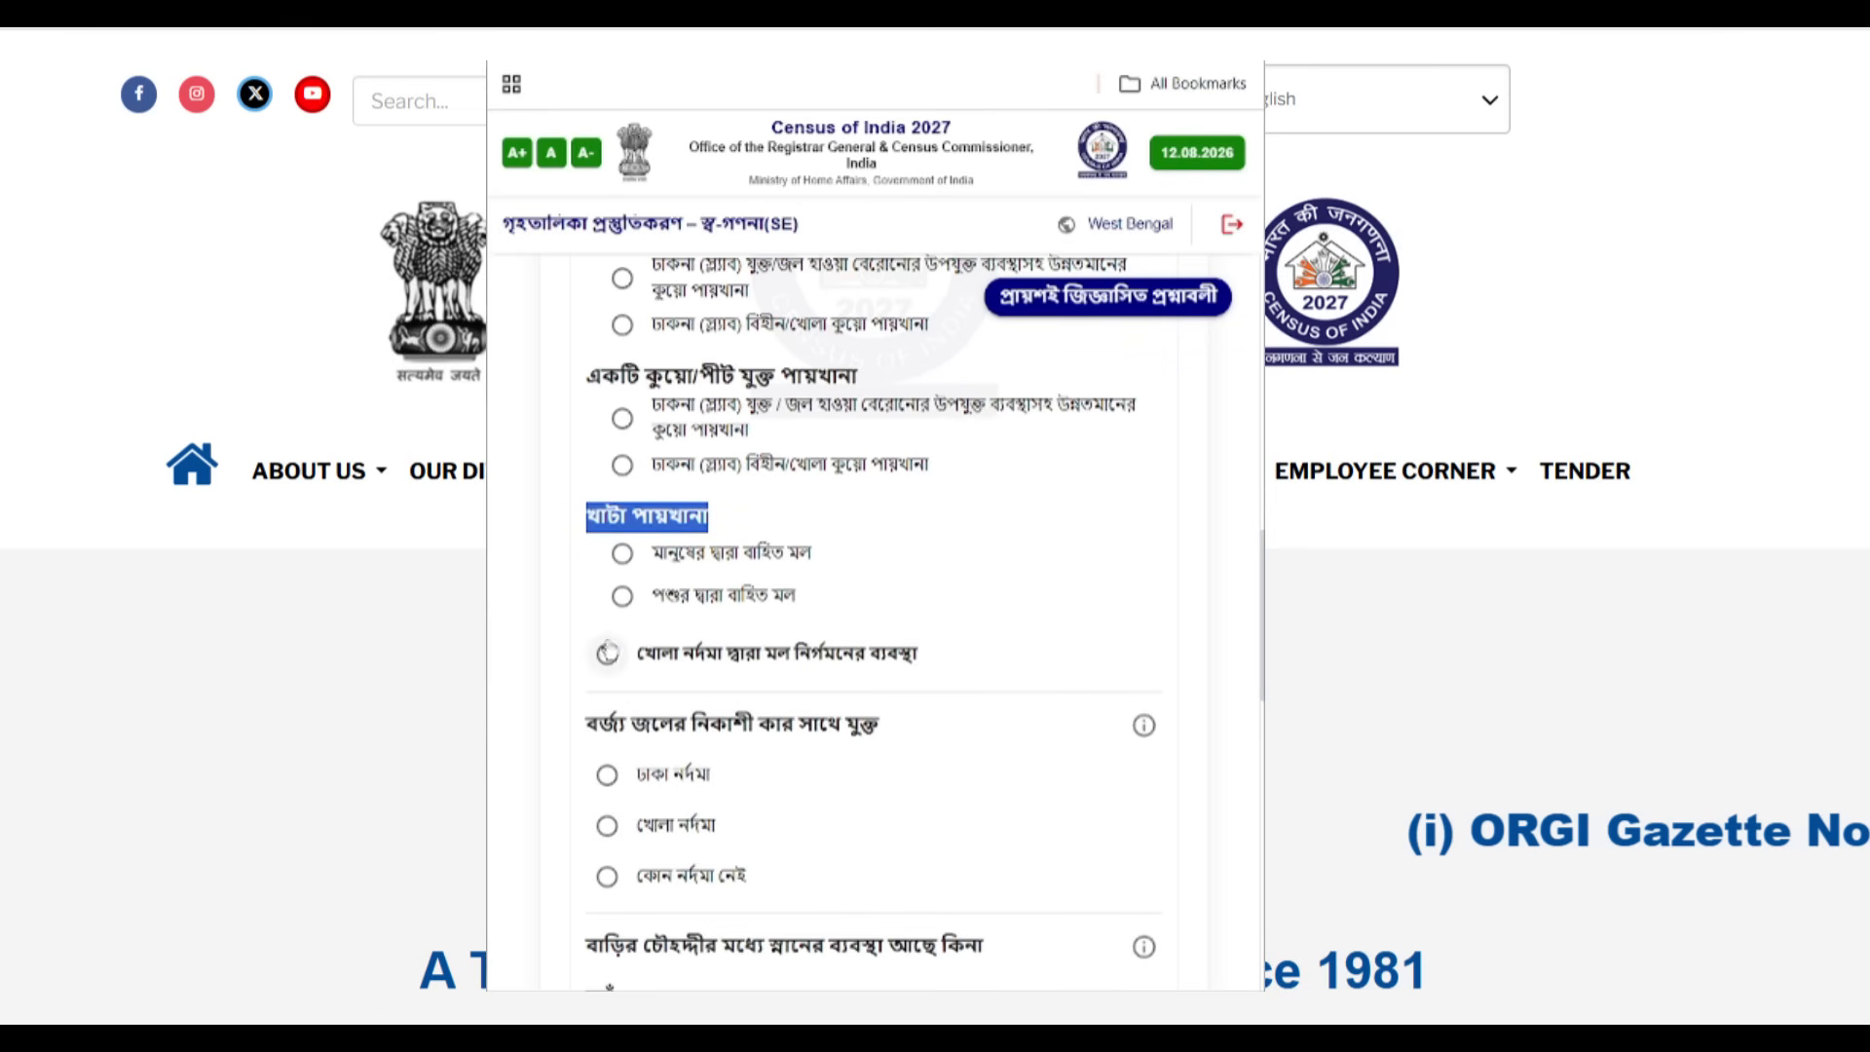
{"action": "scroll", "coordinate": [899, 655], "scroll_direction": "down", "scroll_amount": 3}
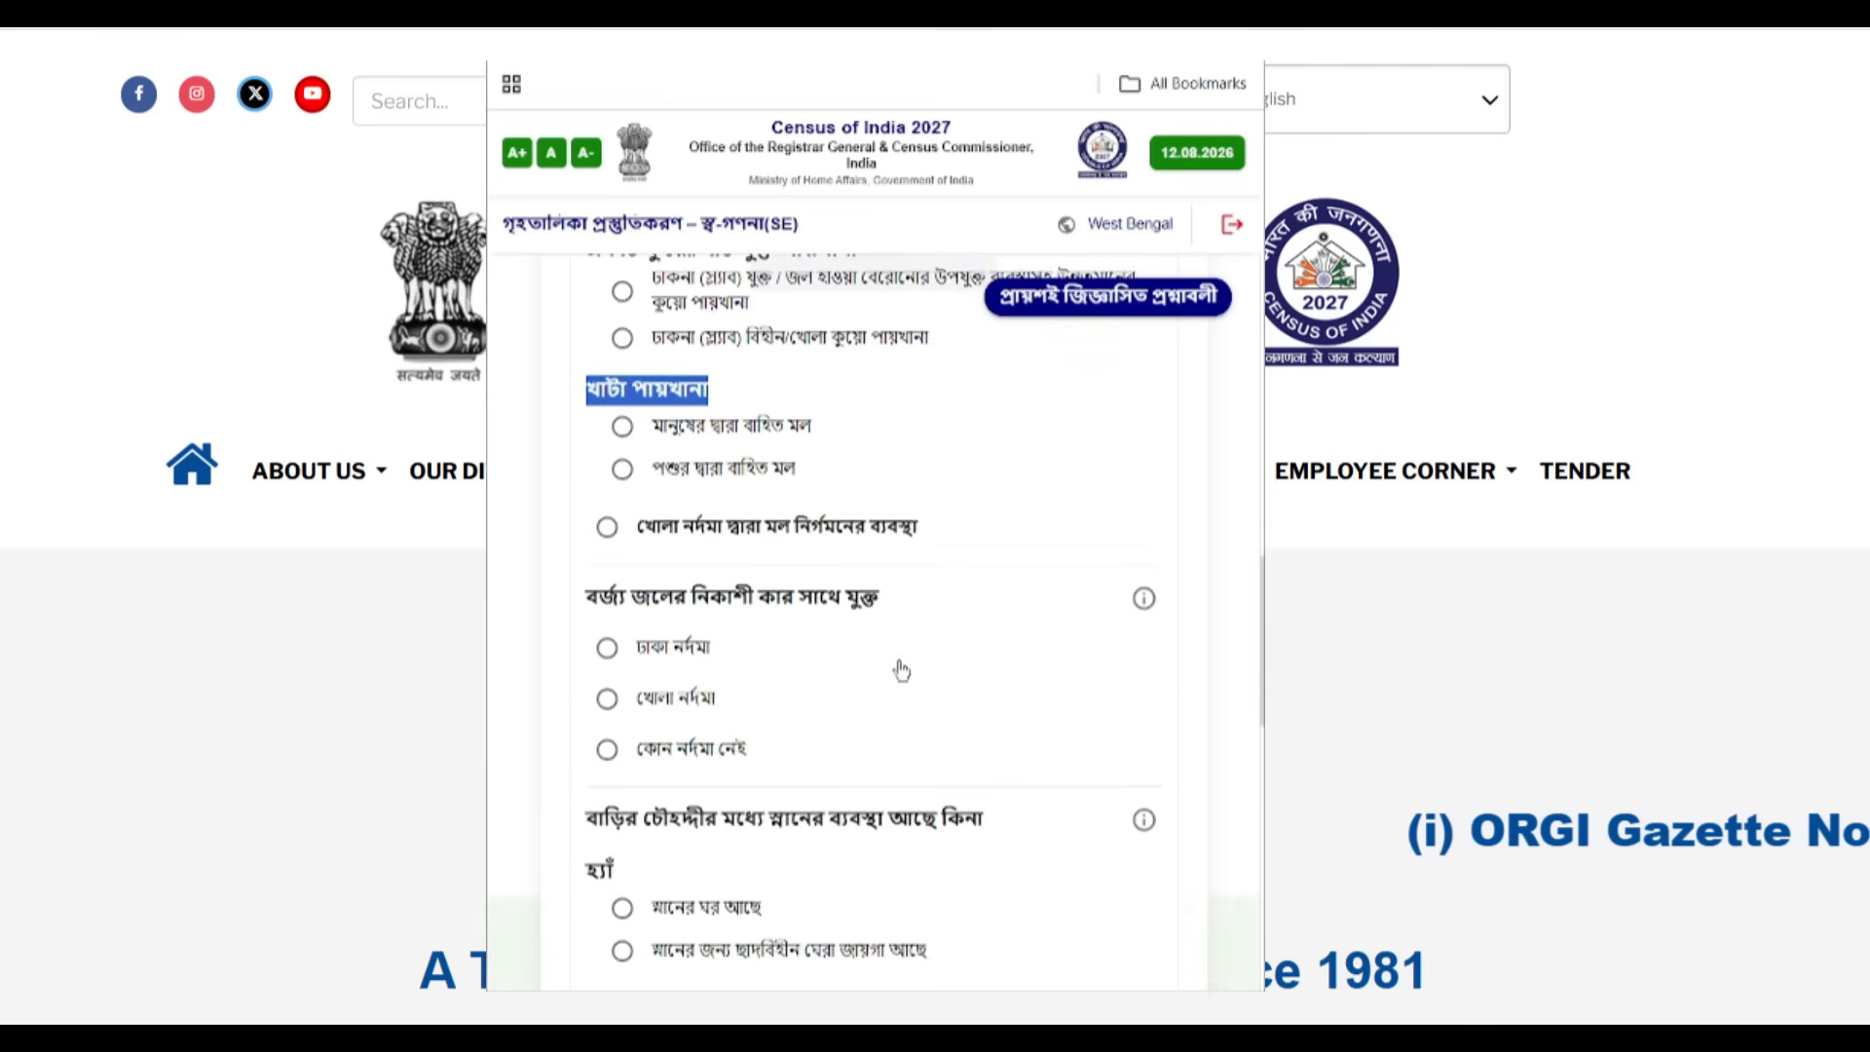
{"action": "scroll", "coordinate": [814, 487], "scroll_direction": "down", "scroll_amount": 1}
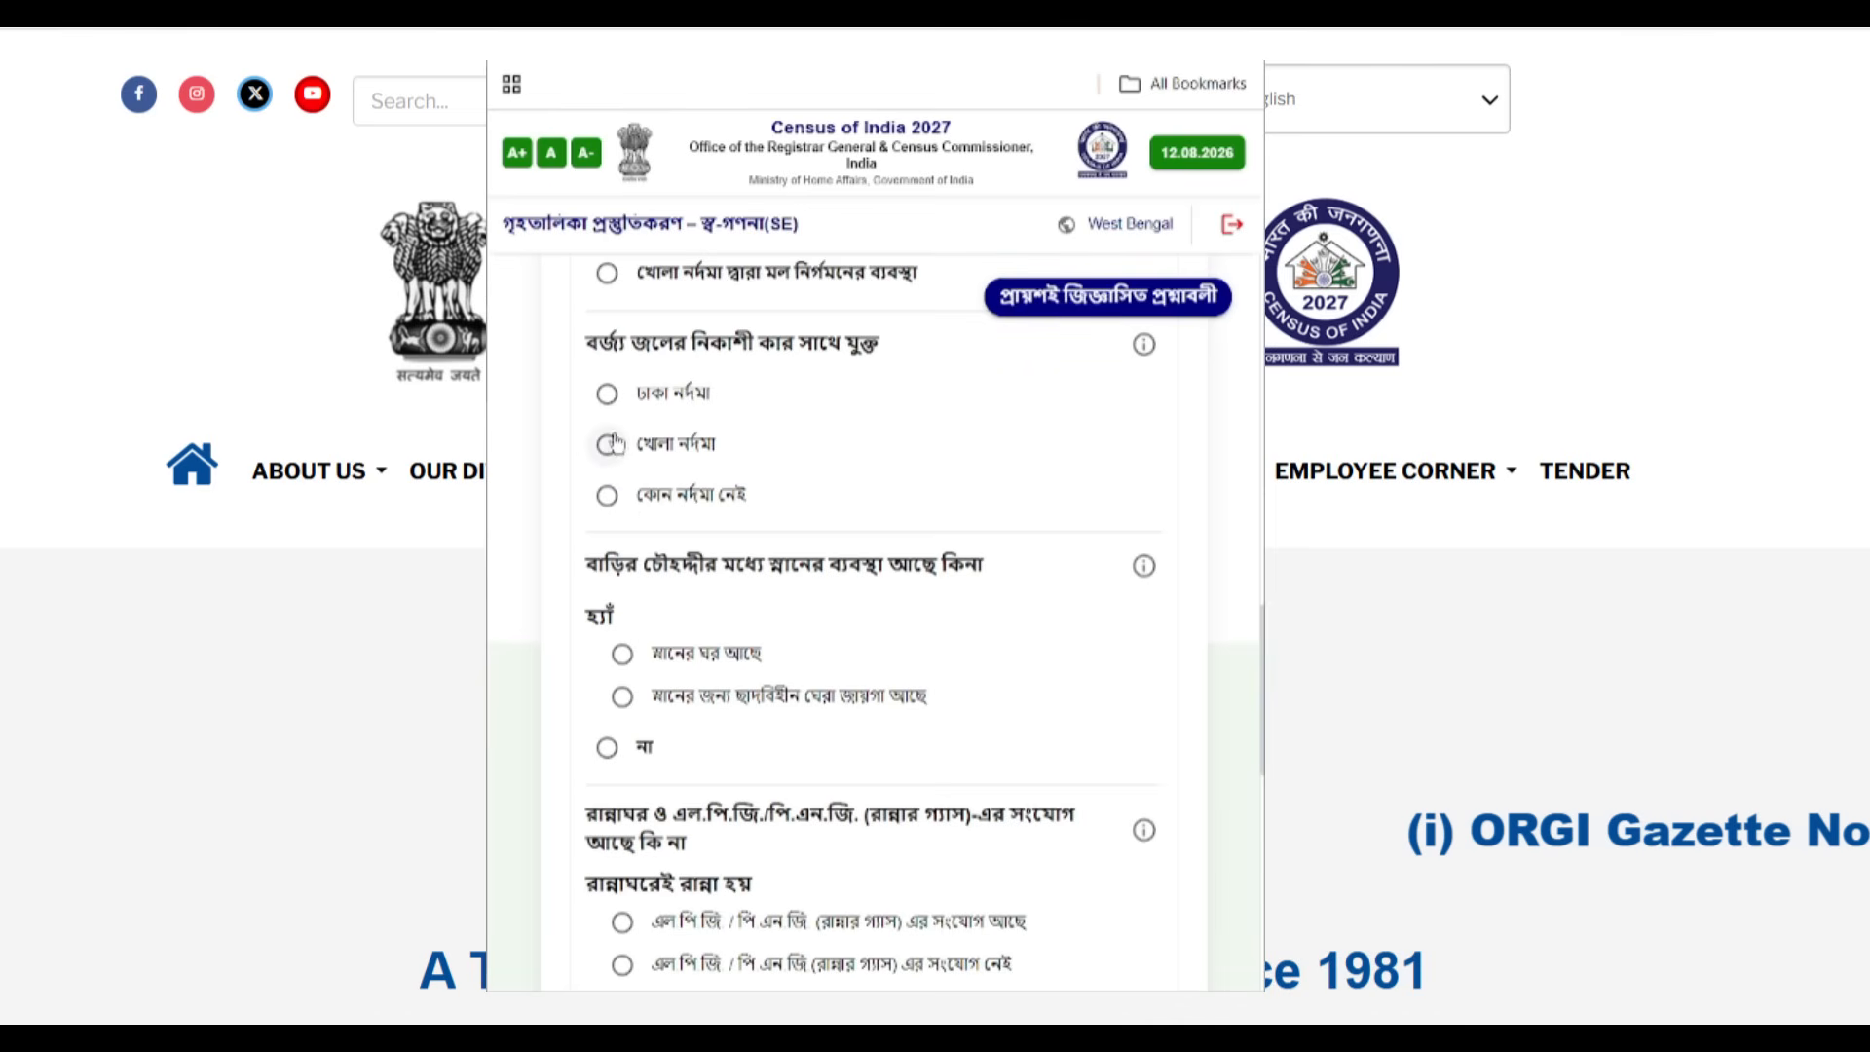
{"action": "left_click", "coordinate": [607, 394]}
Step: Indicate the household has a bathroom within its premises (স্নানের ঘর আছে)
{"action": "scroll", "coordinate": [799, 610], "scroll_direction": "down", "scroll_amount": 3}
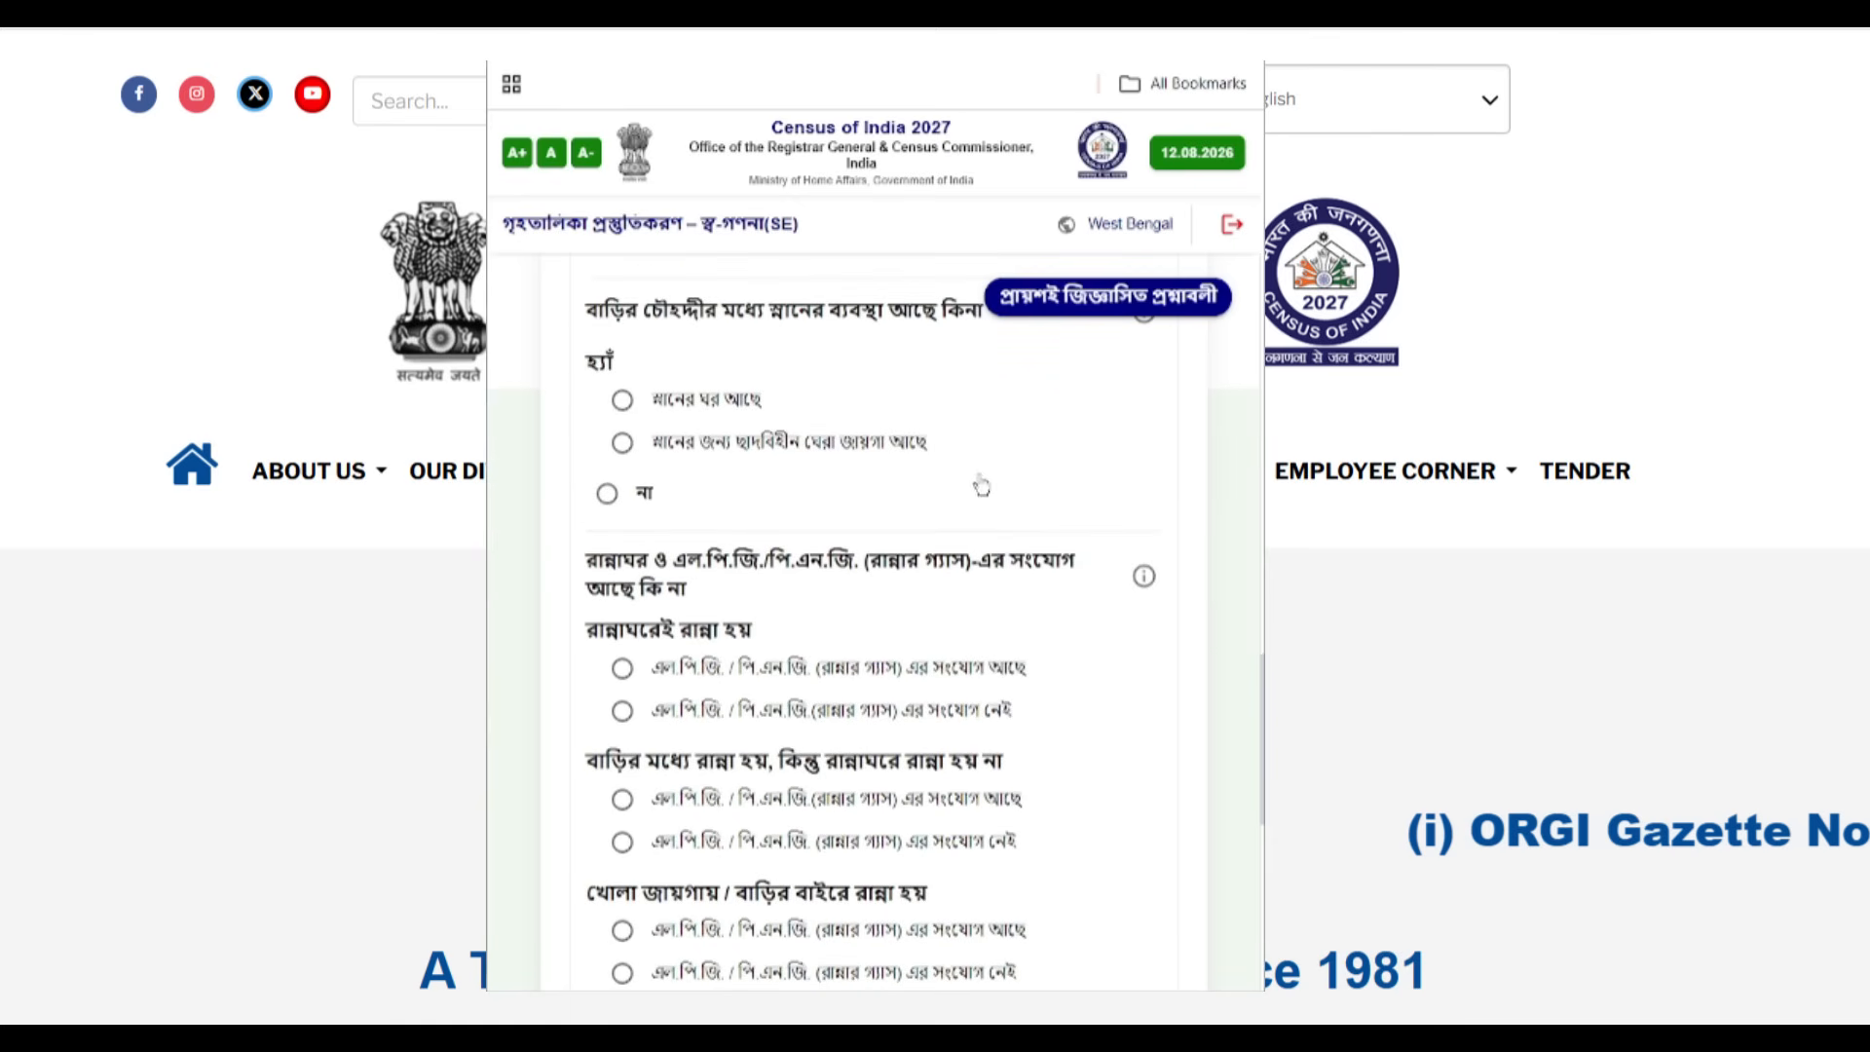
{"action": "scroll", "coordinate": [981, 484], "scroll_direction": "up", "scroll_amount": 2}
{"action": "mouse_move", "coordinate": [1142, 440]}
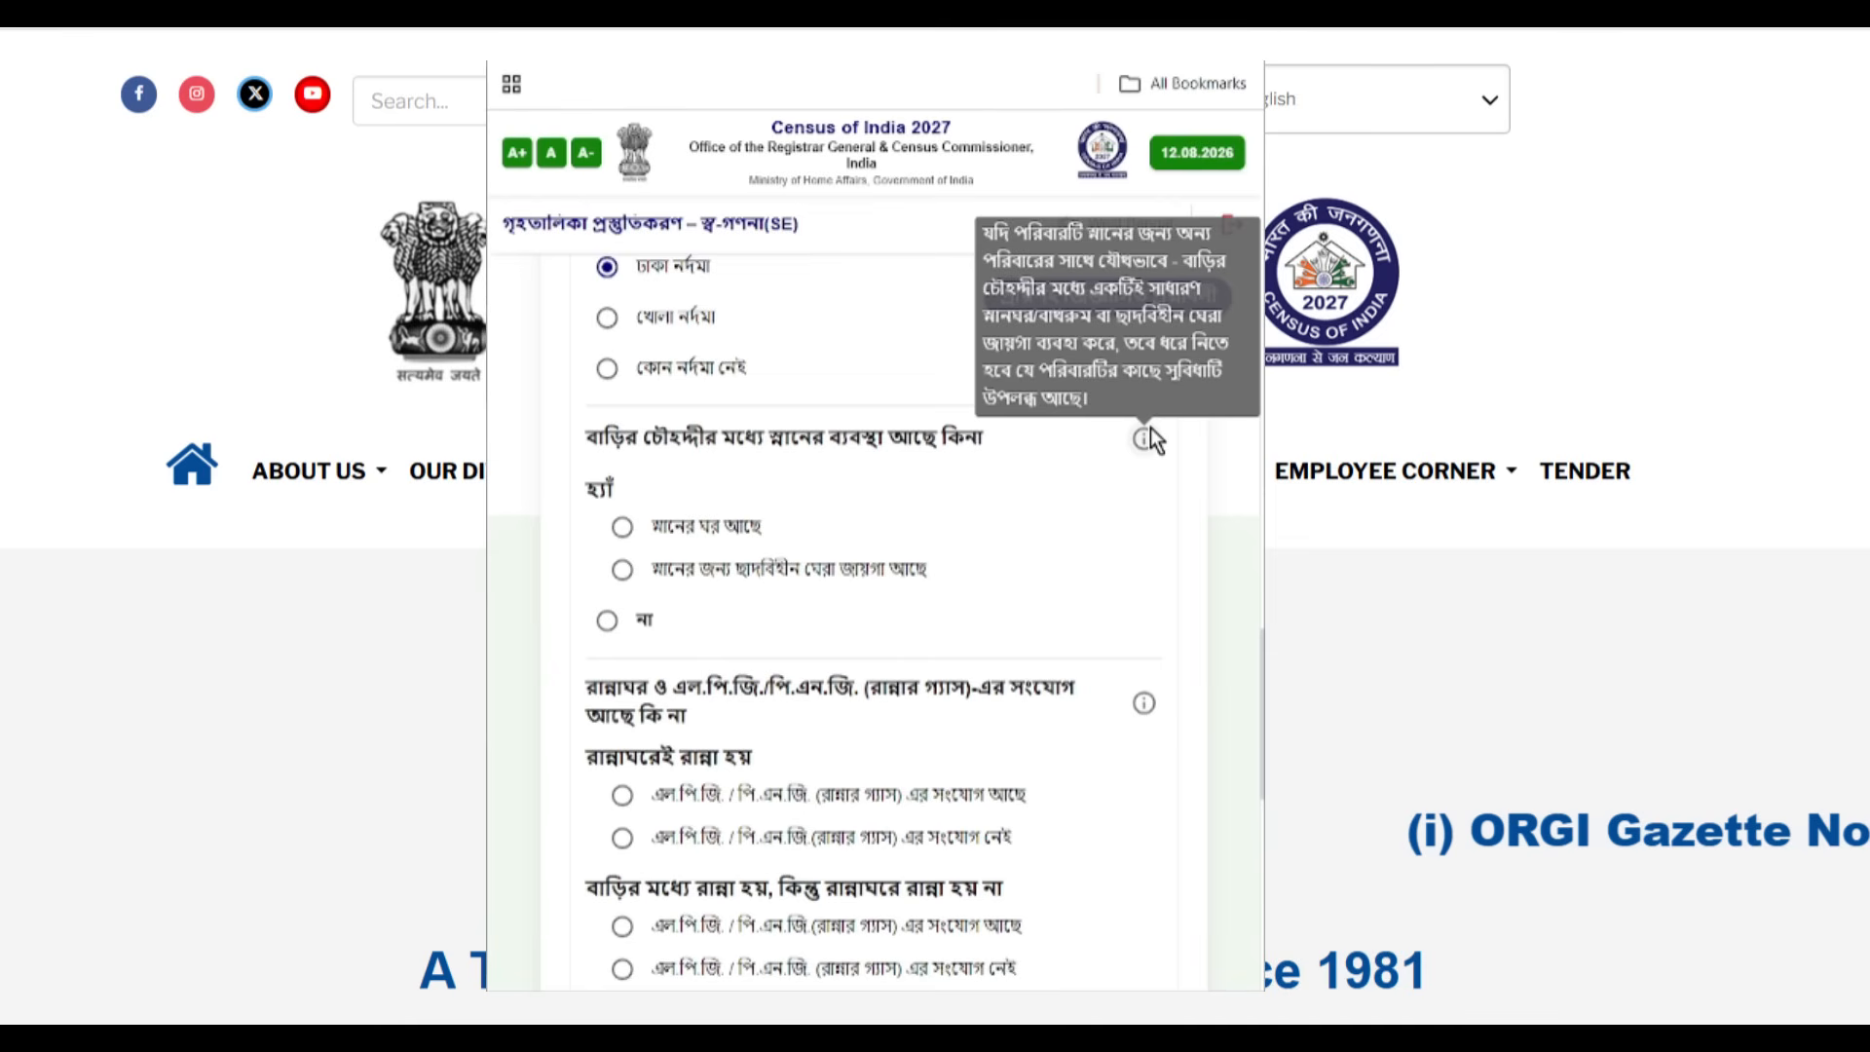
{"action": "left_click", "coordinate": [658, 540]}
{"action": "scroll", "coordinate": [659, 539], "scroll_direction": "down", "scroll_amount": 1}
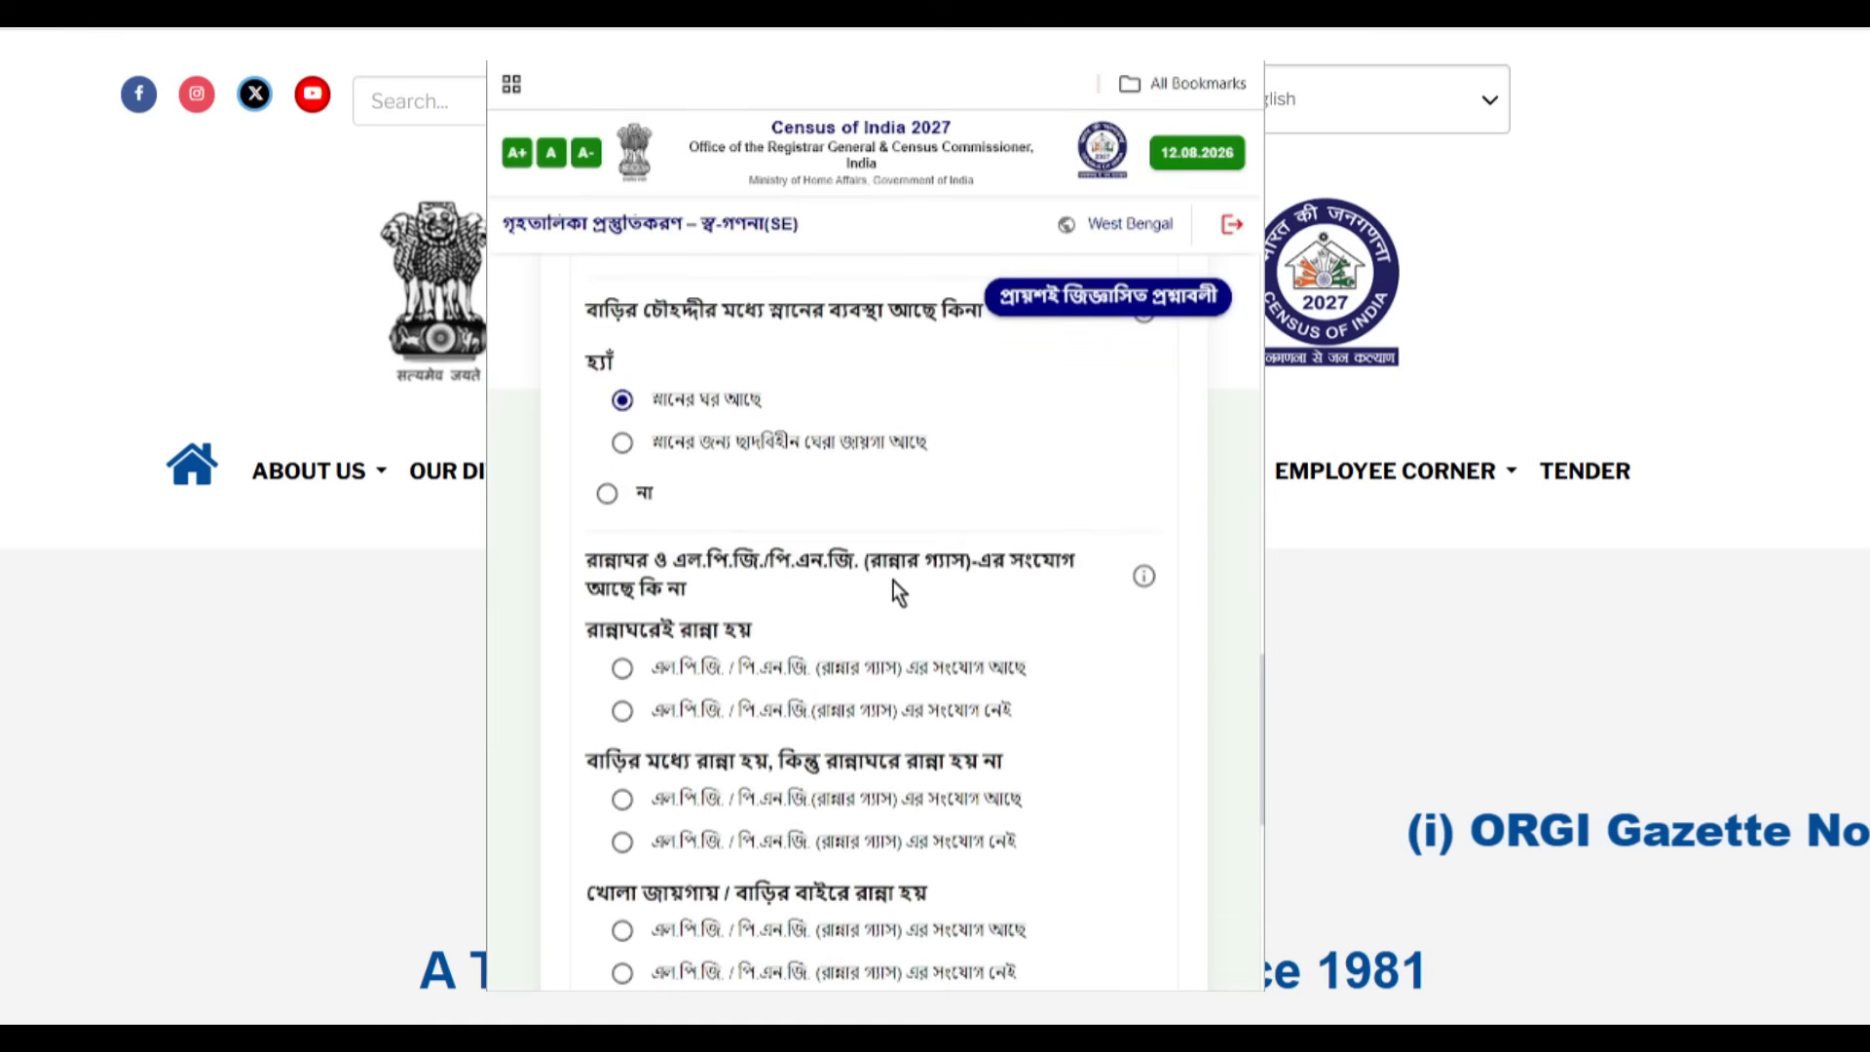
{"action": "scroll", "coordinate": [848, 579], "scroll_direction": "down", "scroll_amount": 1}
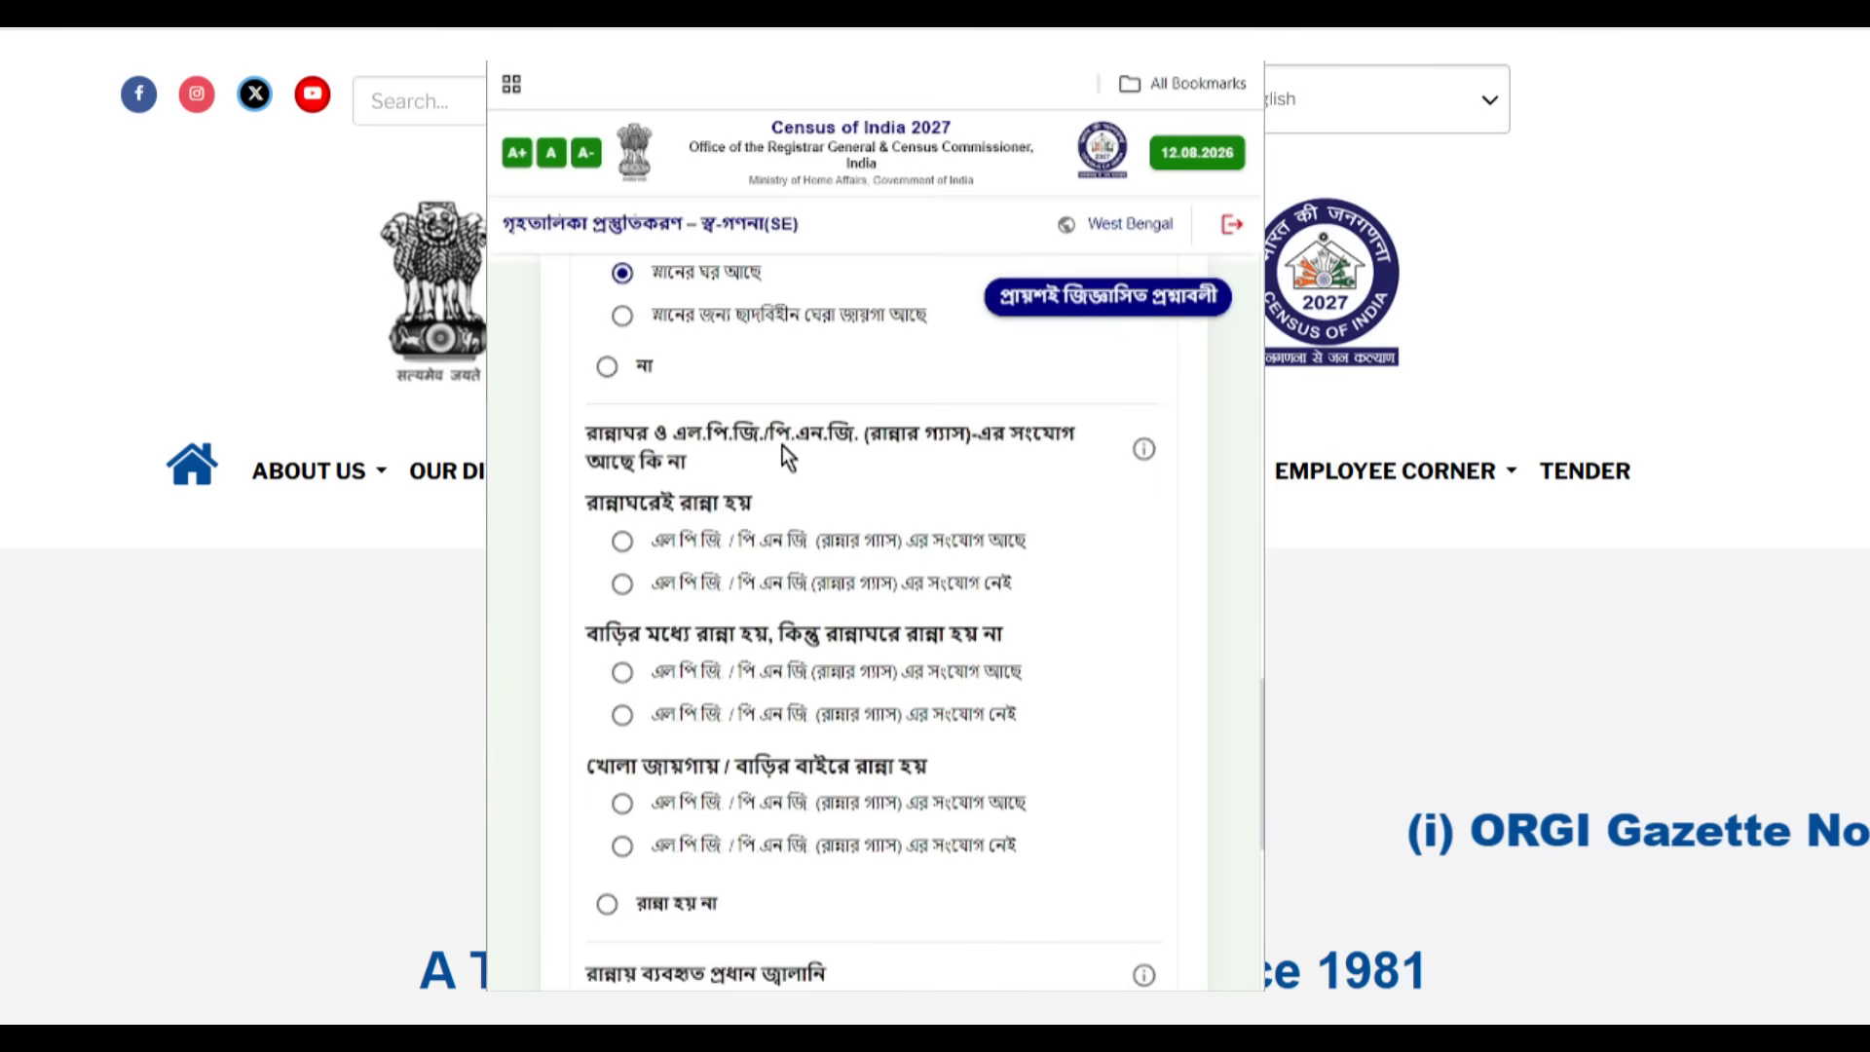
Step: Answer the kitchen-with-LPG-connection question, after briefly trying 'no cooking done'
{"action": "scroll", "coordinate": [989, 472], "scroll_direction": "down", "scroll_amount": 1}
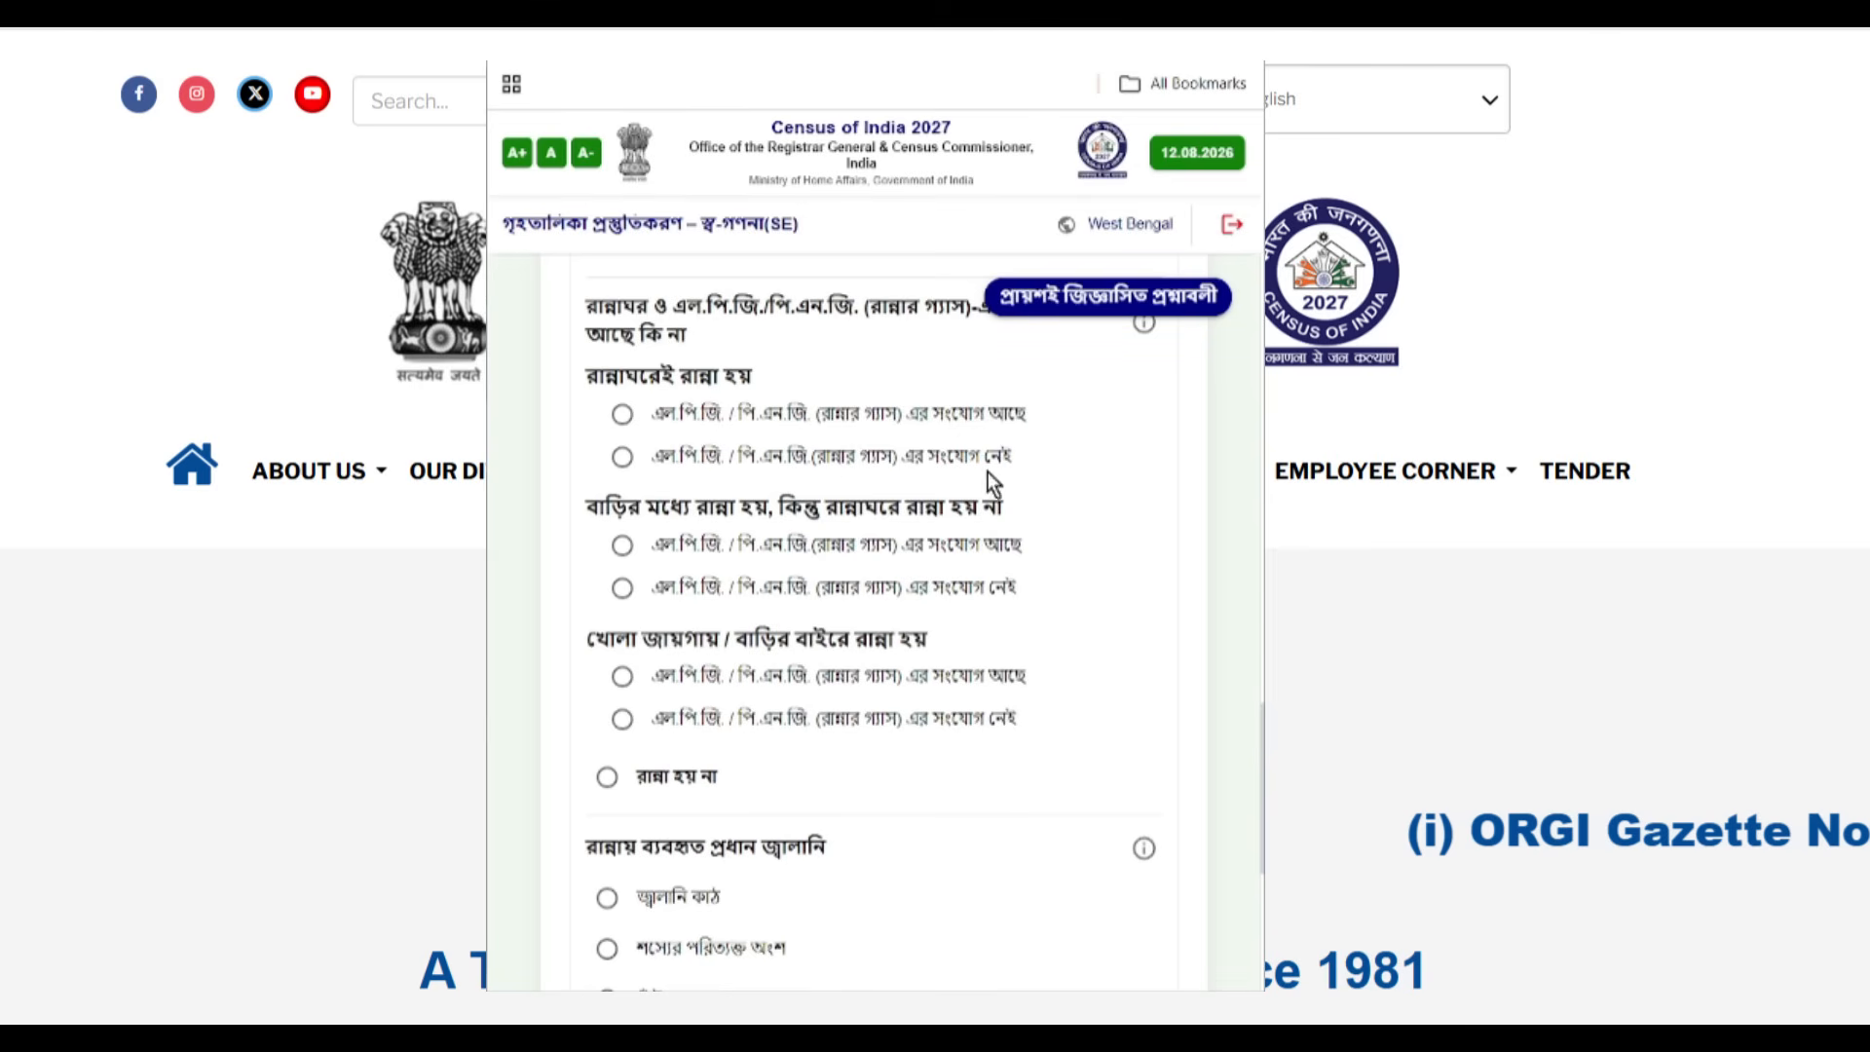
{"action": "left_click", "coordinate": [622, 414]}
{"action": "scroll", "coordinate": [988, 675], "scroll_direction": "down", "scroll_amount": 1}
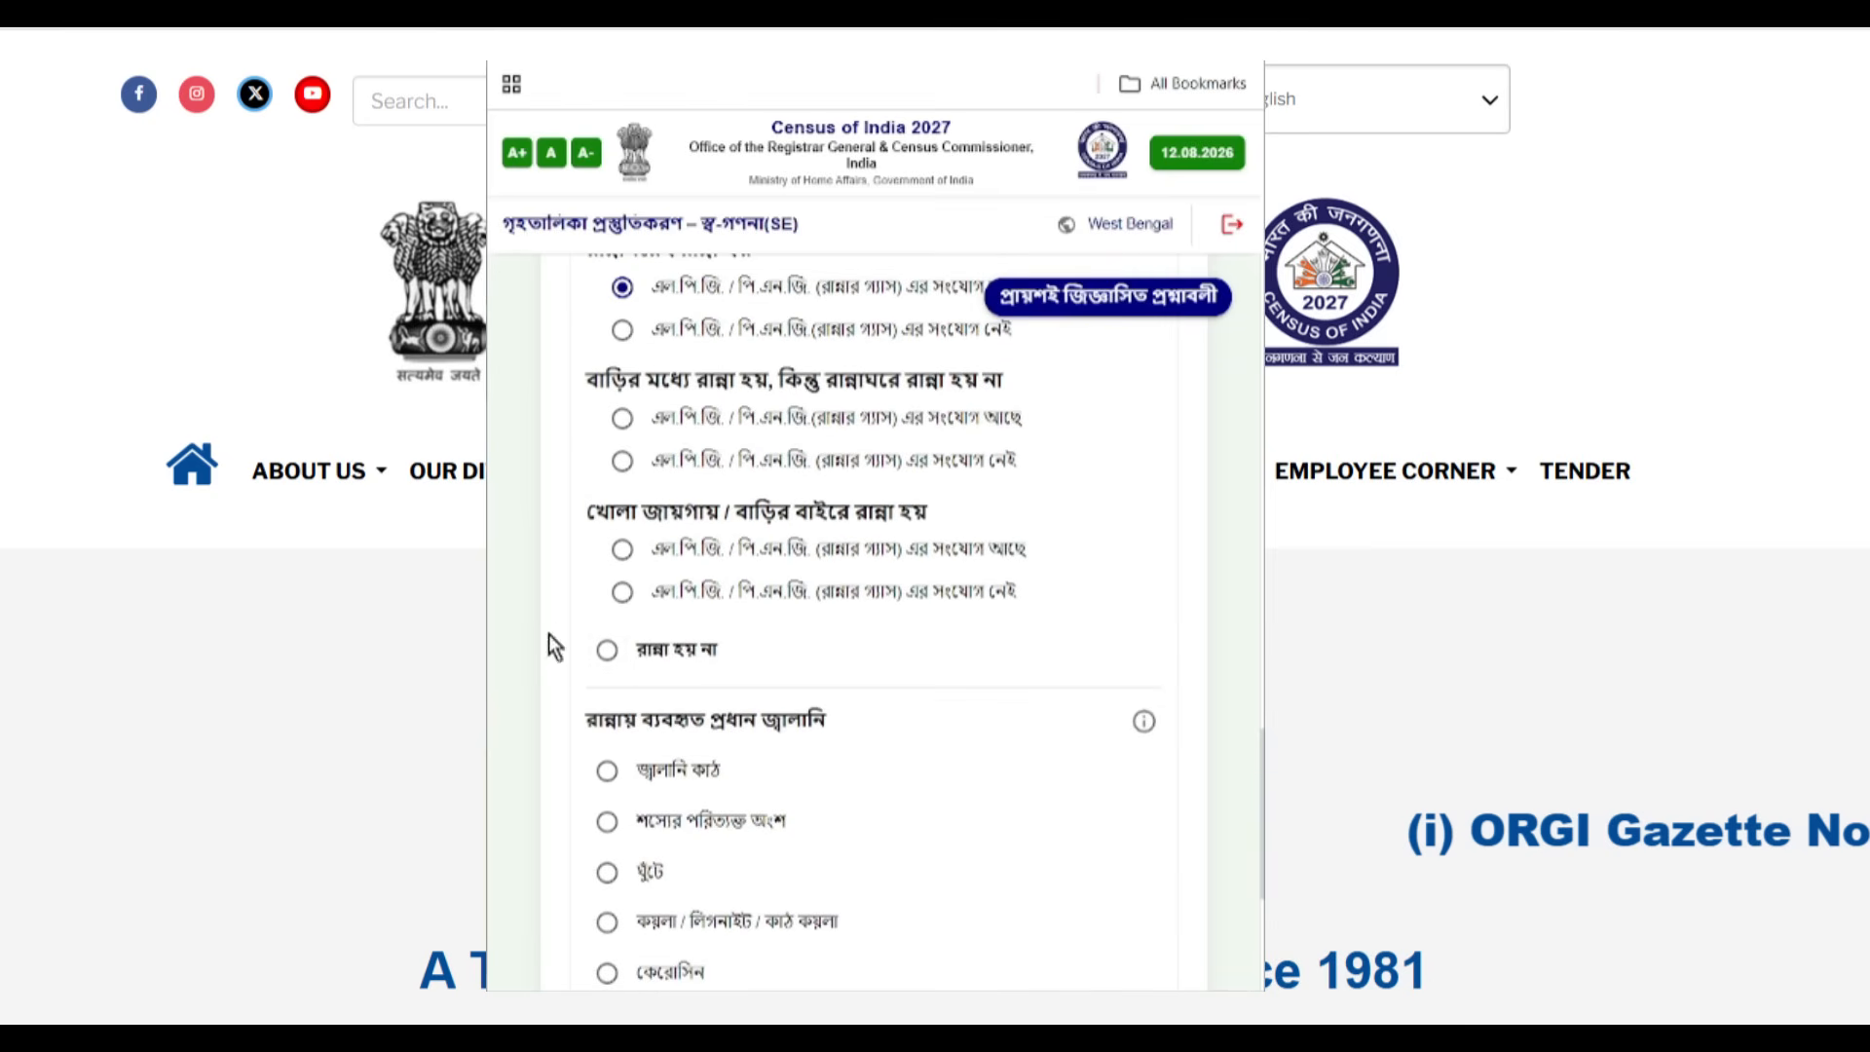
{"action": "left_click", "coordinate": [665, 651]}
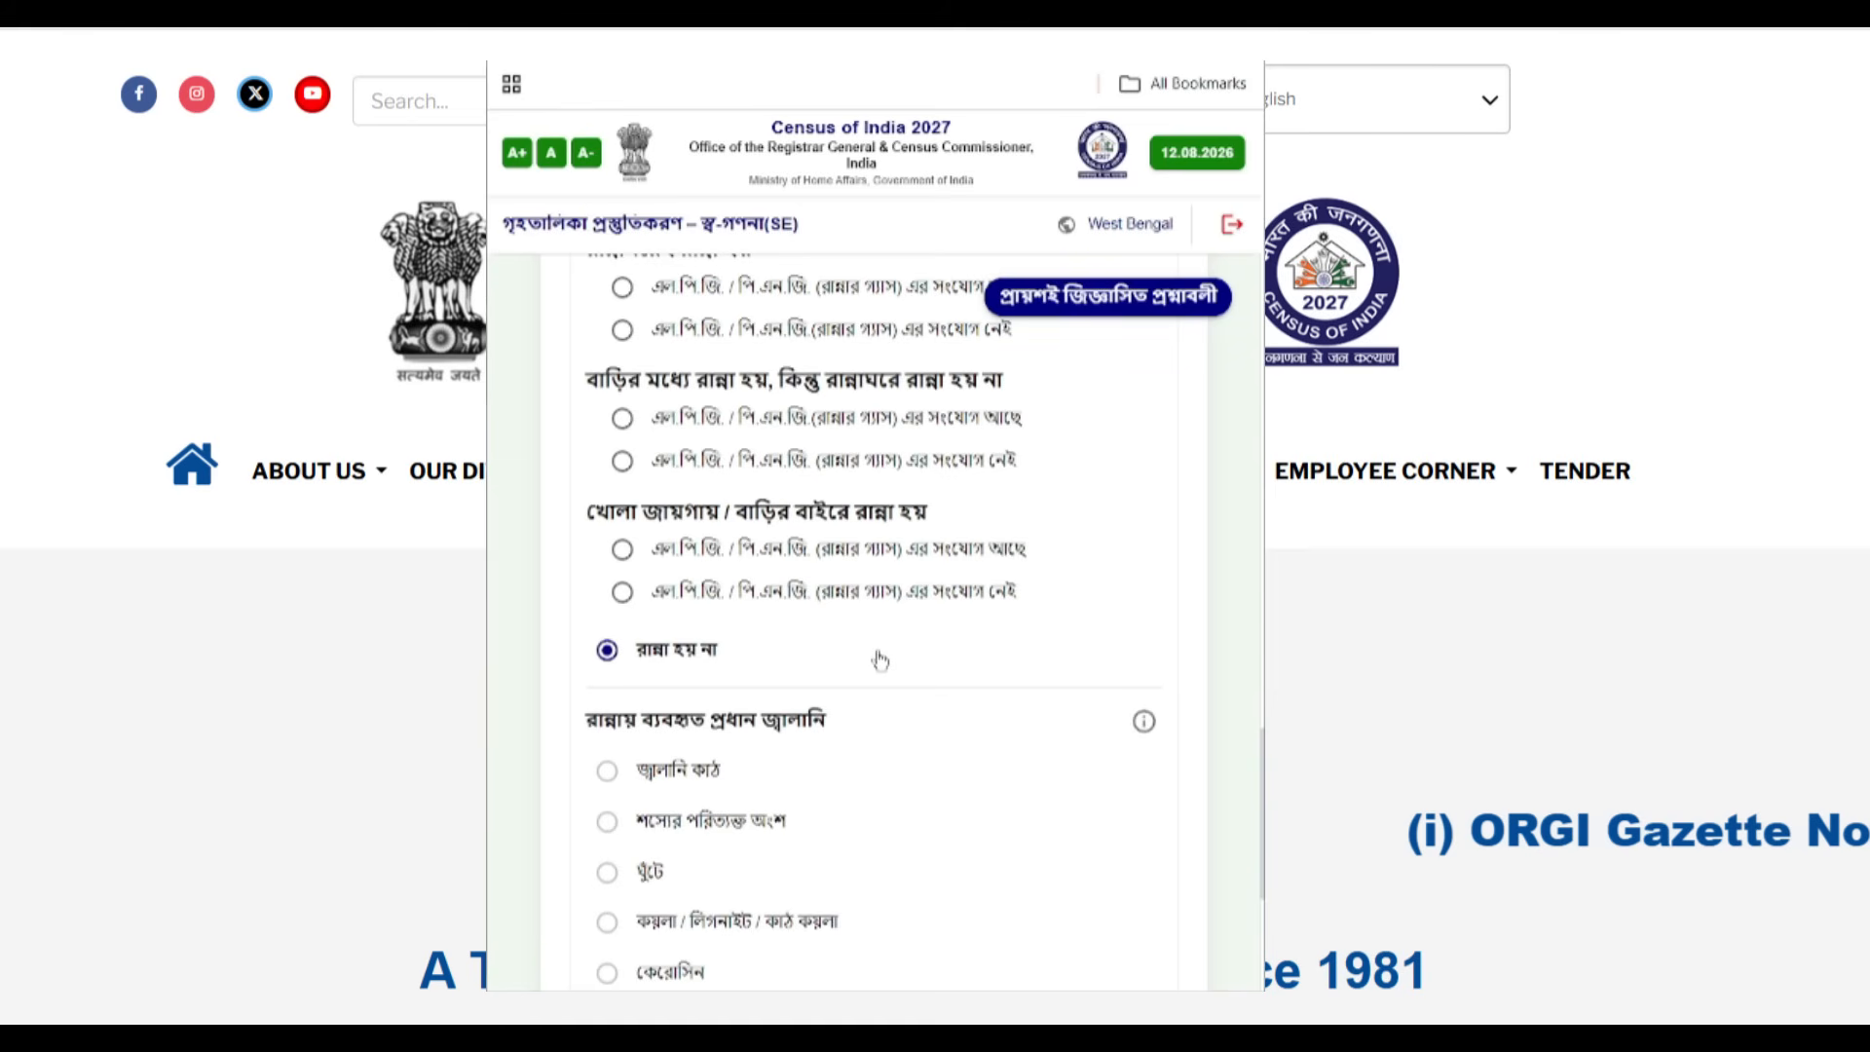
{"action": "scroll", "coordinate": [935, 746], "scroll_direction": "down", "scroll_amount": 1}
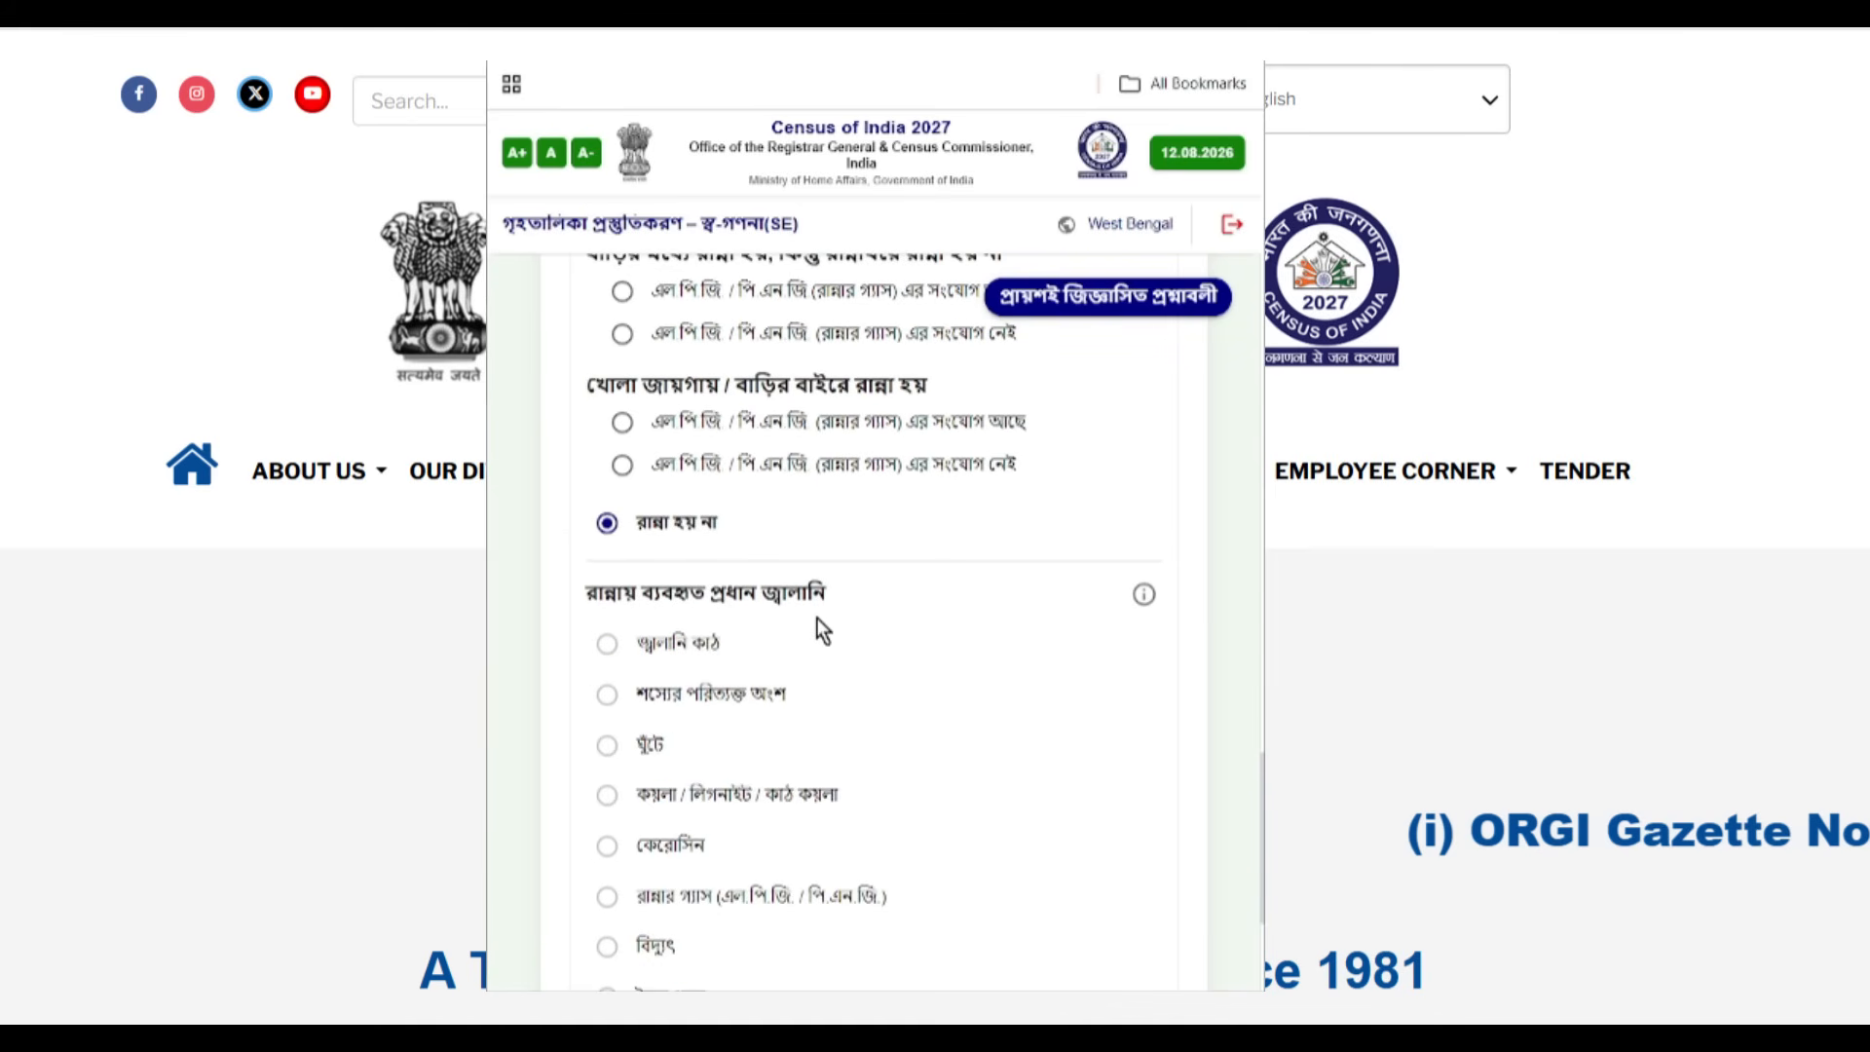
{"action": "scroll", "coordinate": [818, 620], "scroll_direction": "down", "scroll_amount": 1}
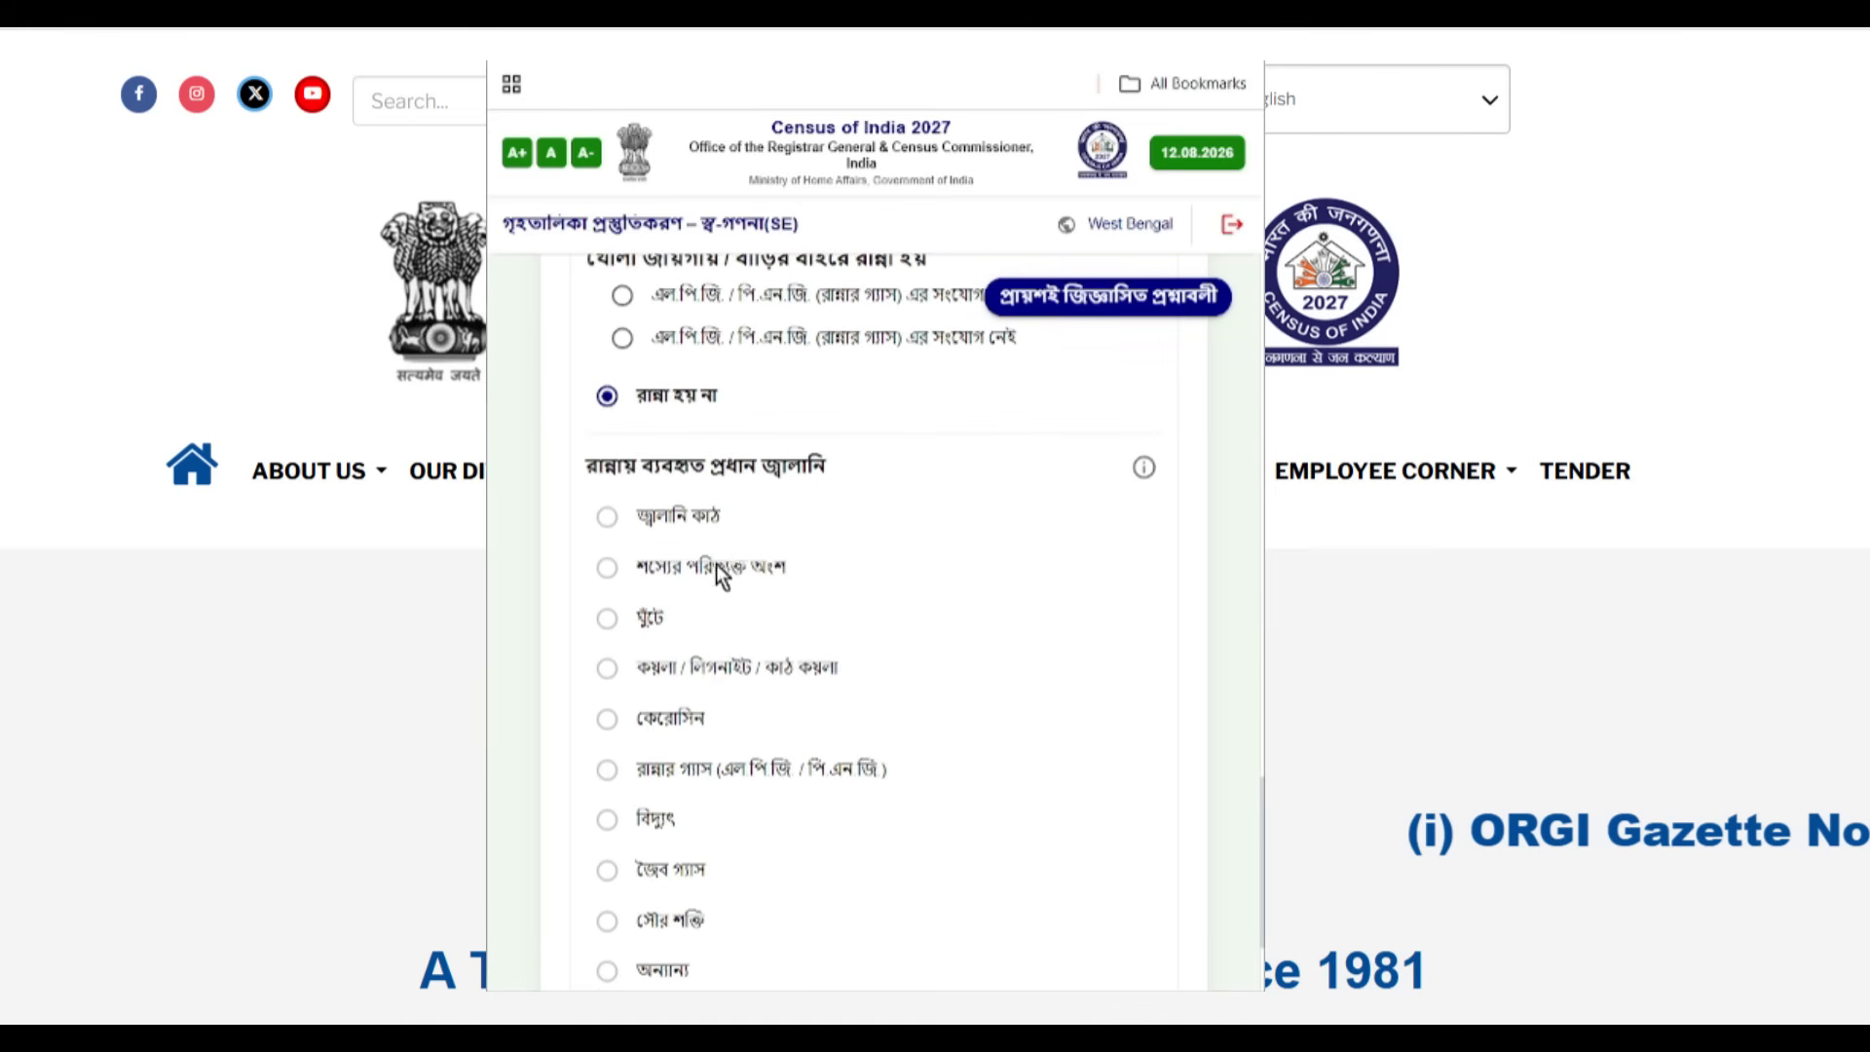
{"action": "scroll", "coordinate": [789, 601], "scroll_direction": "down", "scroll_amount": 1}
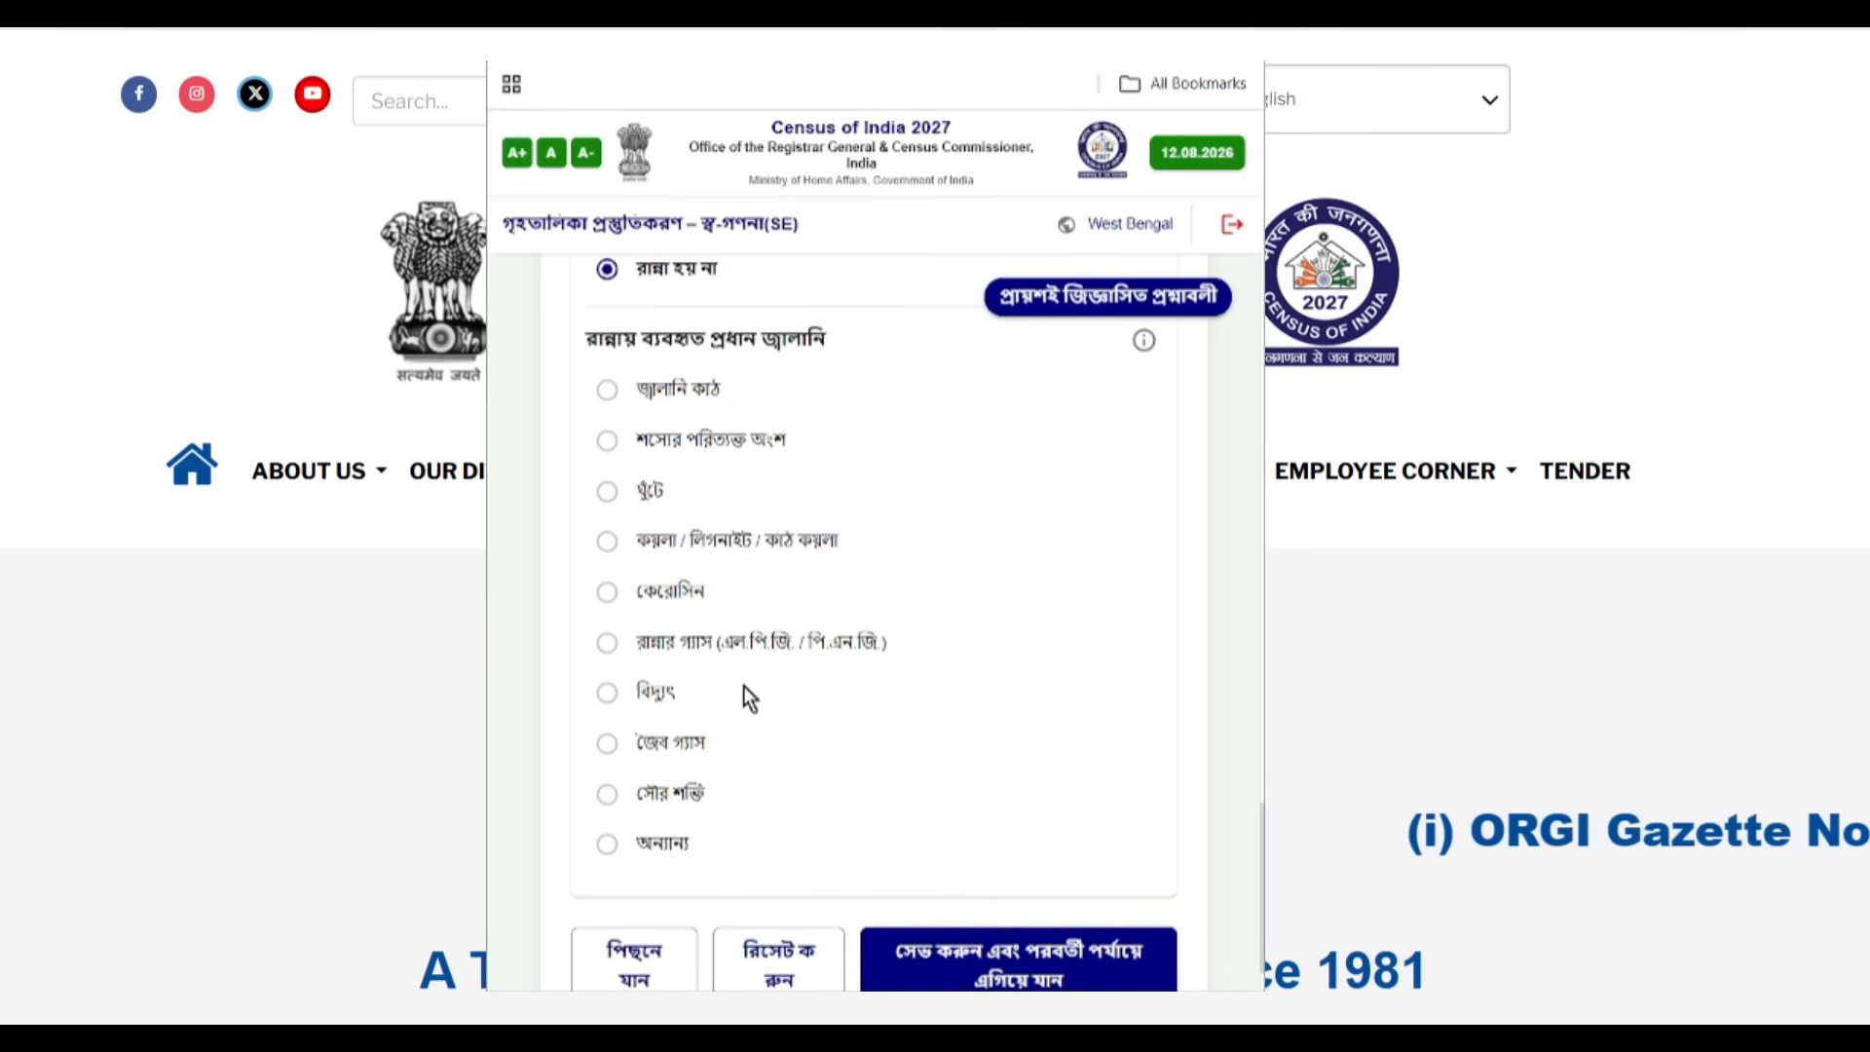
{"action": "scroll", "coordinate": [744, 691], "scroll_direction": "down", "scroll_amount": 1}
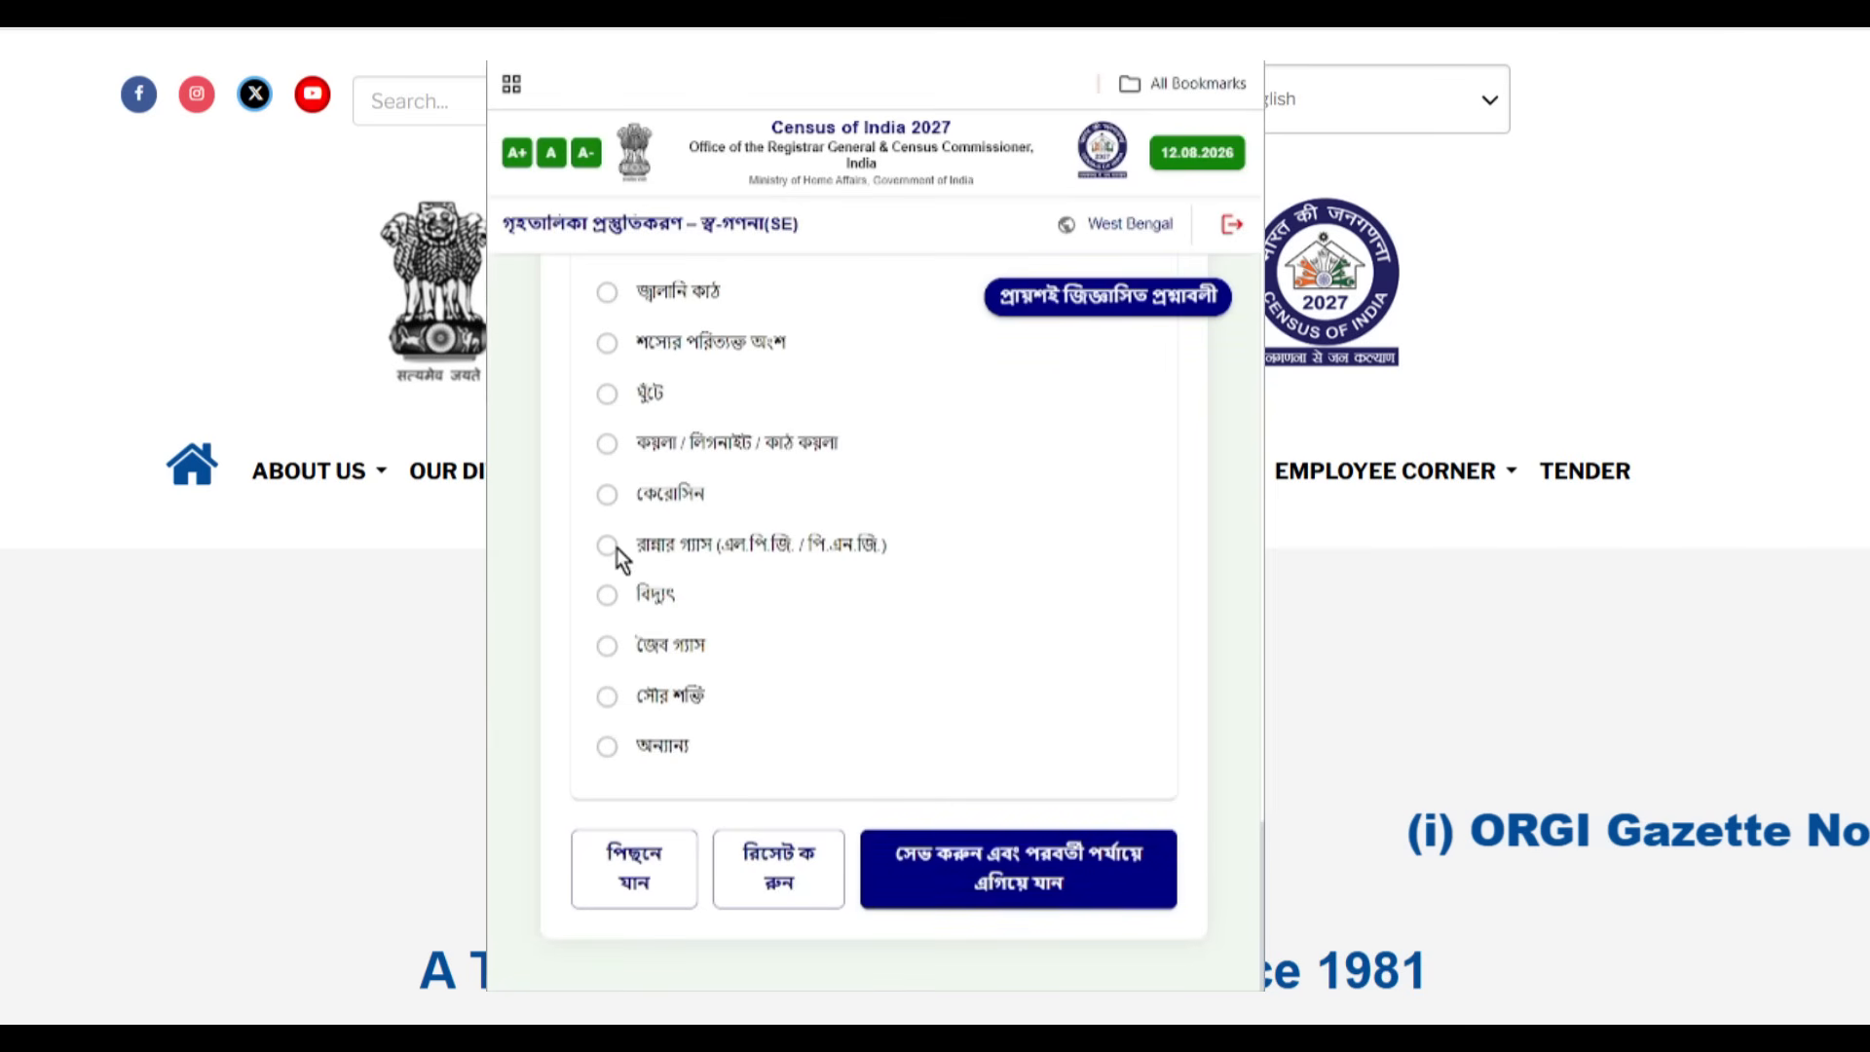
{"action": "scroll", "coordinate": [690, 550], "scroll_direction": "up", "scroll_amount": 3}
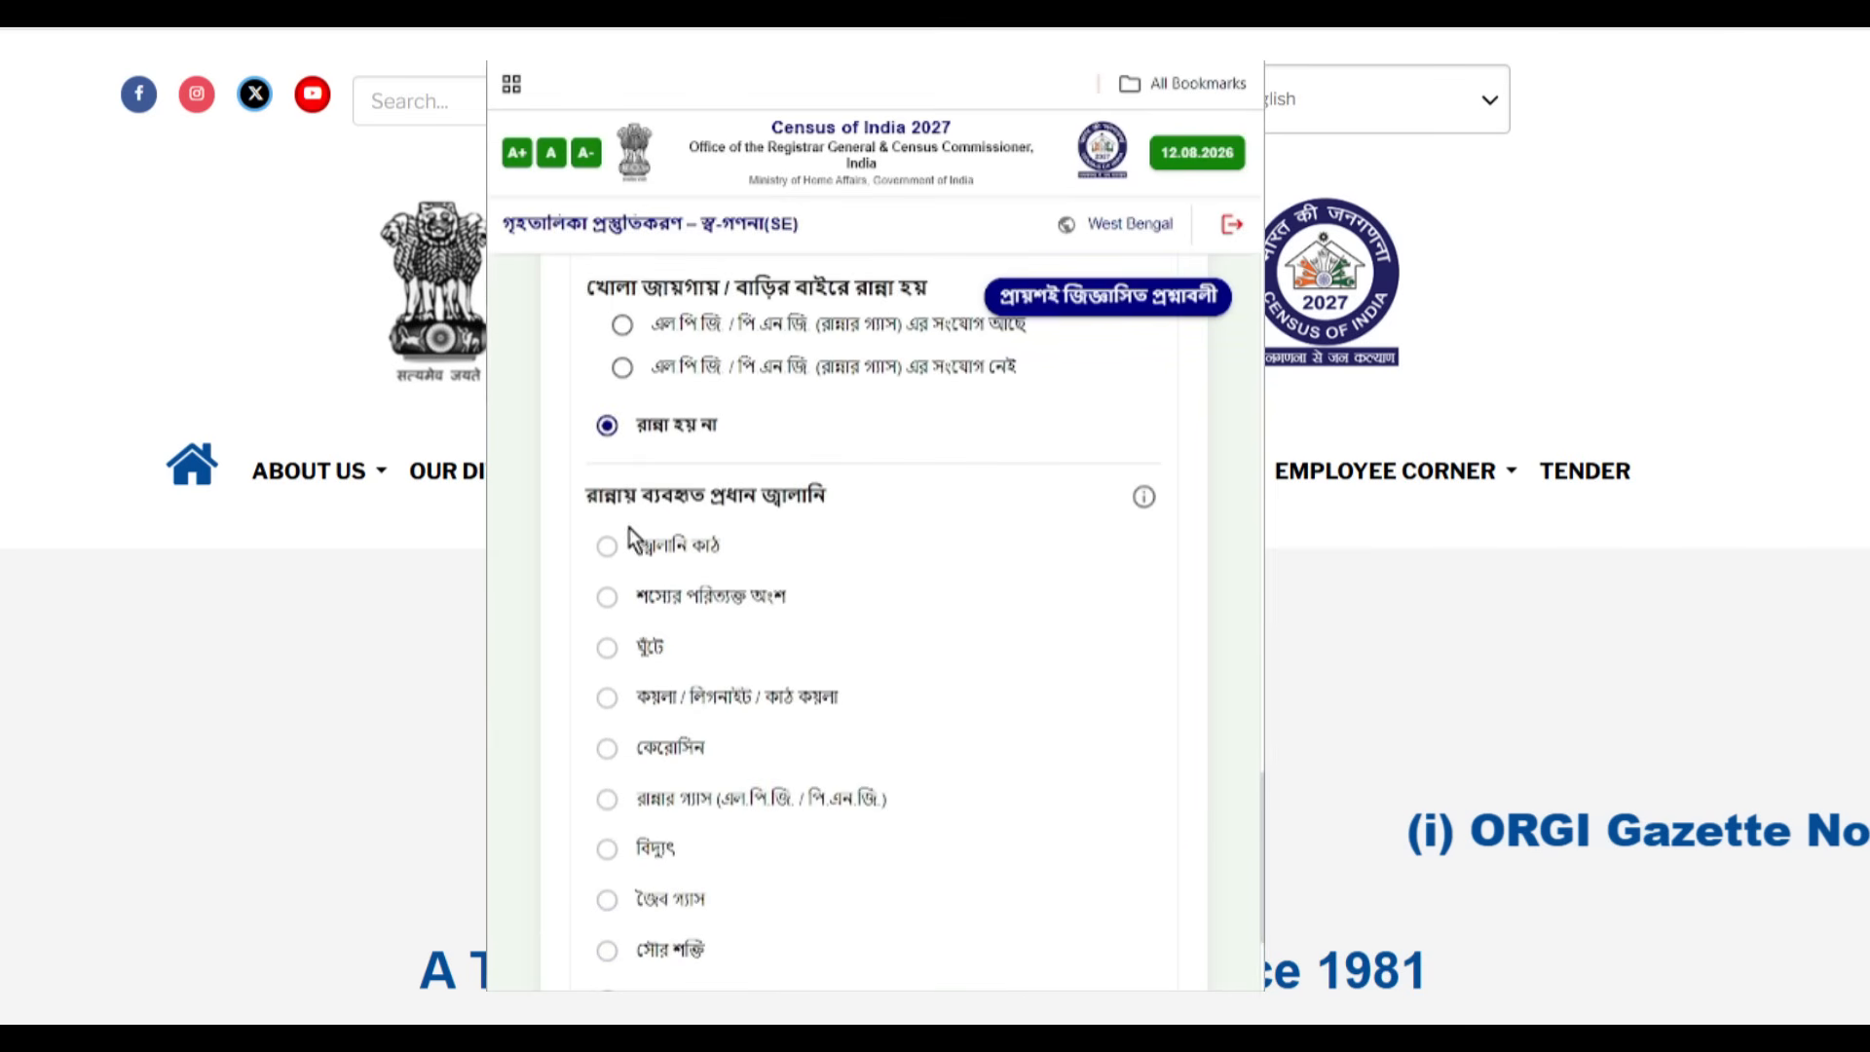
{"action": "scroll", "coordinate": [879, 551], "scroll_direction": "up", "scroll_amount": 7}
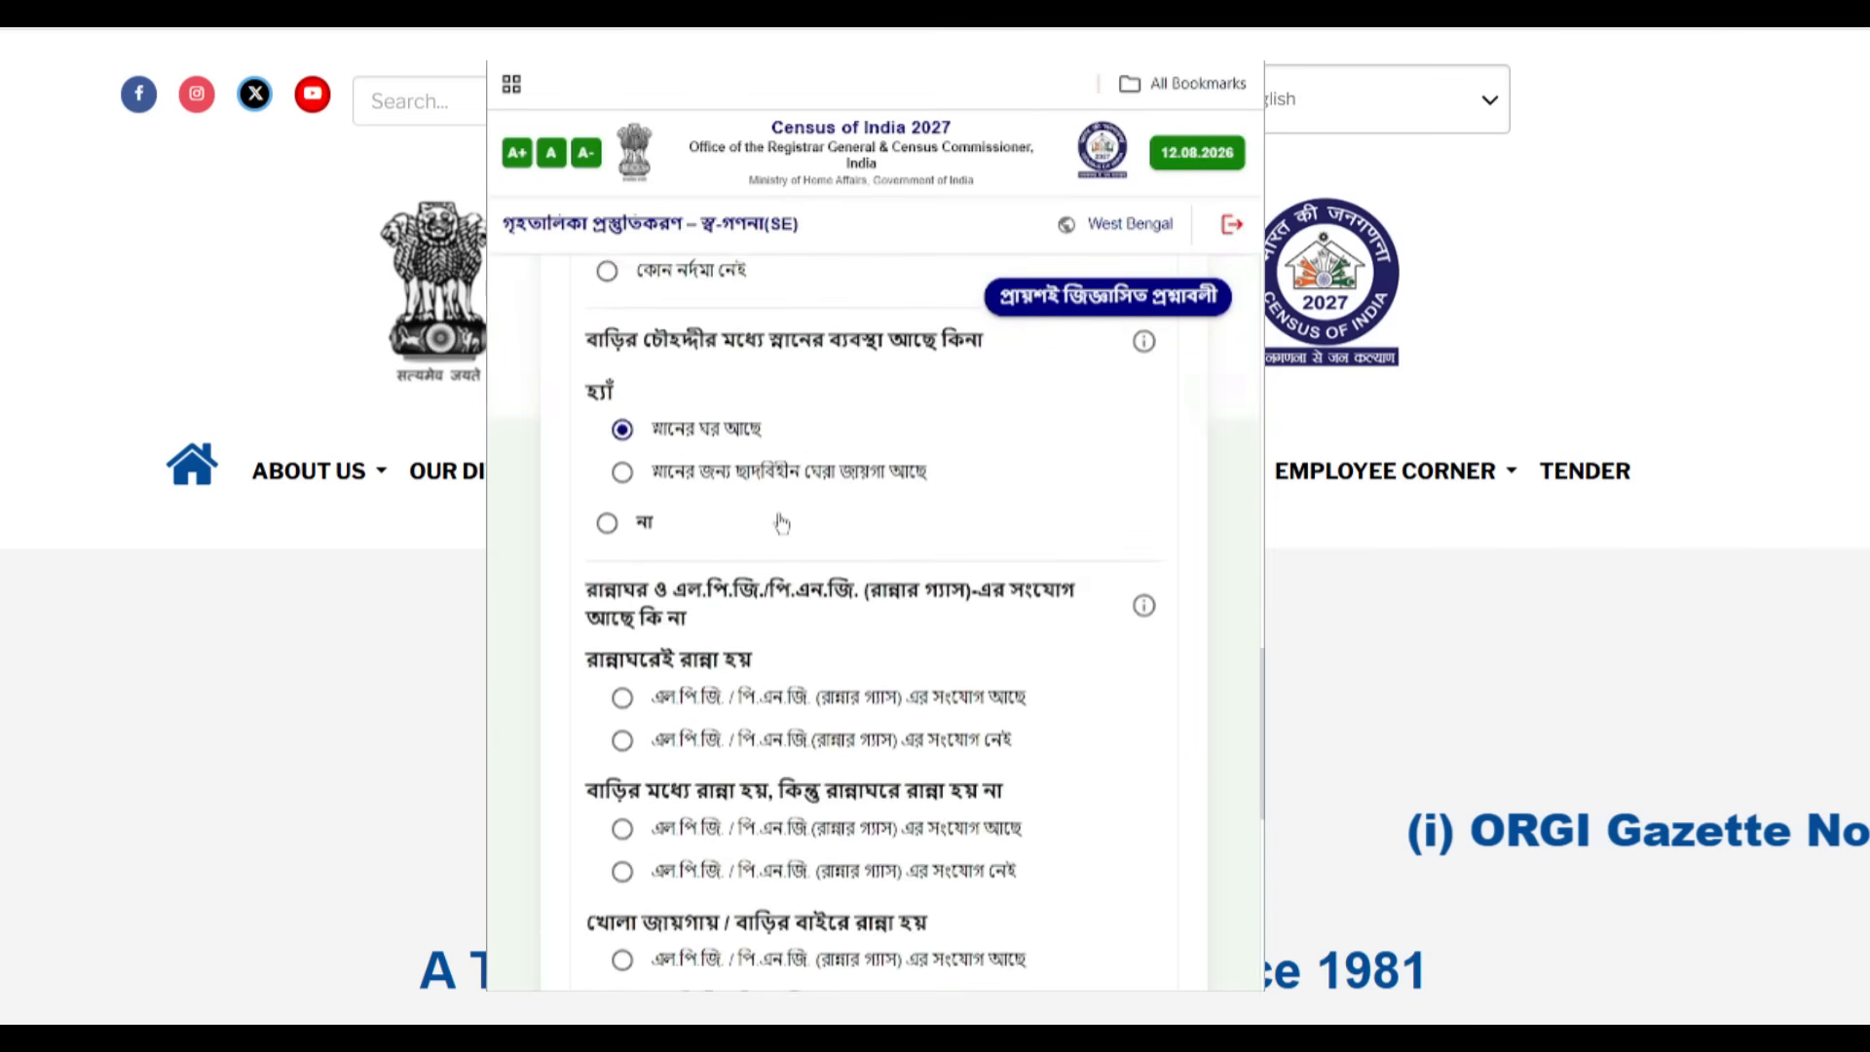
{"action": "scroll", "coordinate": [686, 653], "scroll_direction": "down", "scroll_amount": 6}
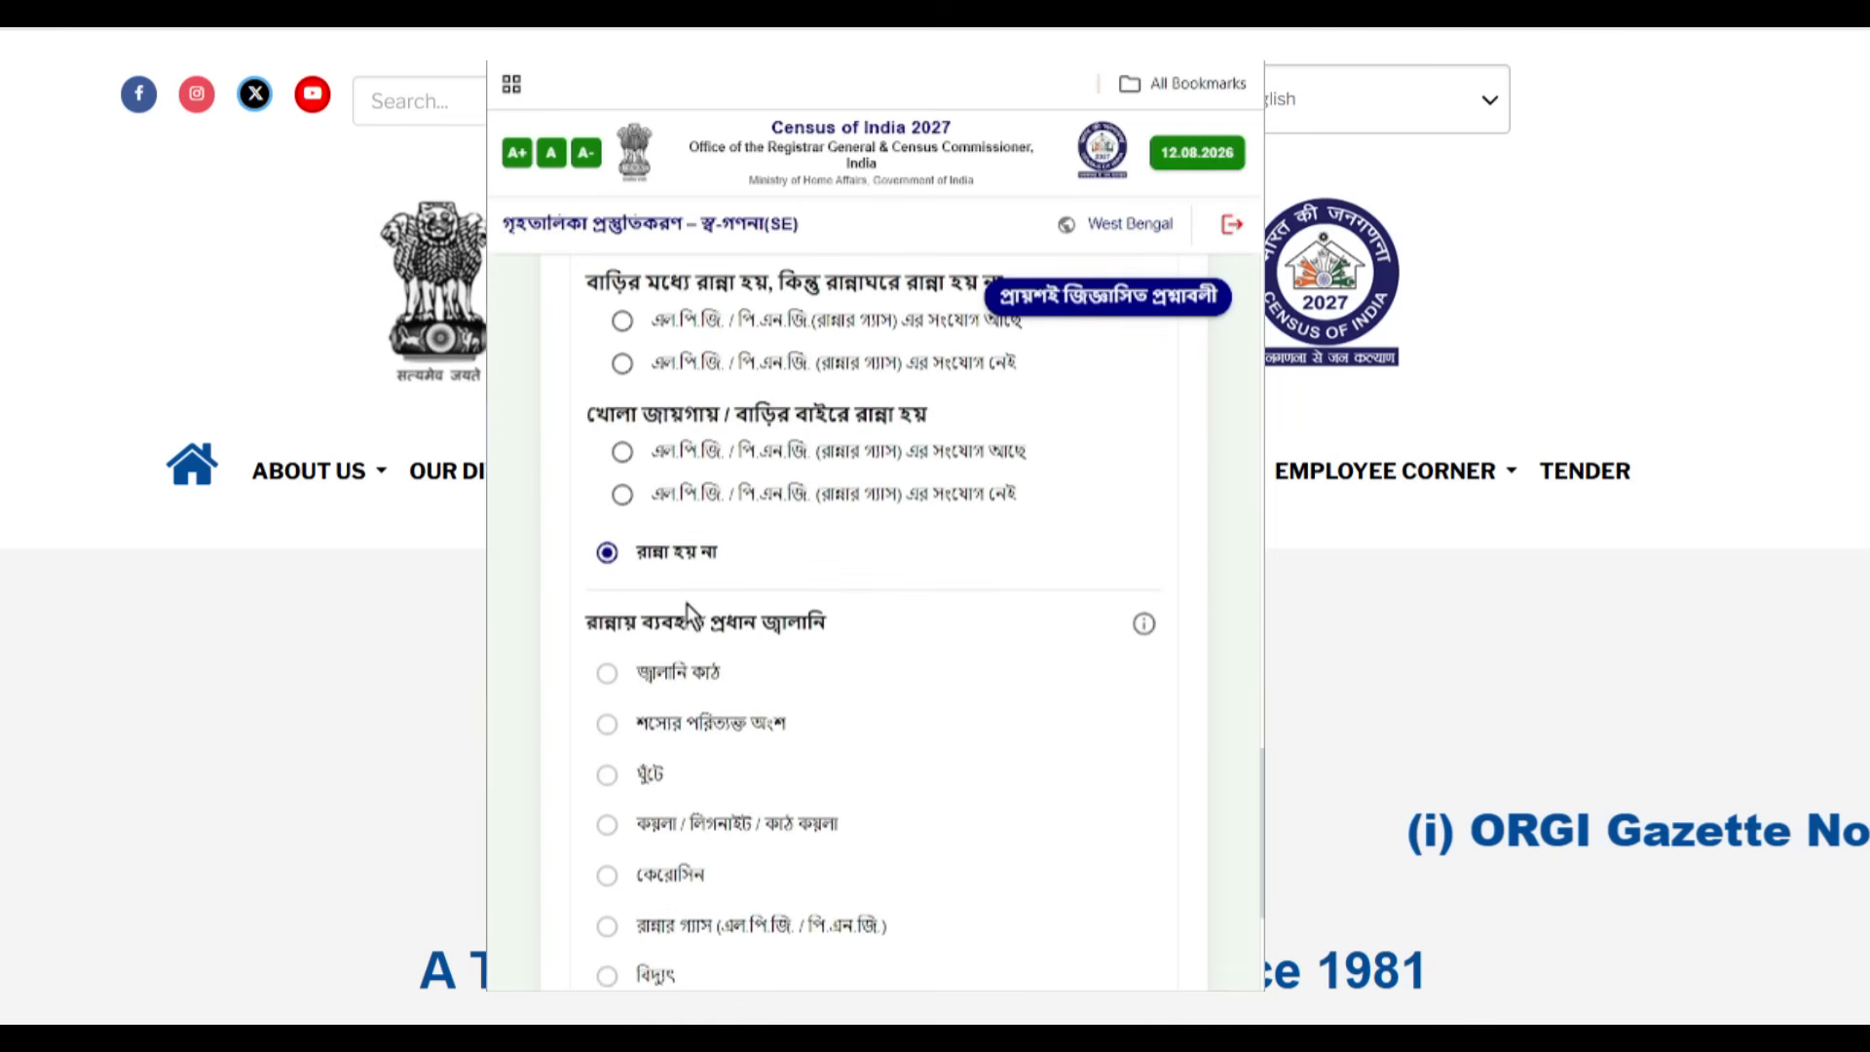
{"action": "scroll", "coordinate": [686, 604], "scroll_direction": "up", "scroll_amount": 2}
{"action": "scroll", "coordinate": [662, 546], "scroll_direction": "up", "scroll_amount": 2}
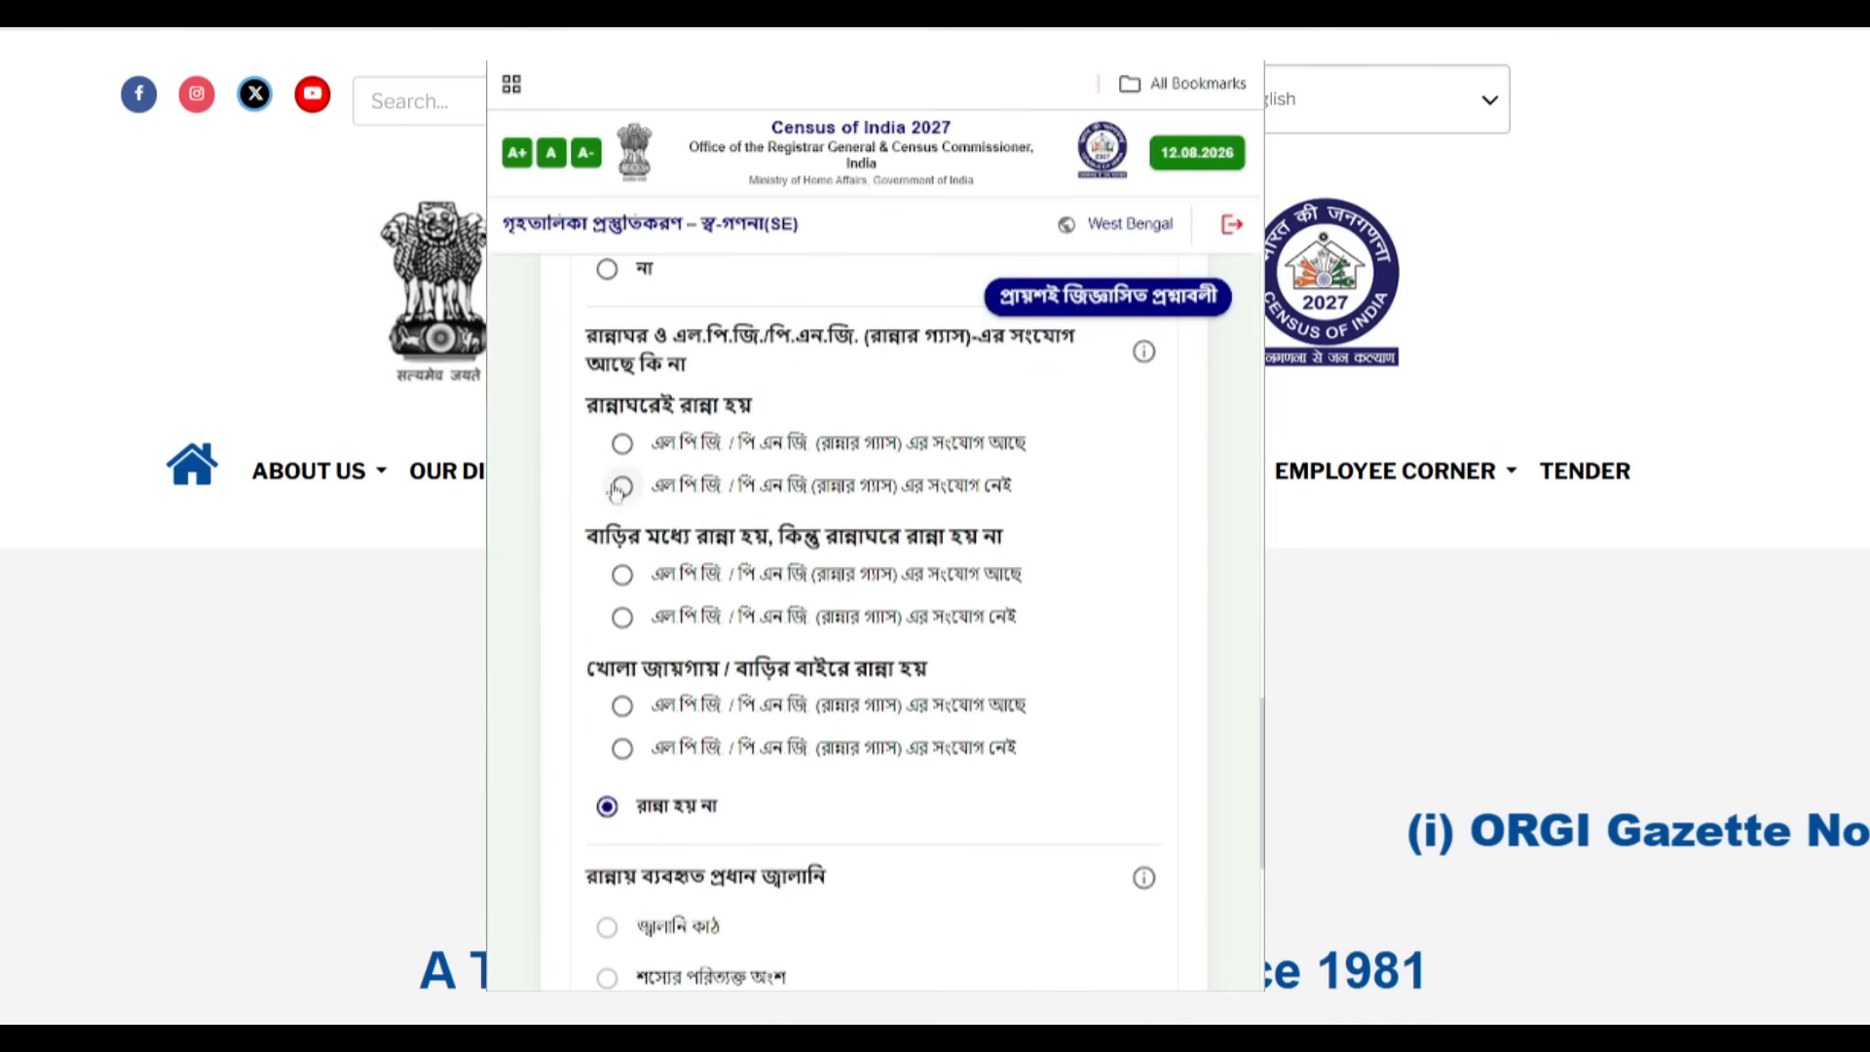
{"action": "left_click", "coordinate": [621, 443]}
Step: Set LPG/PNG cooking gas (রান্নার গ্যাস) as the main cooking fuel
{"action": "scroll", "coordinate": [977, 785], "scroll_direction": "down", "scroll_amount": 6}
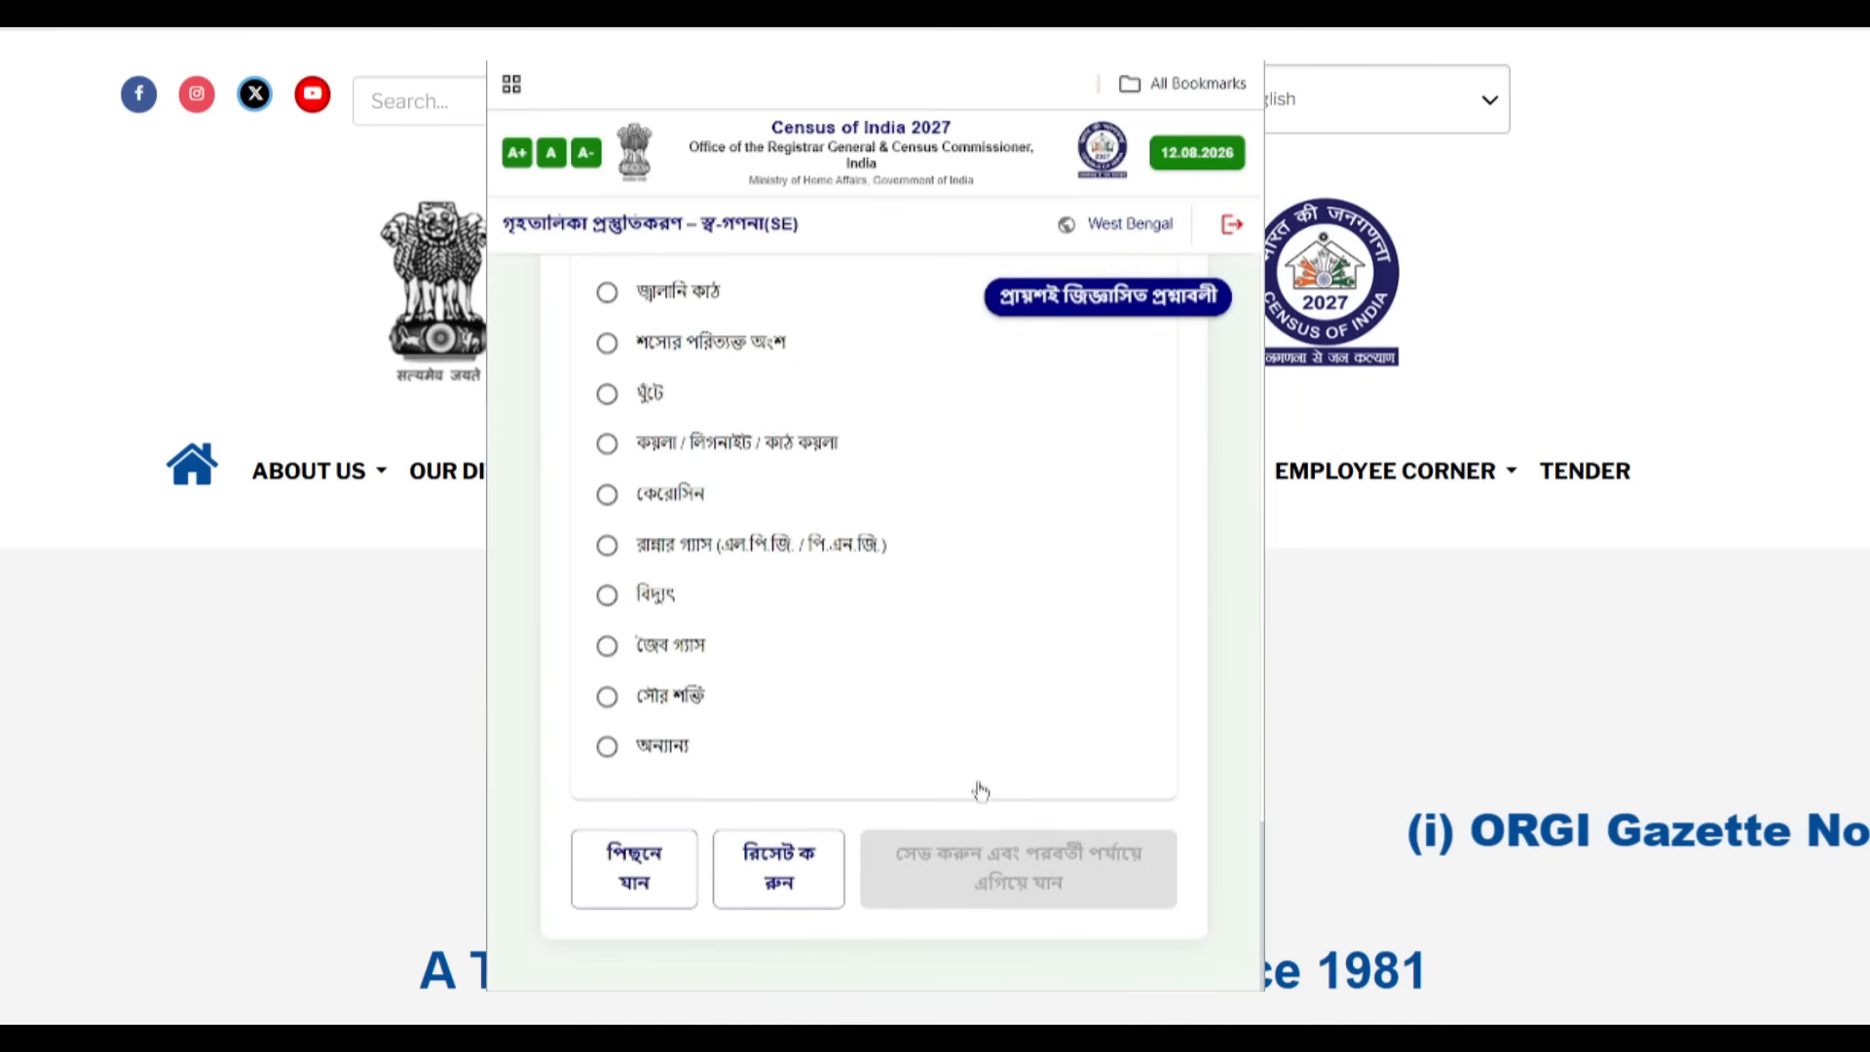
{"action": "scroll", "coordinate": [885, 725], "scroll_direction": "up", "scroll_amount": 4}
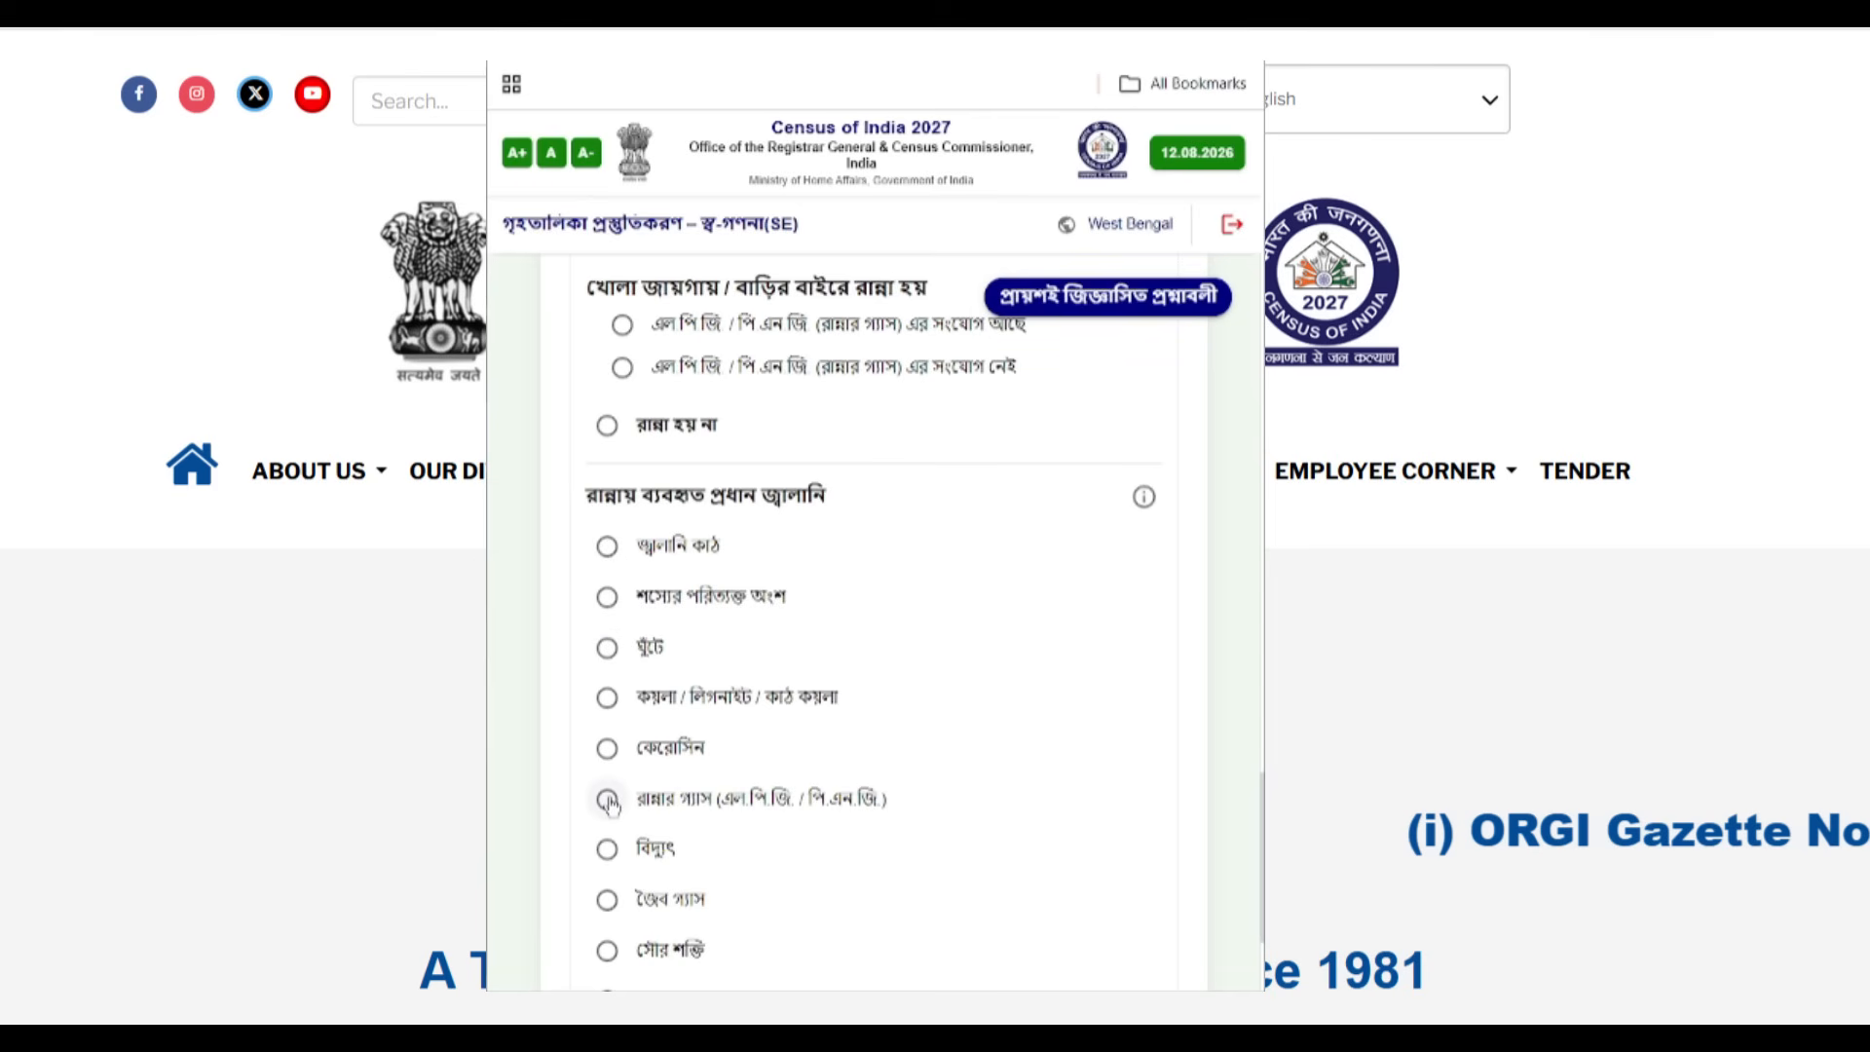
{"action": "left_click", "coordinate": [608, 800]}
{"action": "scroll", "coordinate": [993, 808], "scroll_direction": "down", "scroll_amount": 4}
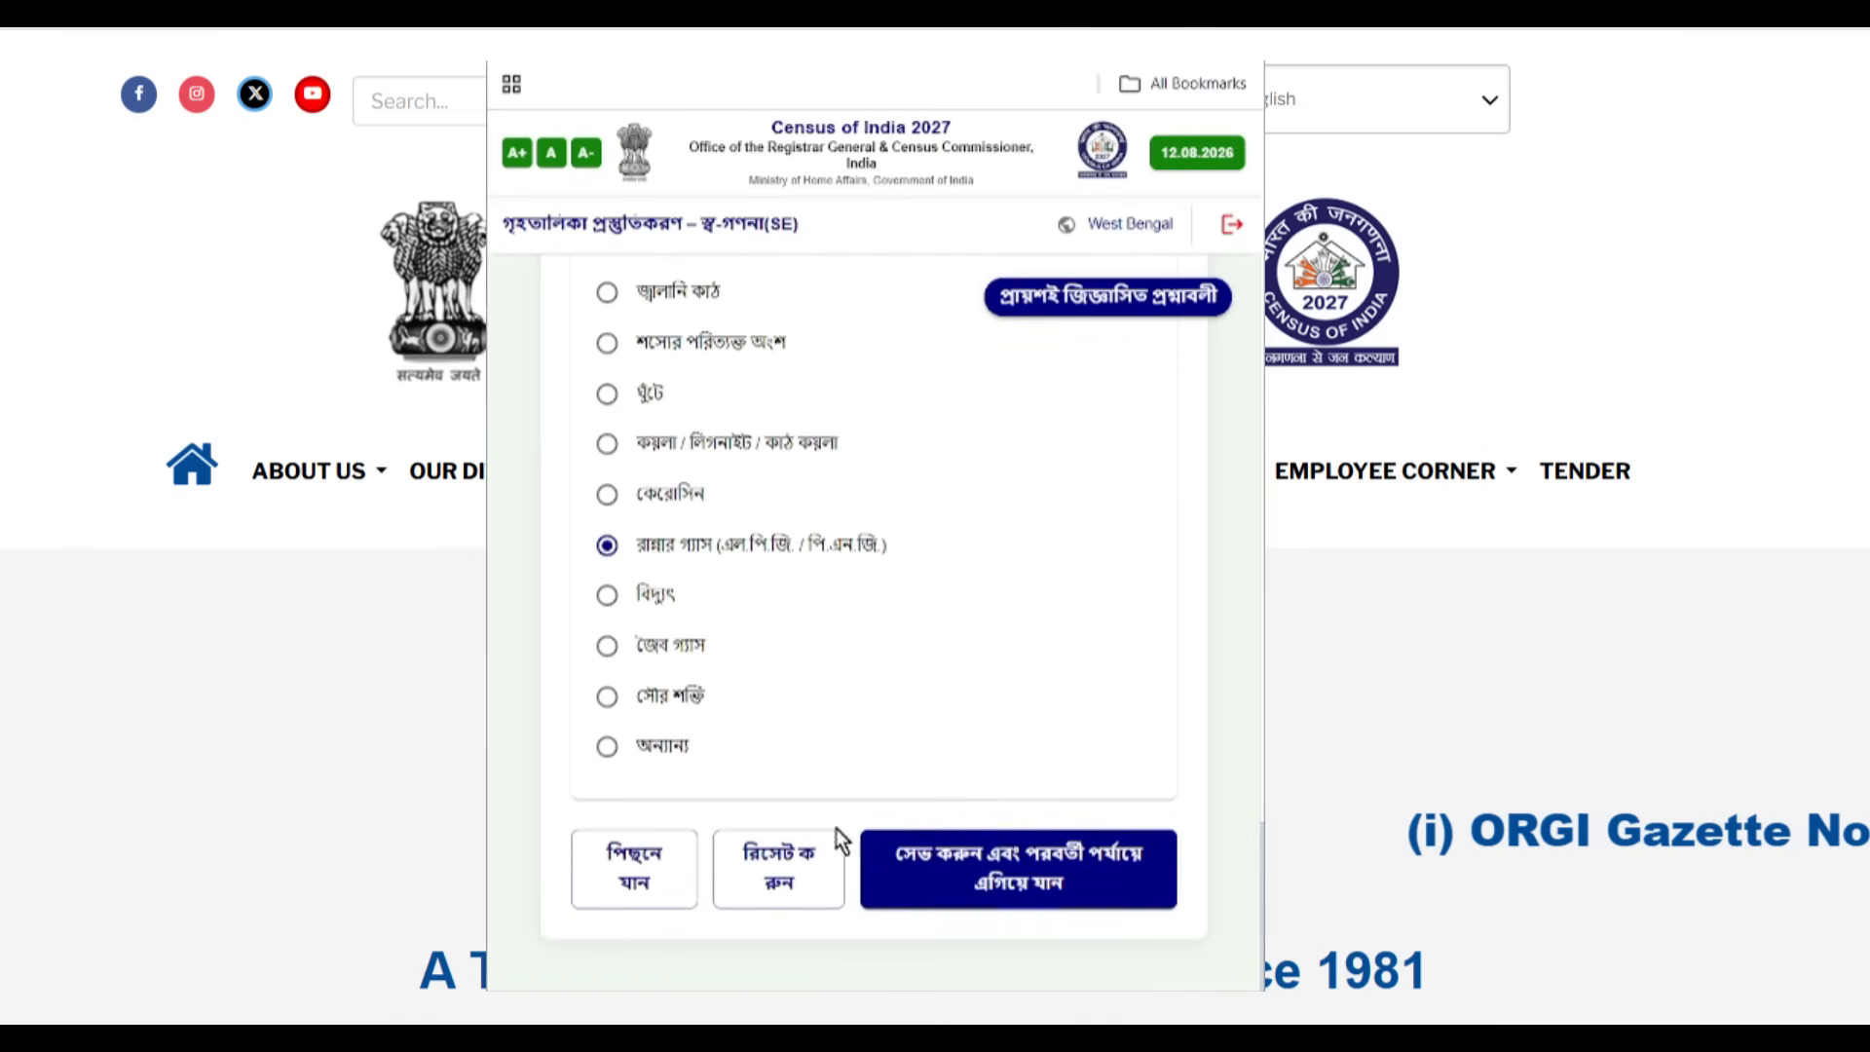
Step: Save the amenities page and confirm moving on to the next page
{"action": "left_click", "coordinate": [974, 870]}
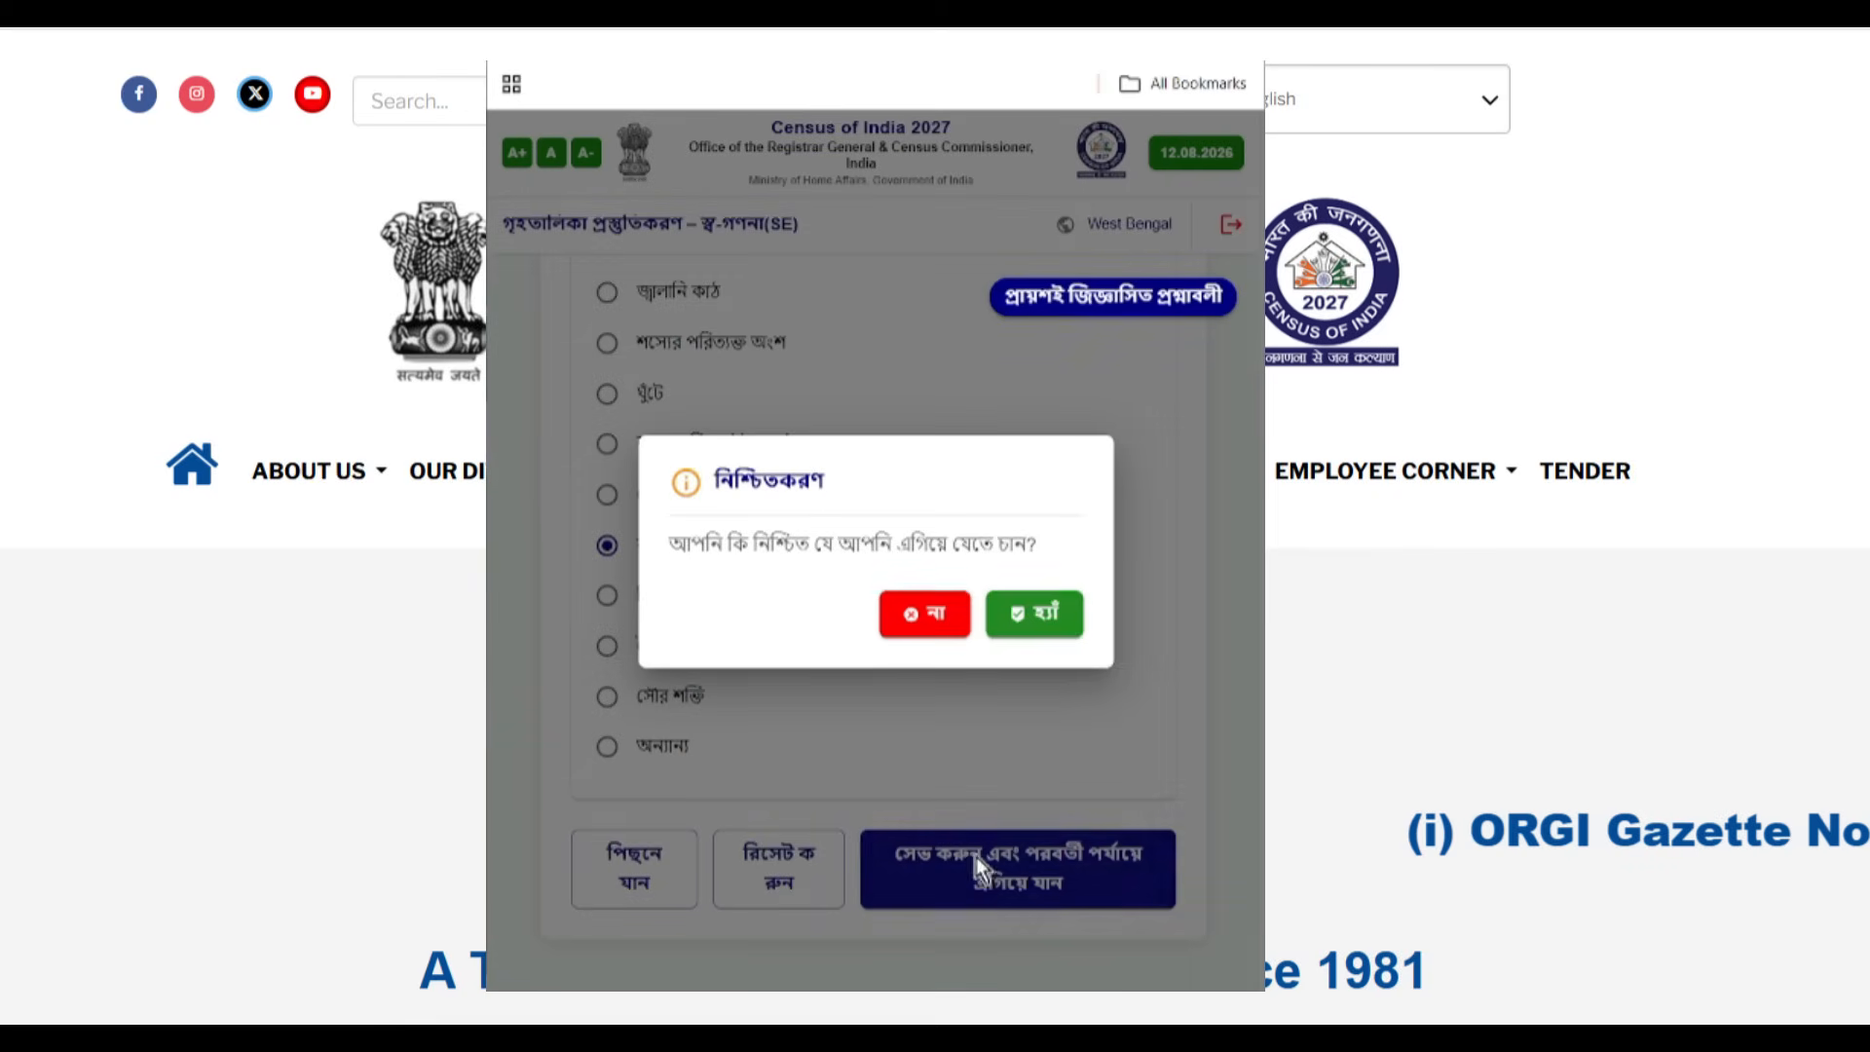
{"action": "left_click", "coordinate": [1031, 623]}
{"action": "scroll", "coordinate": [910, 741], "scroll_direction": "down", "scroll_amount": 3}
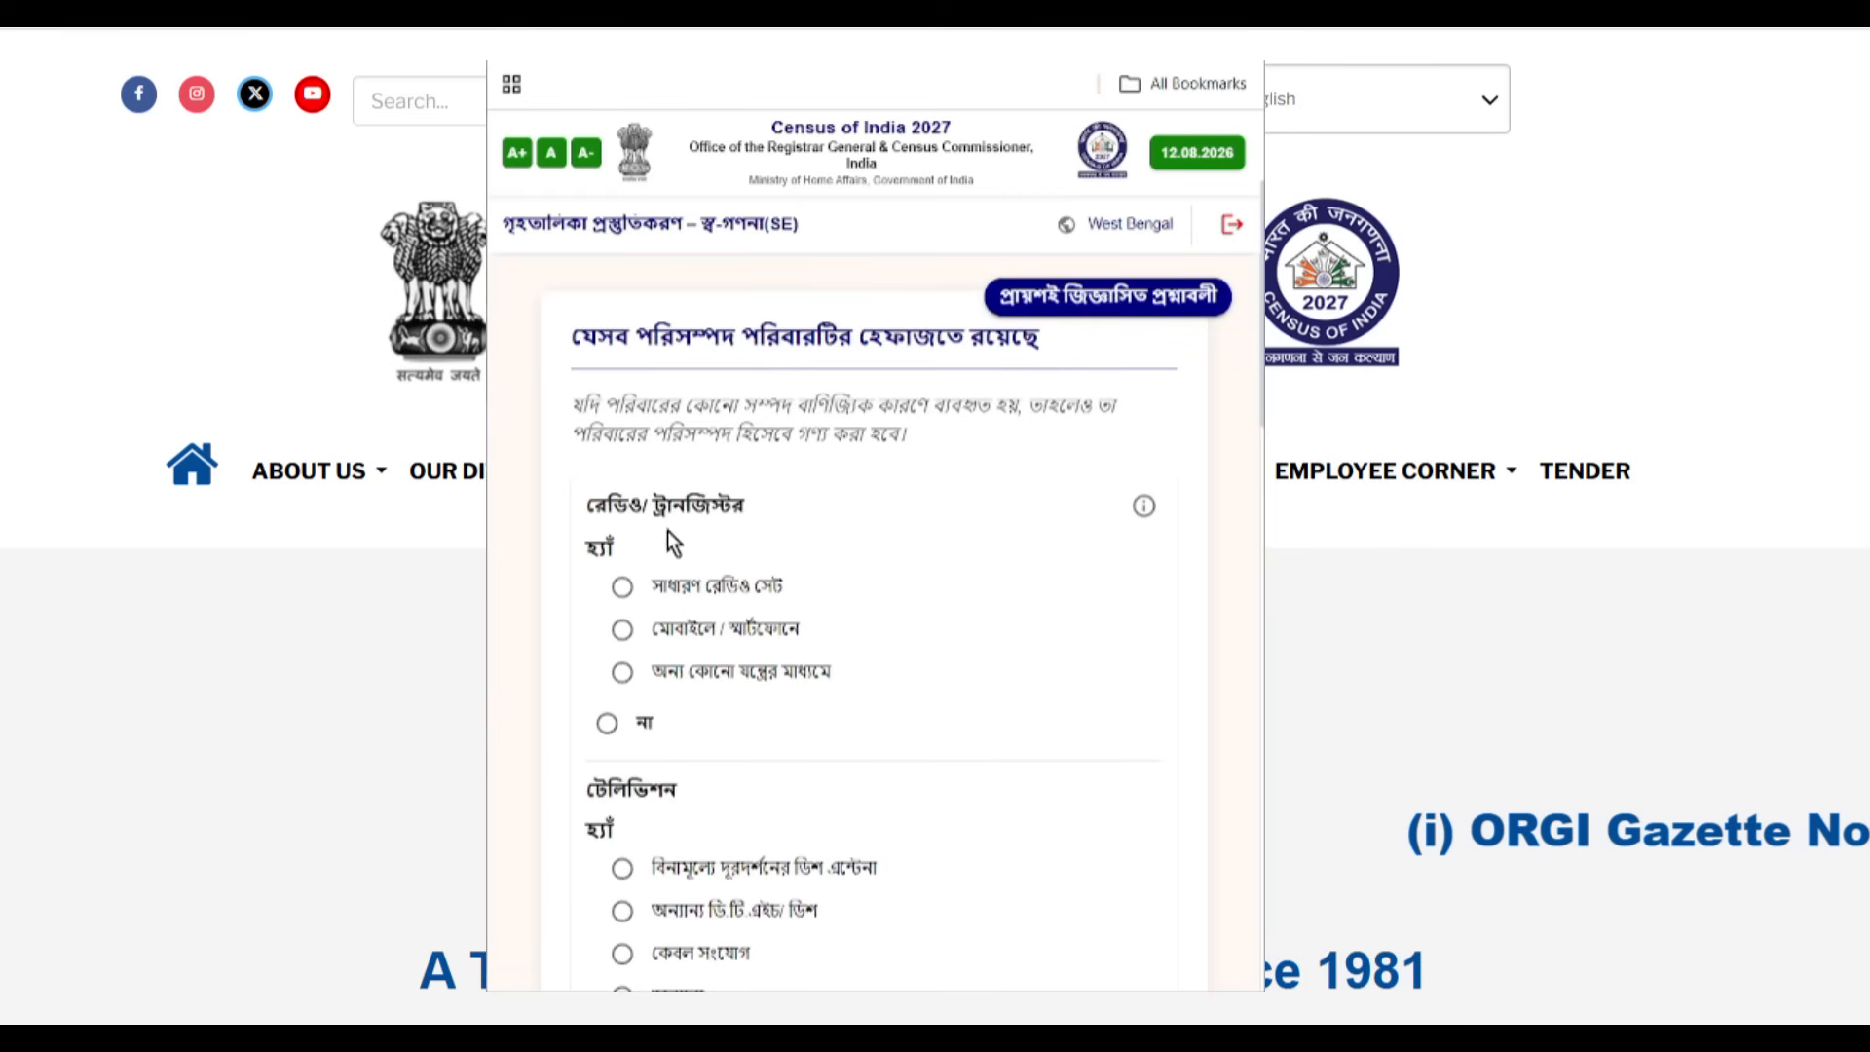
Step: Record radio via mobile/smartphone, TV via other DTH/dish, and internet via laptop/computer
{"action": "left_click", "coordinate": [621, 626]}
{"action": "scroll", "coordinate": [835, 756], "scroll_direction": "down", "scroll_amount": 2}
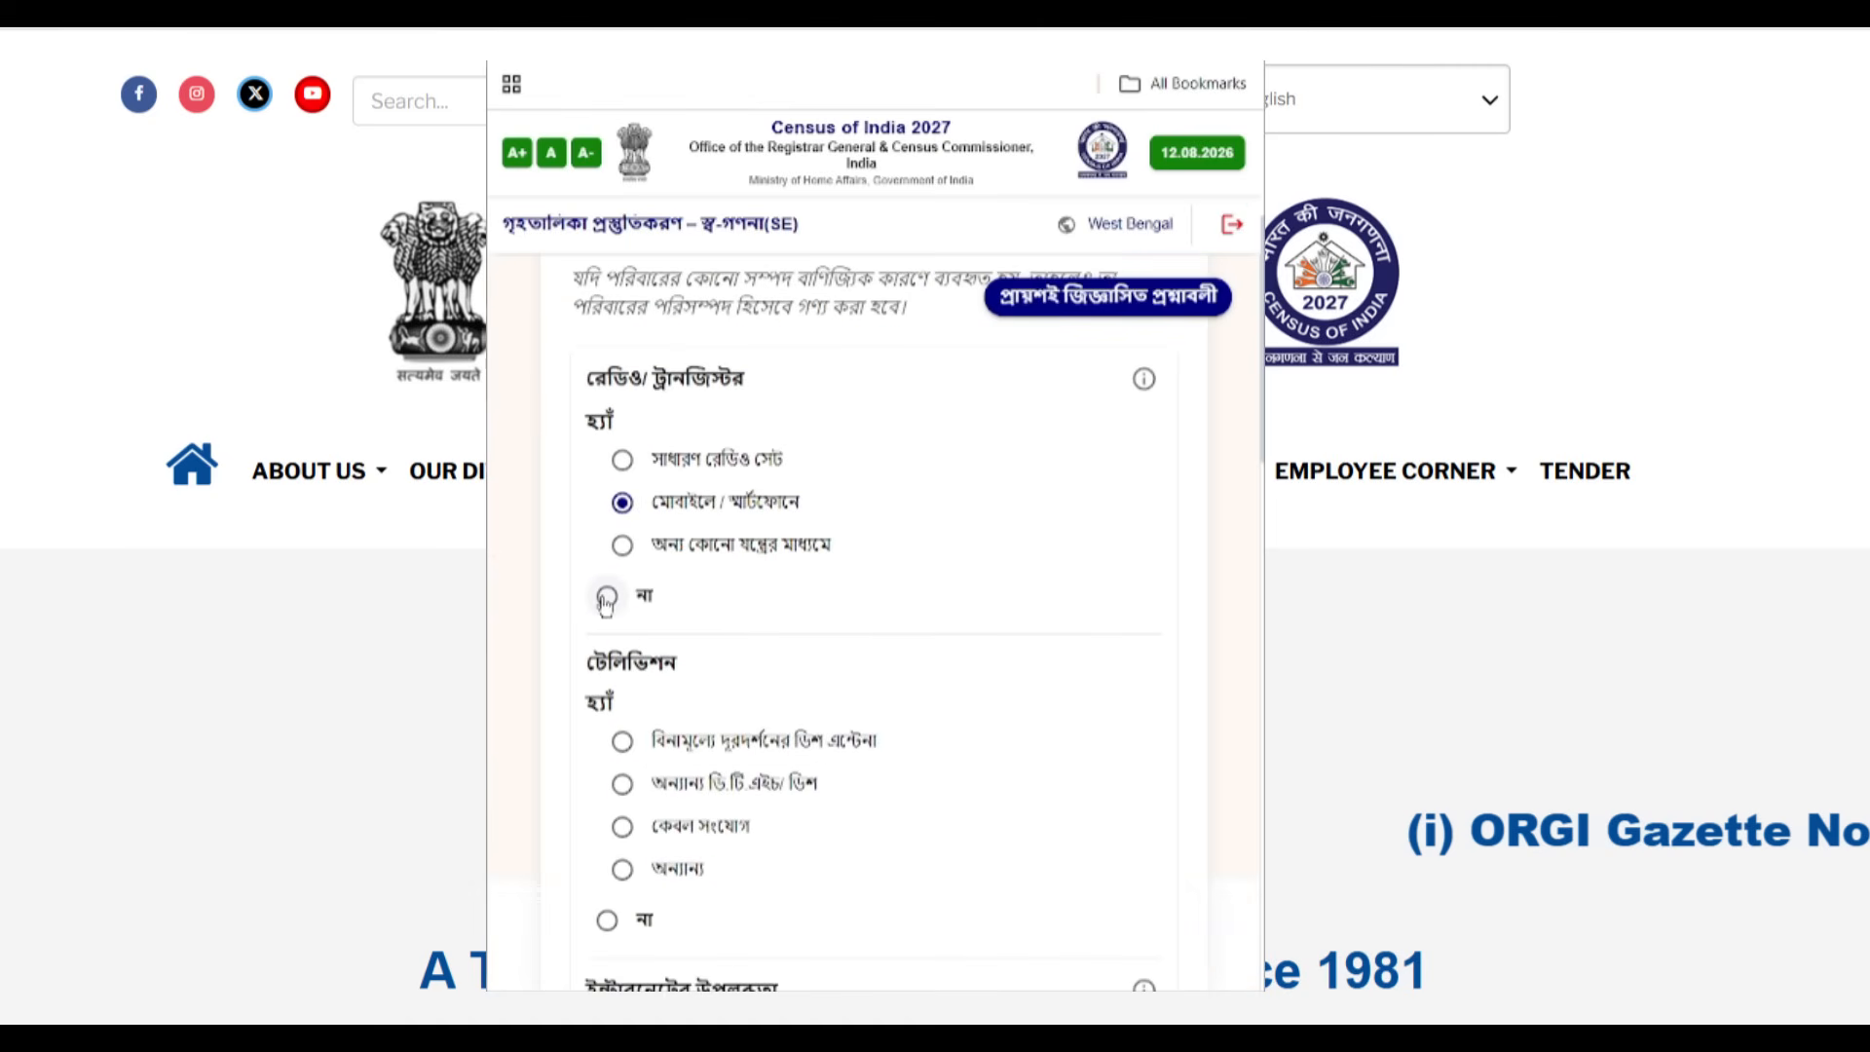
{"action": "scroll", "coordinate": [925, 653], "scroll_direction": "down", "scroll_amount": 2}
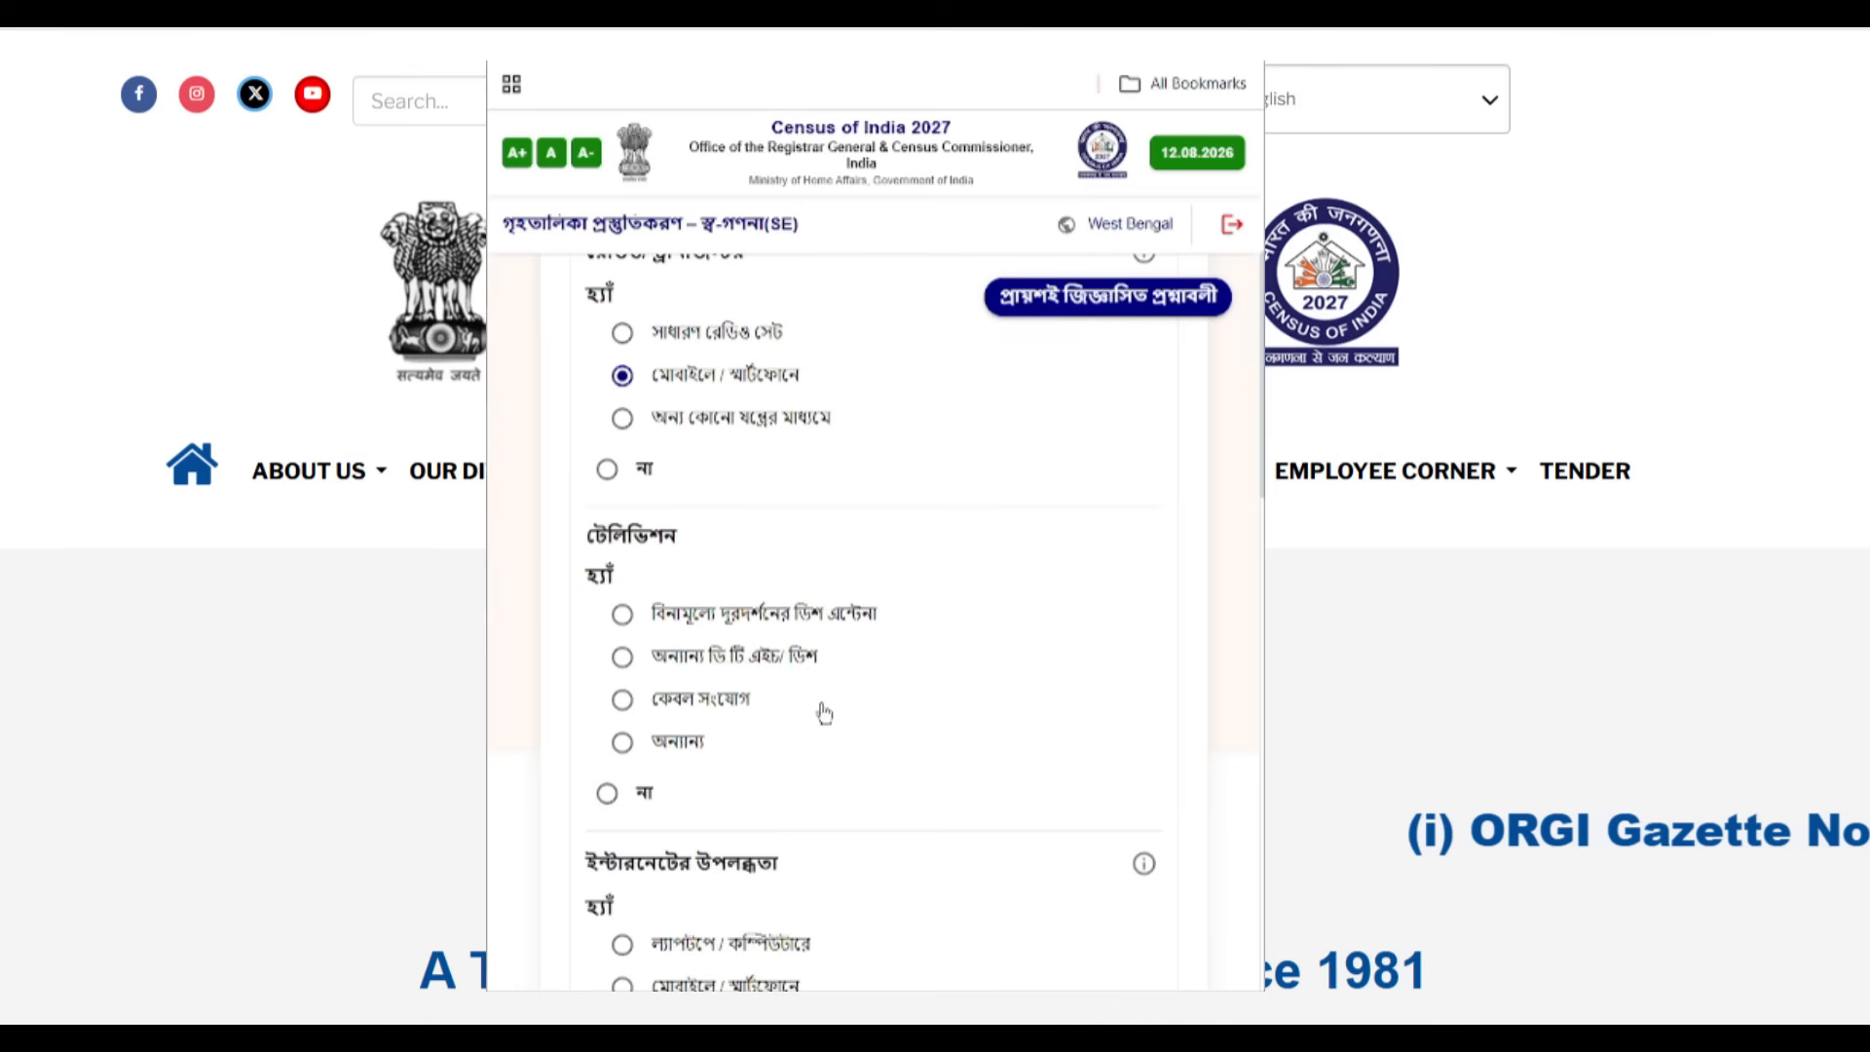
{"action": "left_click", "coordinate": [622, 659]}
{"action": "scroll", "coordinate": [764, 802], "scroll_direction": "down", "scroll_amount": 3}
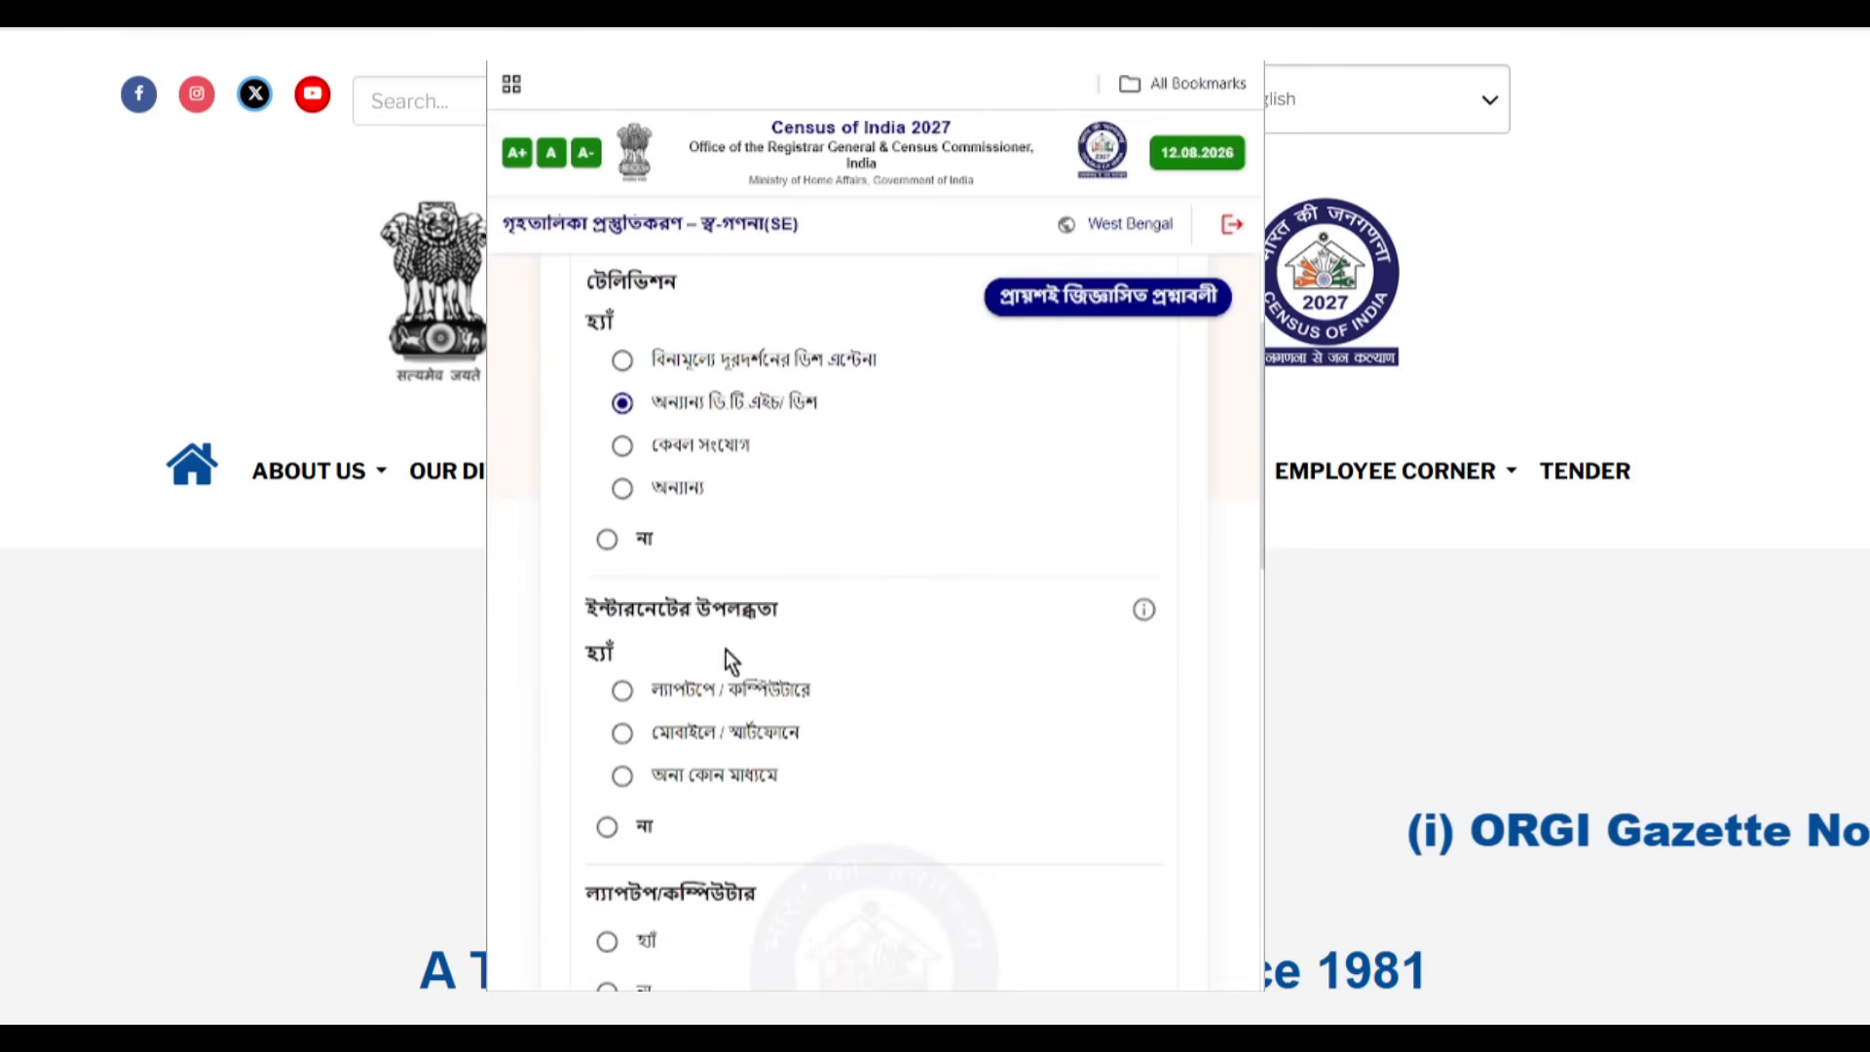
{"action": "scroll", "coordinate": [722, 751], "scroll_direction": "down", "scroll_amount": 1}
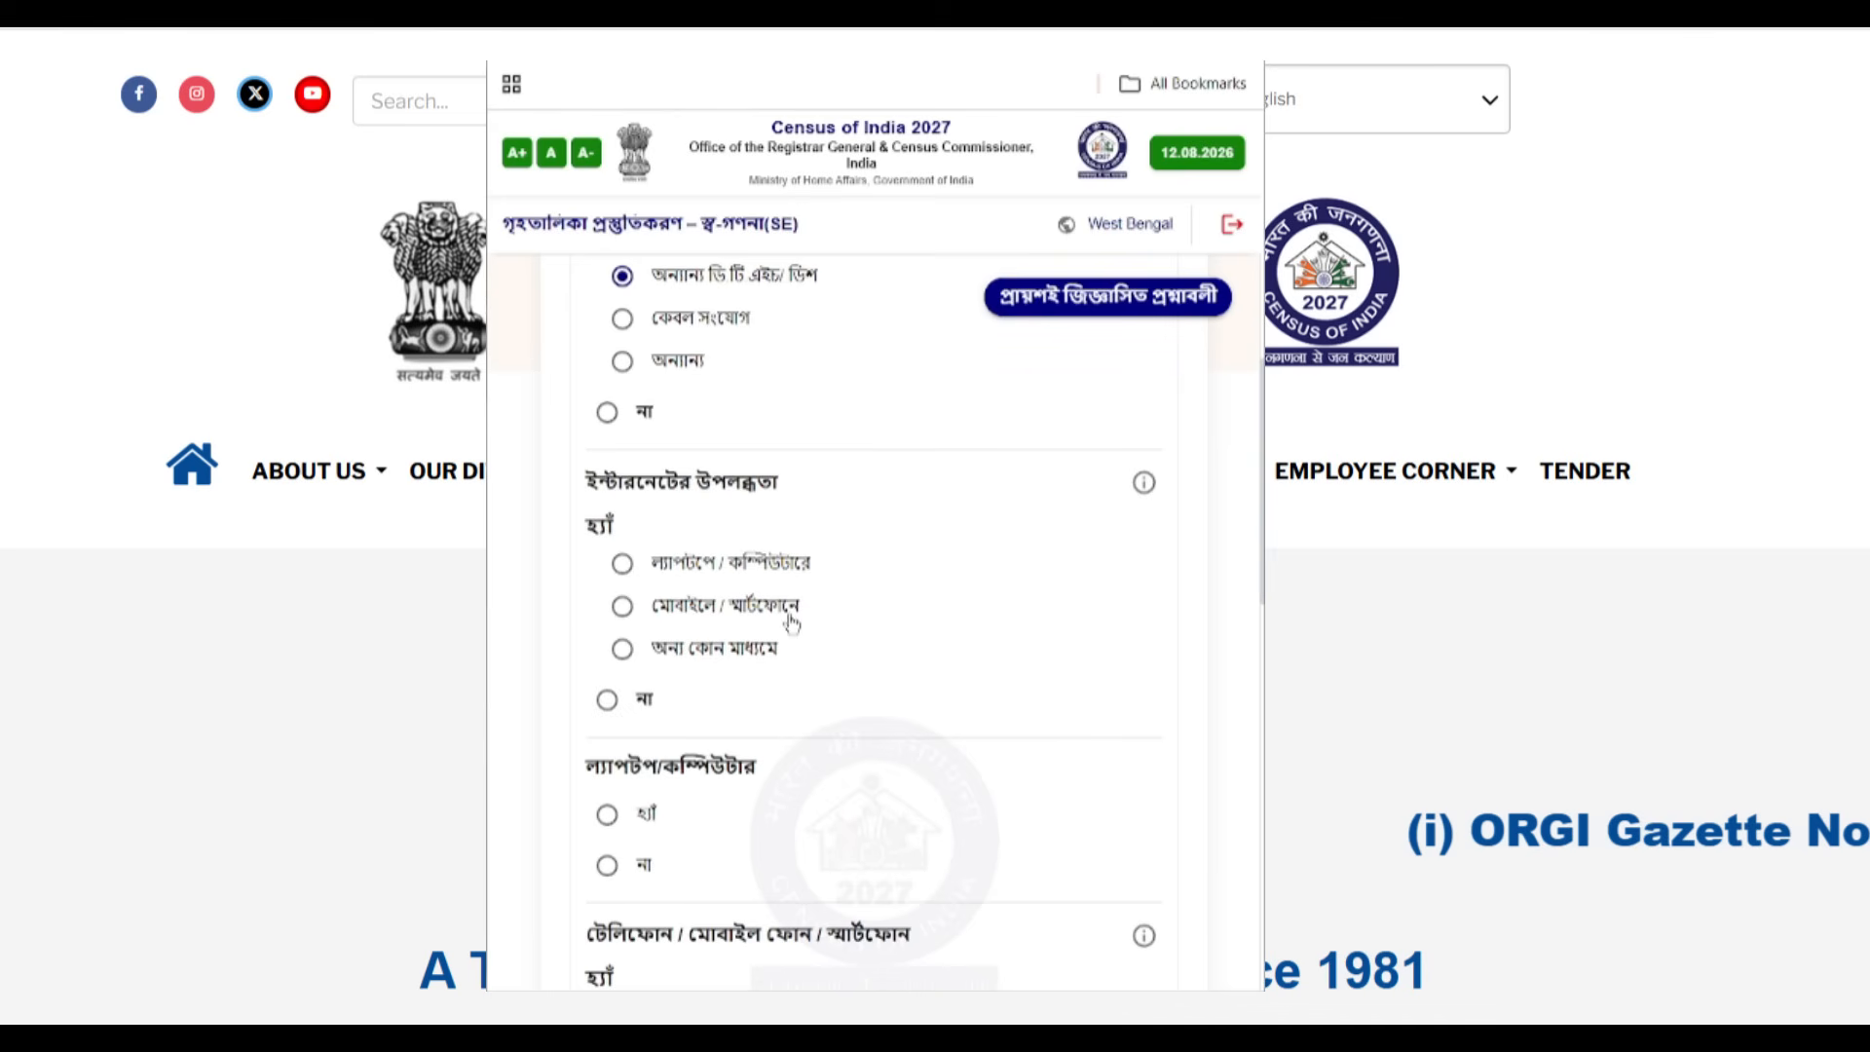
{"action": "left_click", "coordinate": [623, 564]}
{"action": "scroll", "coordinate": [721, 750], "scroll_direction": "down", "scroll_amount": 1}
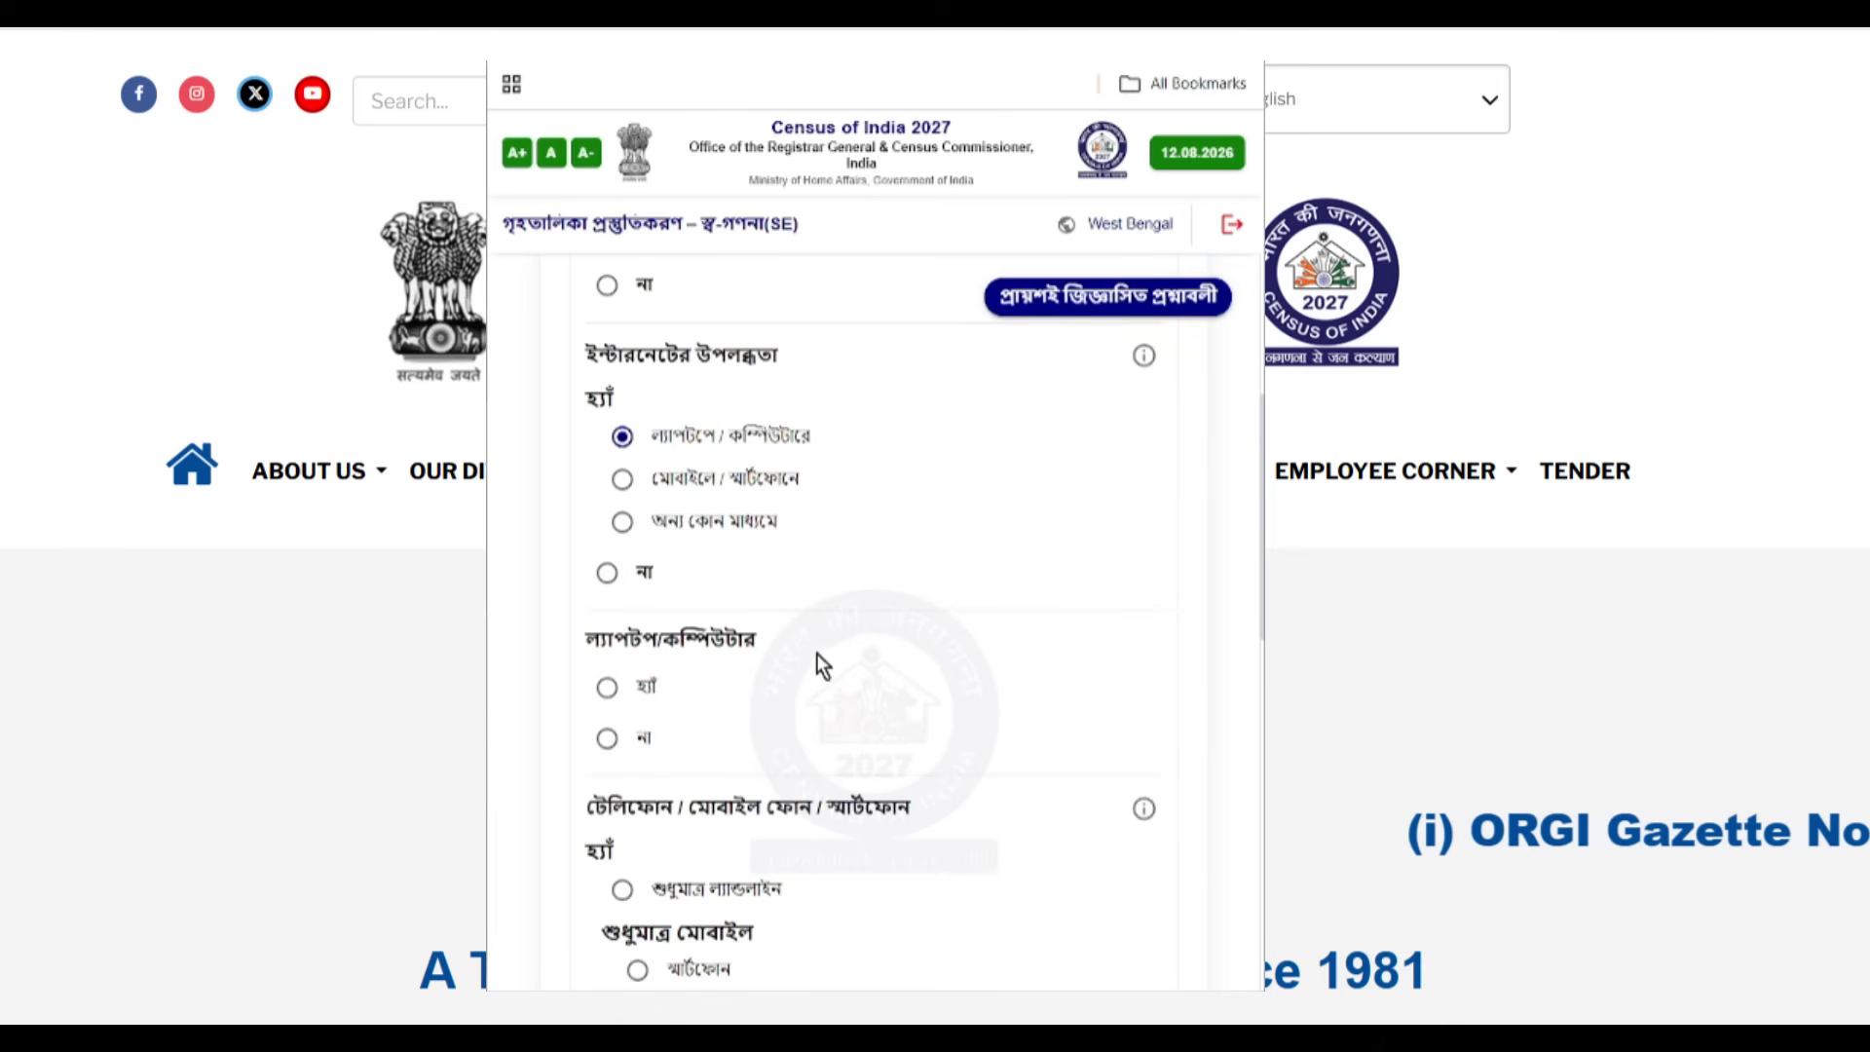
Step: Record owning a laptop/computer and both telephone types (উভয়ই)
{"action": "left_click", "coordinate": [606, 687]}
{"action": "scroll", "coordinate": [793, 769], "scroll_direction": "down", "scroll_amount": 3}
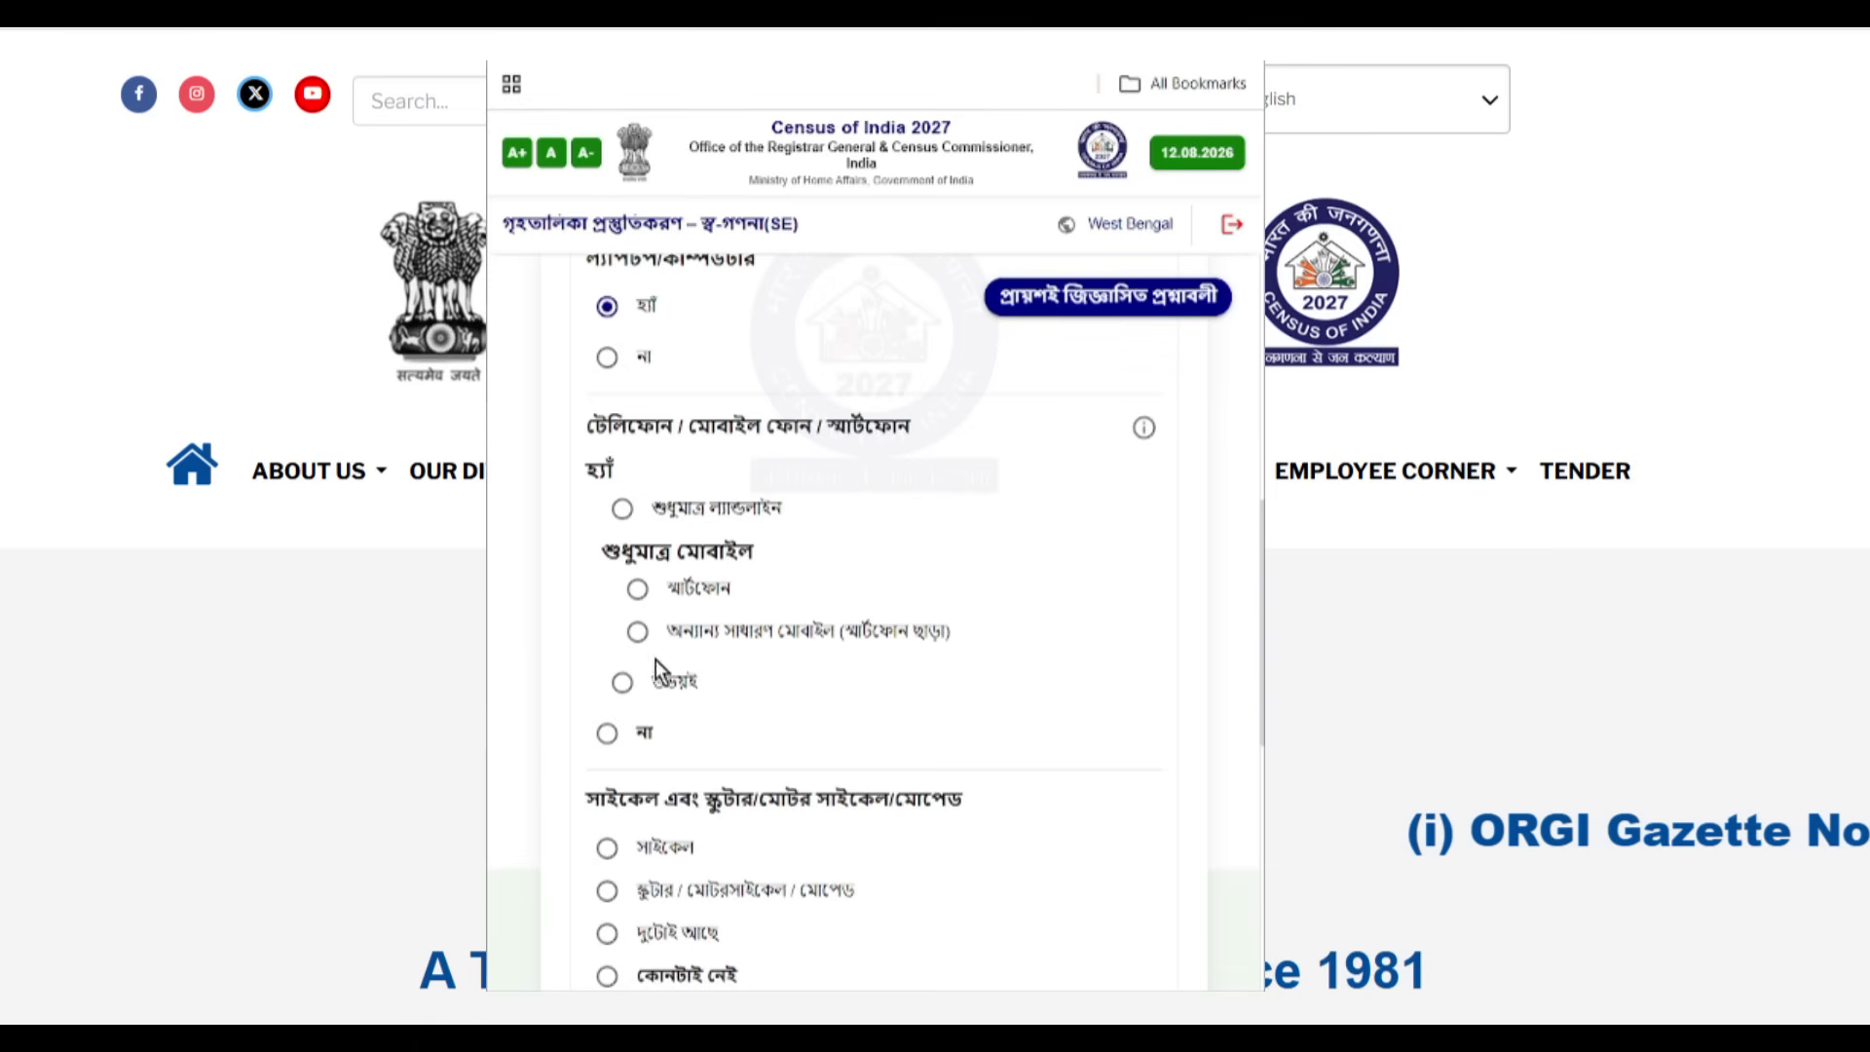
{"action": "left_click", "coordinate": [687, 679]}
{"action": "scroll", "coordinate": [796, 746], "scroll_direction": "down", "scroll_amount": 2}
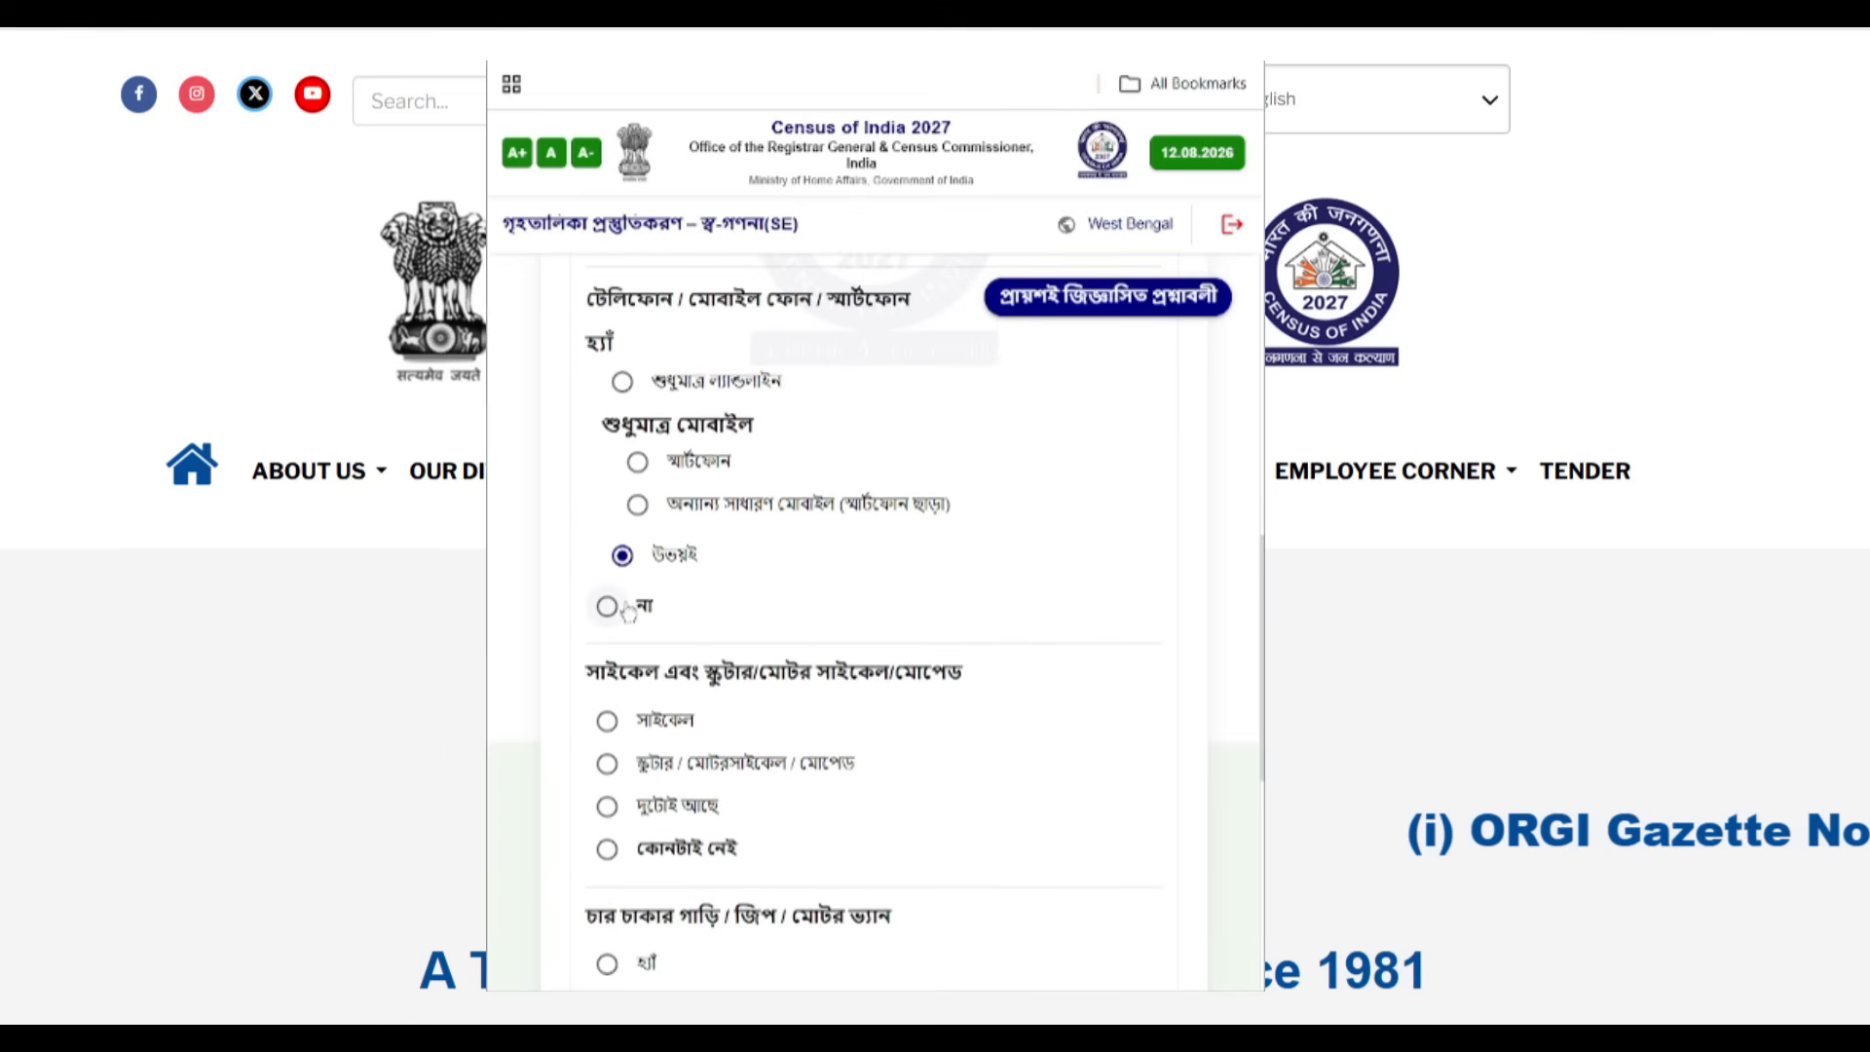
Step: Record owning a scooter/motorcycle/moped and a four-wheeler
{"action": "scroll", "coordinate": [992, 737], "scroll_direction": "down", "scroll_amount": 1}
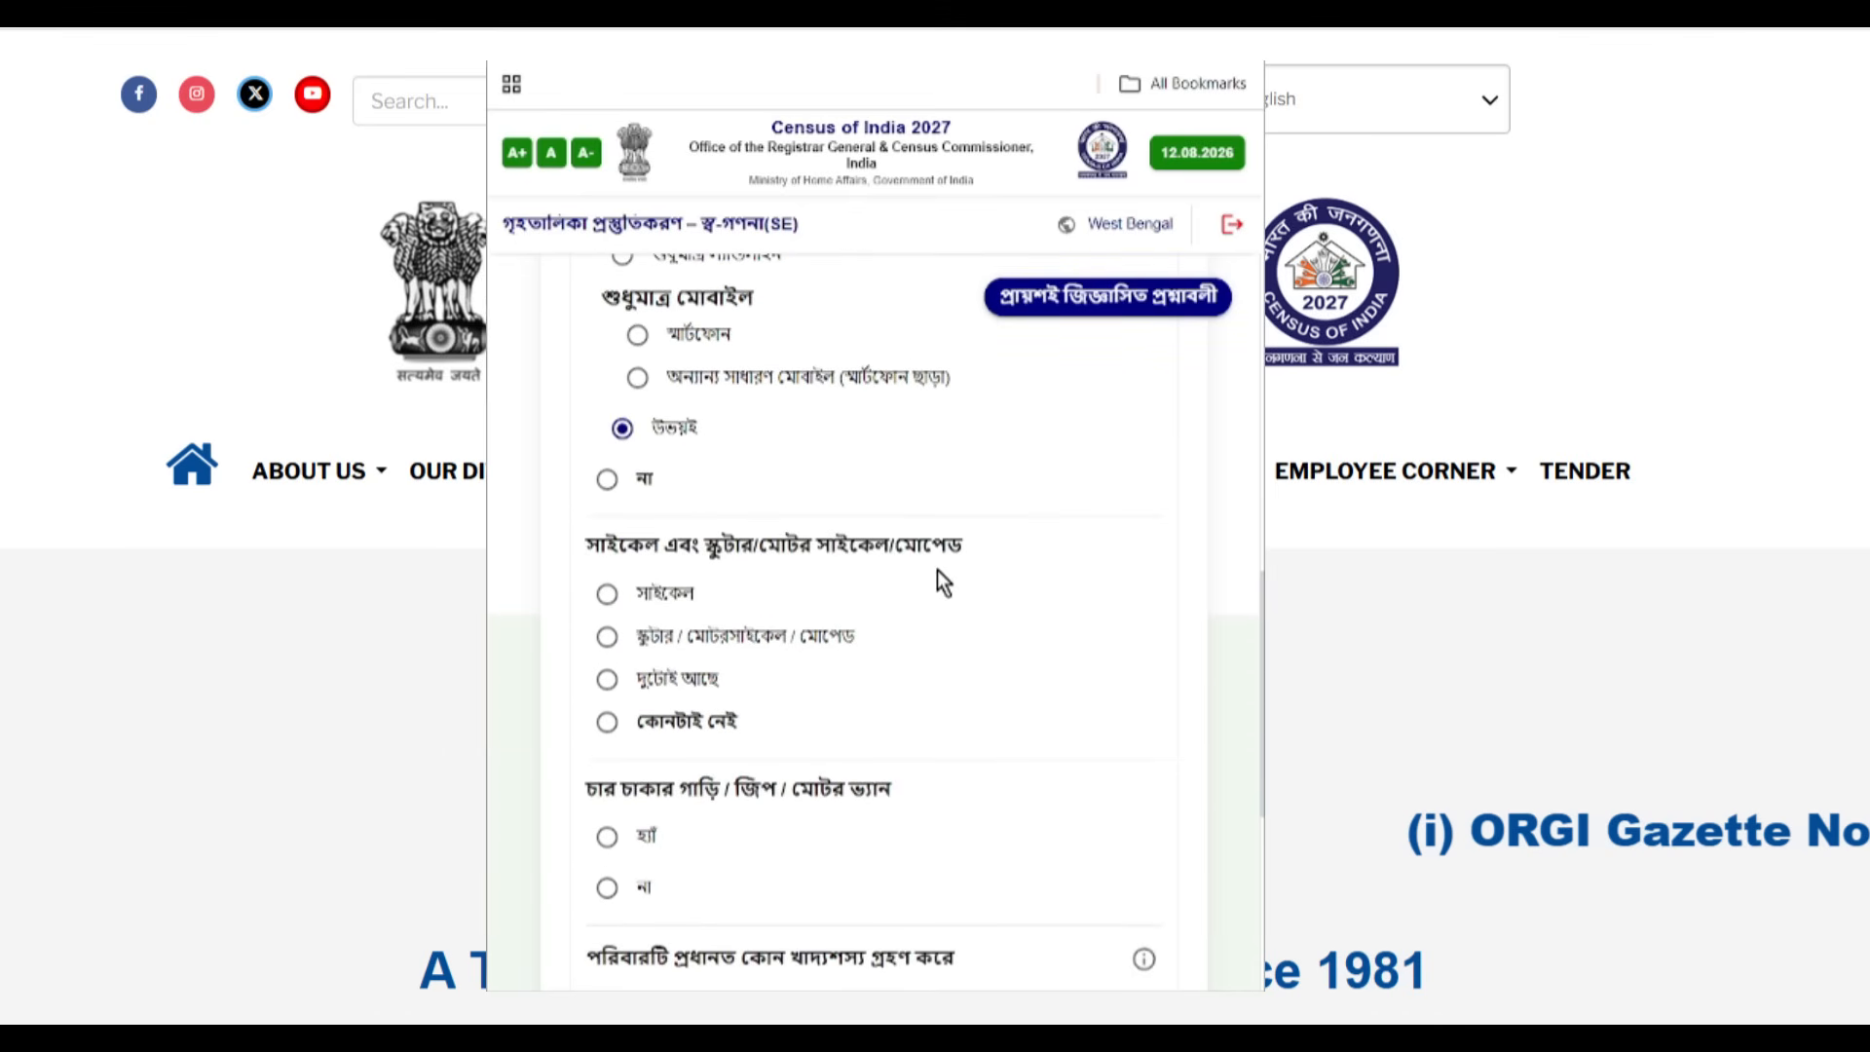
{"action": "scroll", "coordinate": [977, 605], "scroll_direction": "down", "scroll_amount": 1}
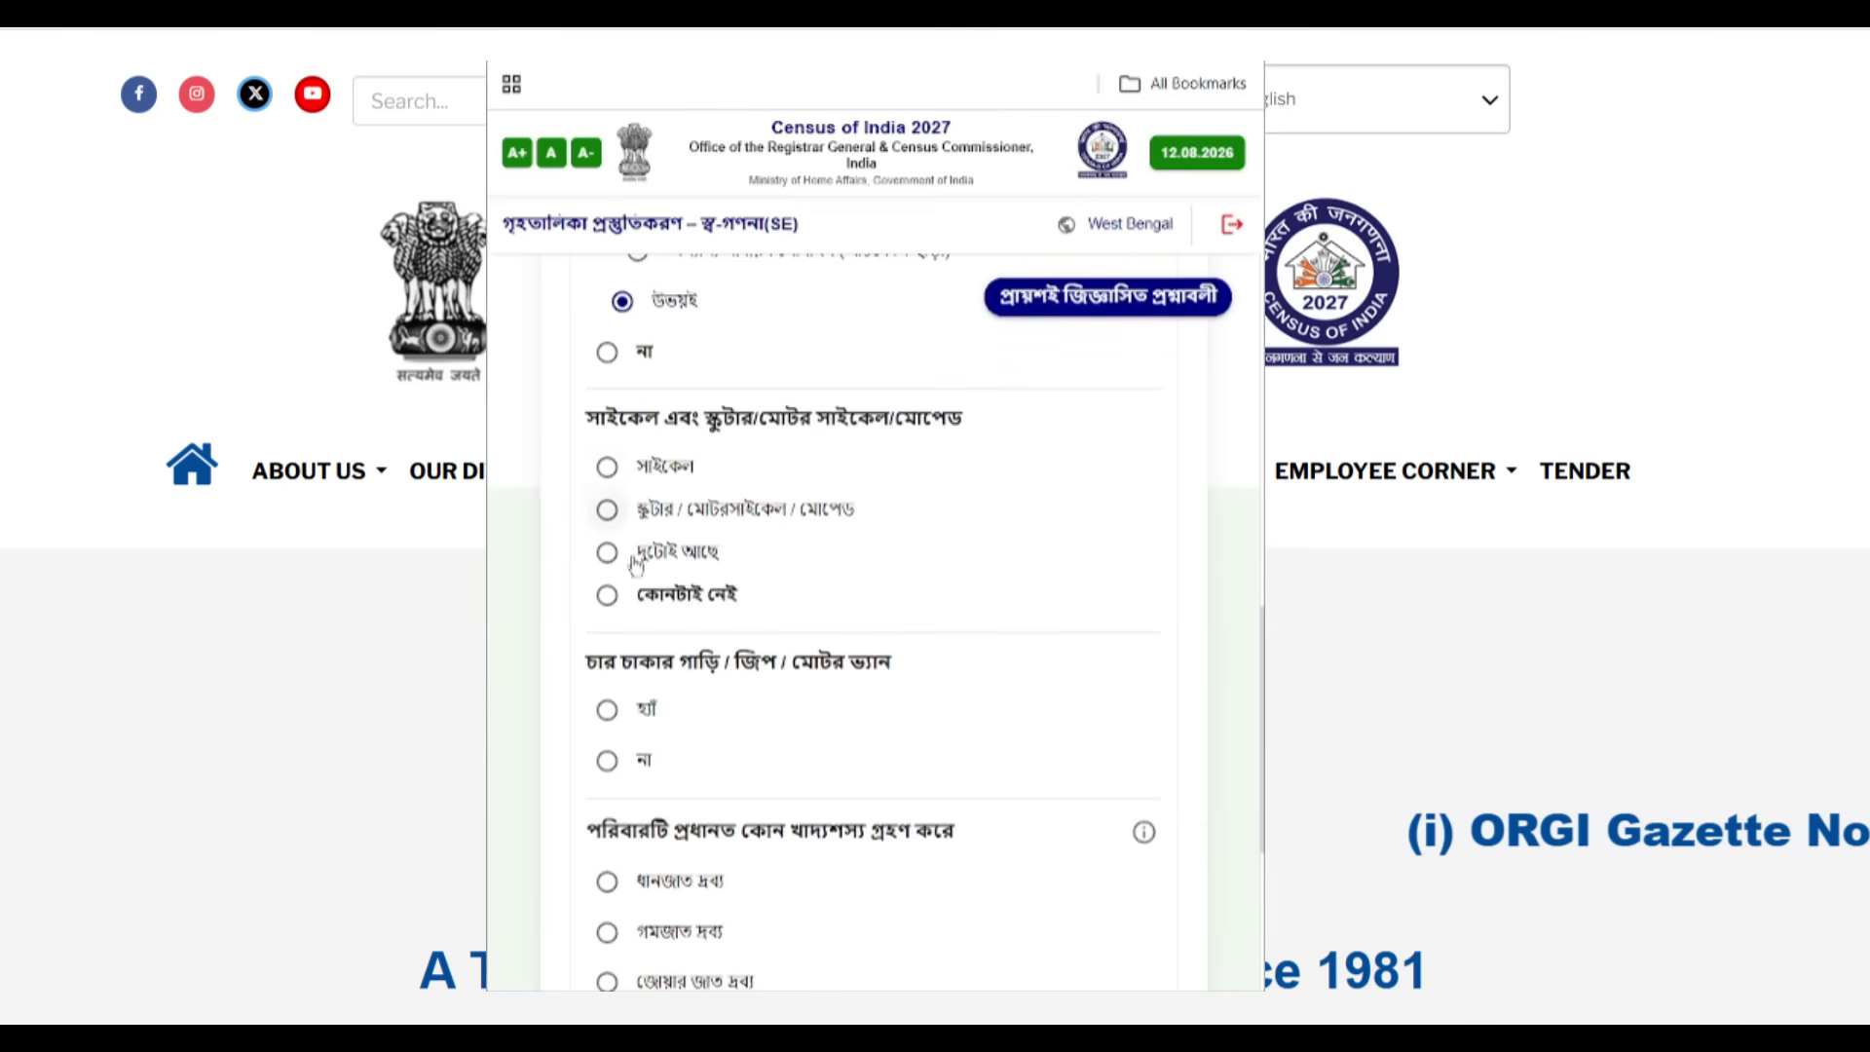
{"action": "left_click", "coordinate": [610, 508]}
{"action": "scroll", "coordinate": [1012, 629], "scroll_direction": "down", "scroll_amount": 2}
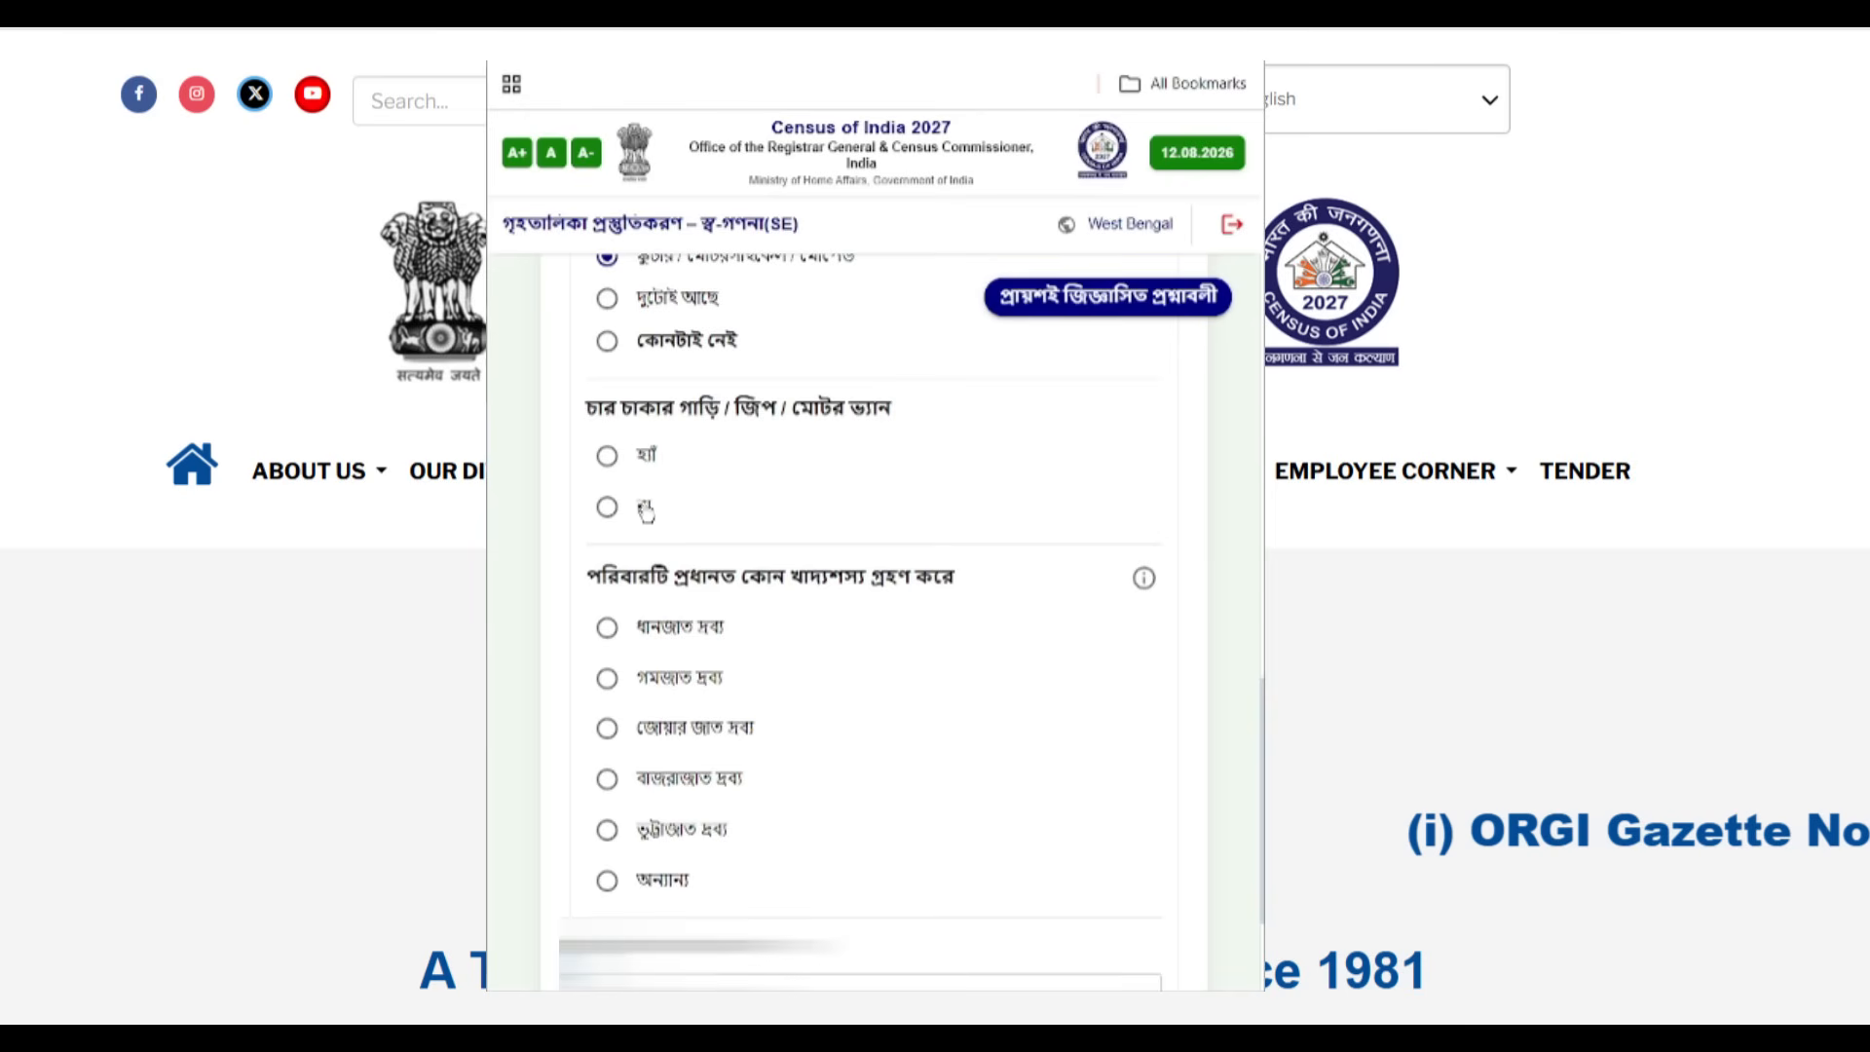
{"action": "left_click", "coordinate": [647, 458]}
Step: Pick ধানজাত দ্রব্য as main grain, review the Preview, and bring up the final-submission warning
{"action": "left_click", "coordinate": [607, 629]}
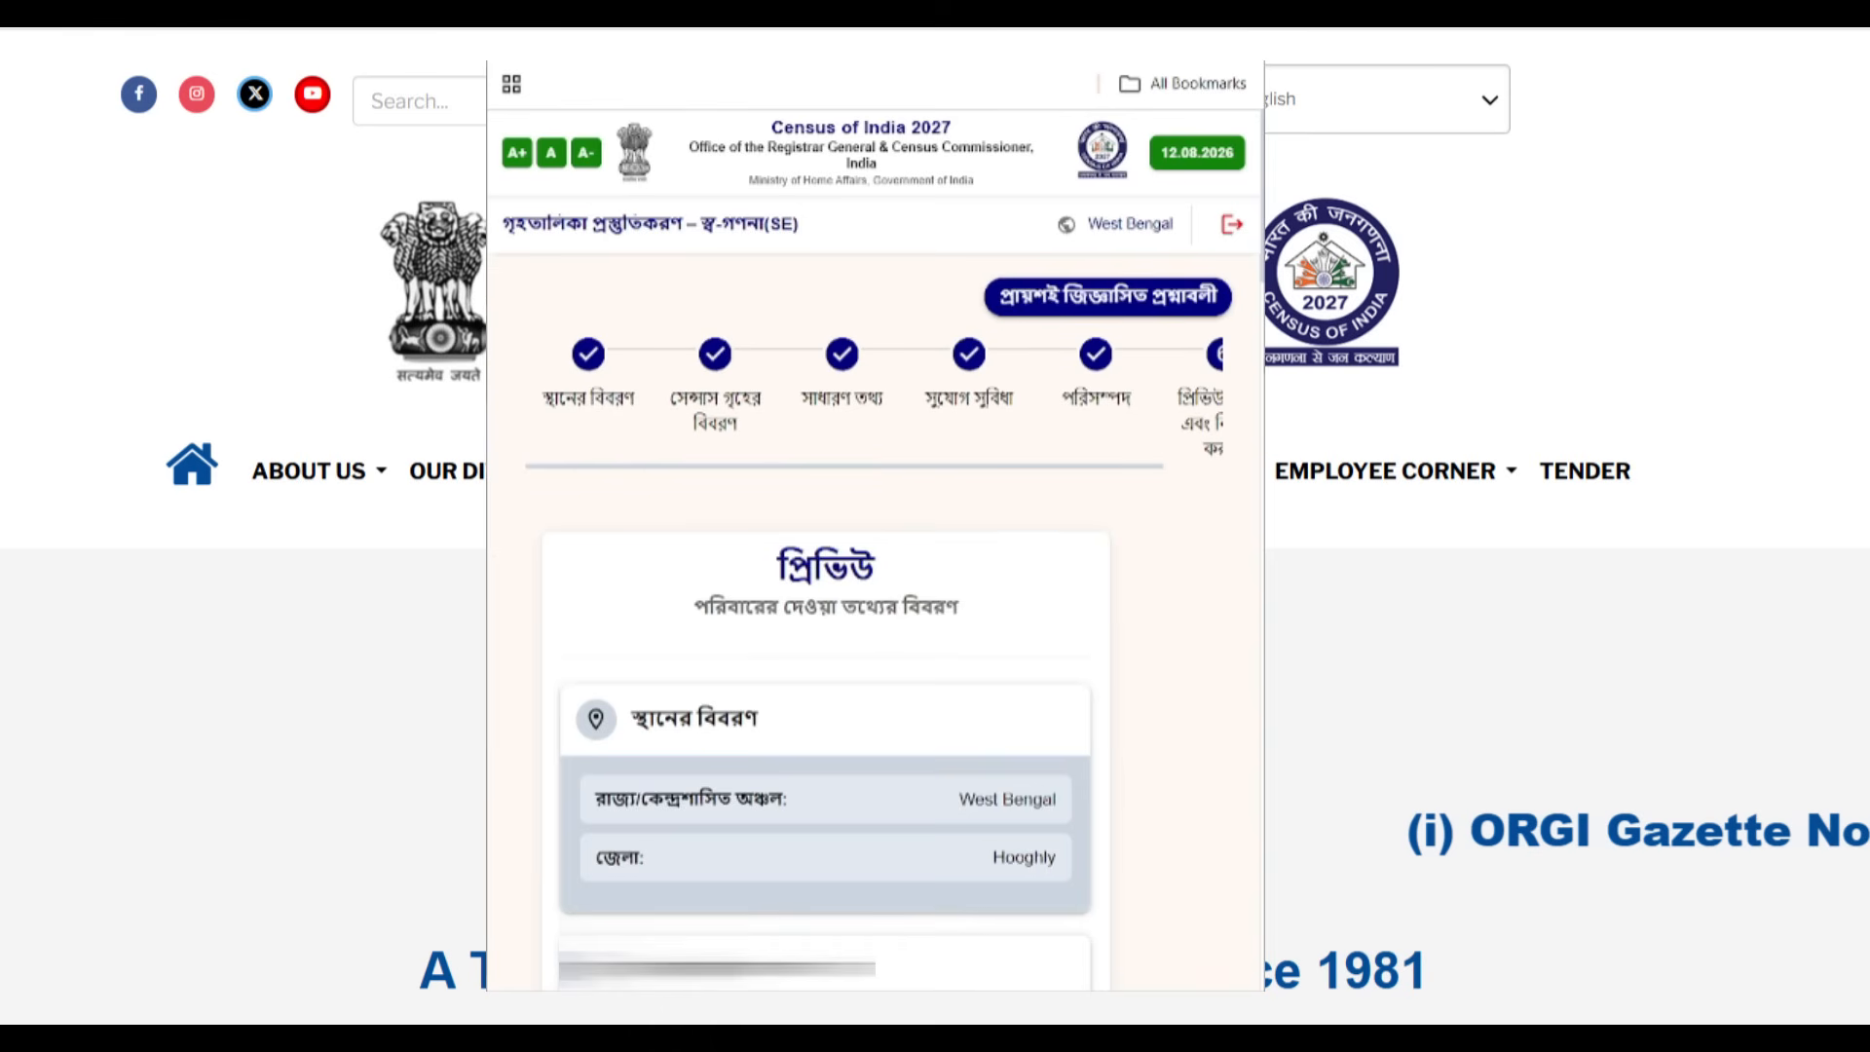
{"action": "scroll", "coordinate": [1159, 809], "scroll_direction": "down", "scroll_amount": 4}
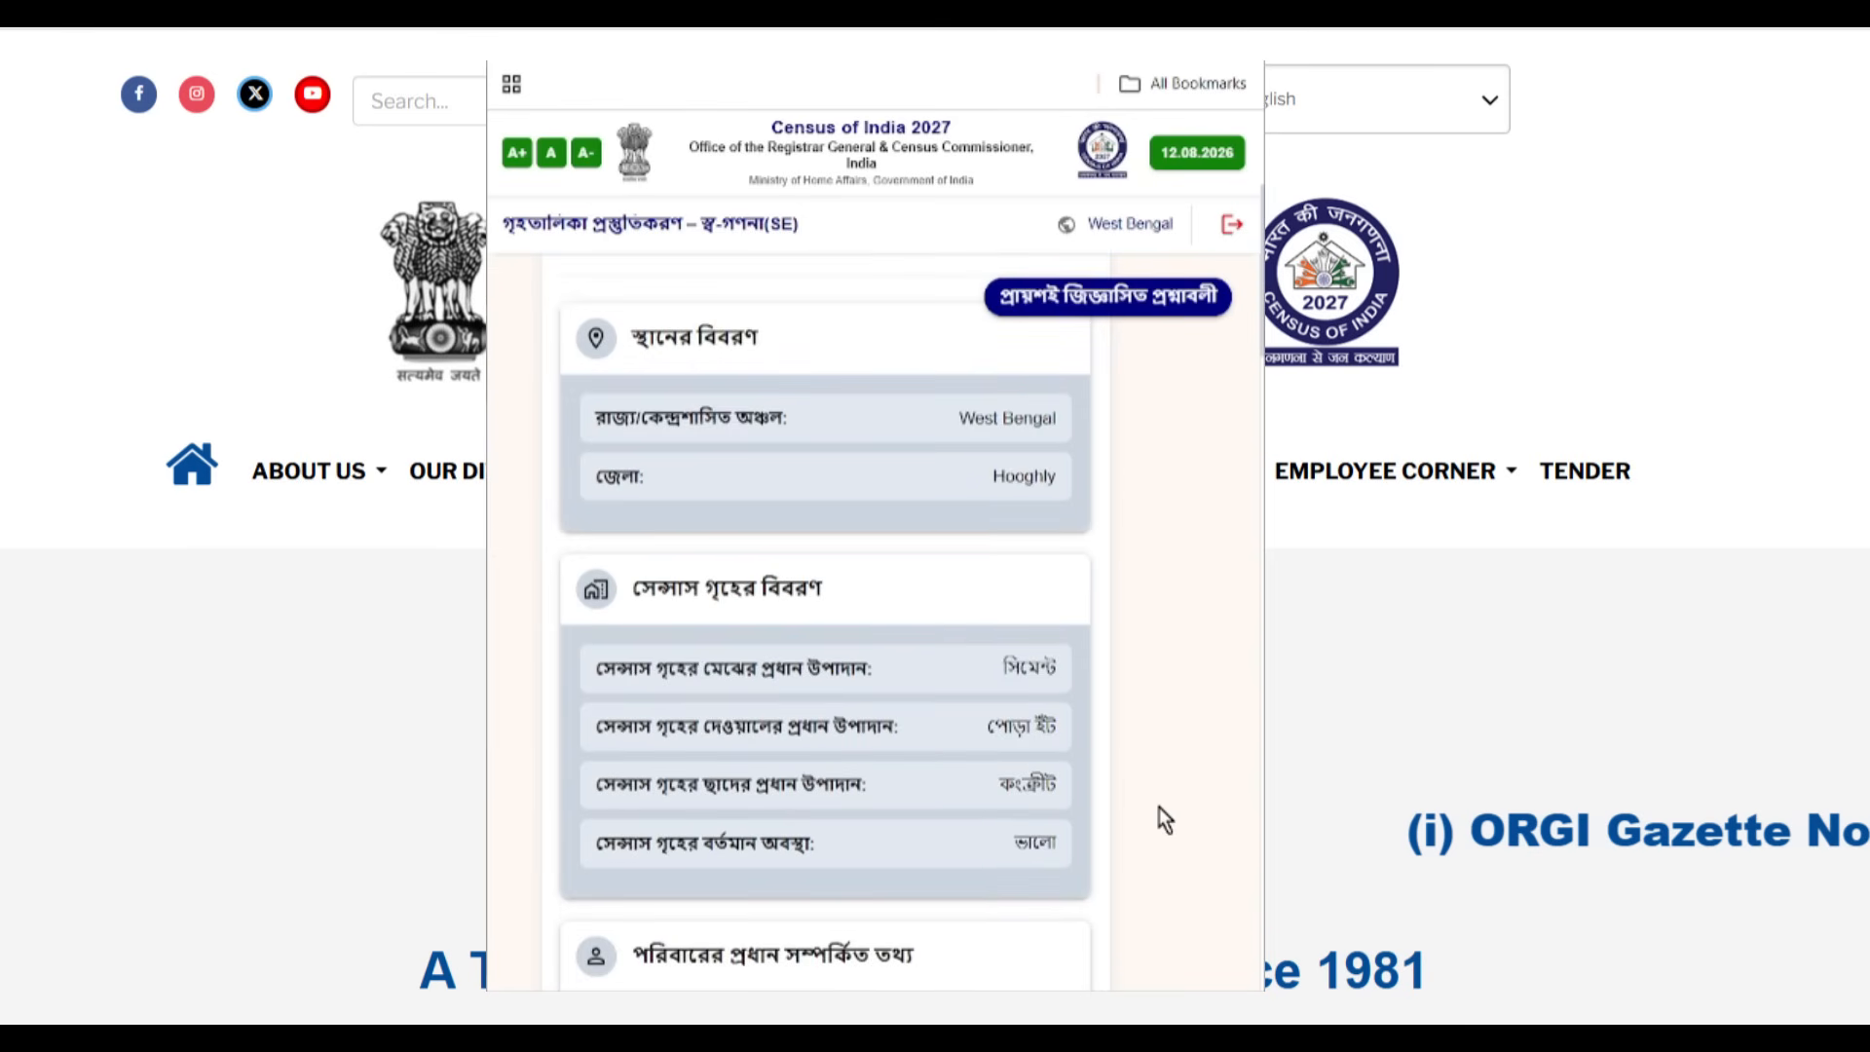
{"action": "scroll", "coordinate": [1159, 808], "scroll_direction": "down", "scroll_amount": 5}
{"action": "scroll", "coordinate": [1174, 794], "scroll_direction": "down", "scroll_amount": 10}
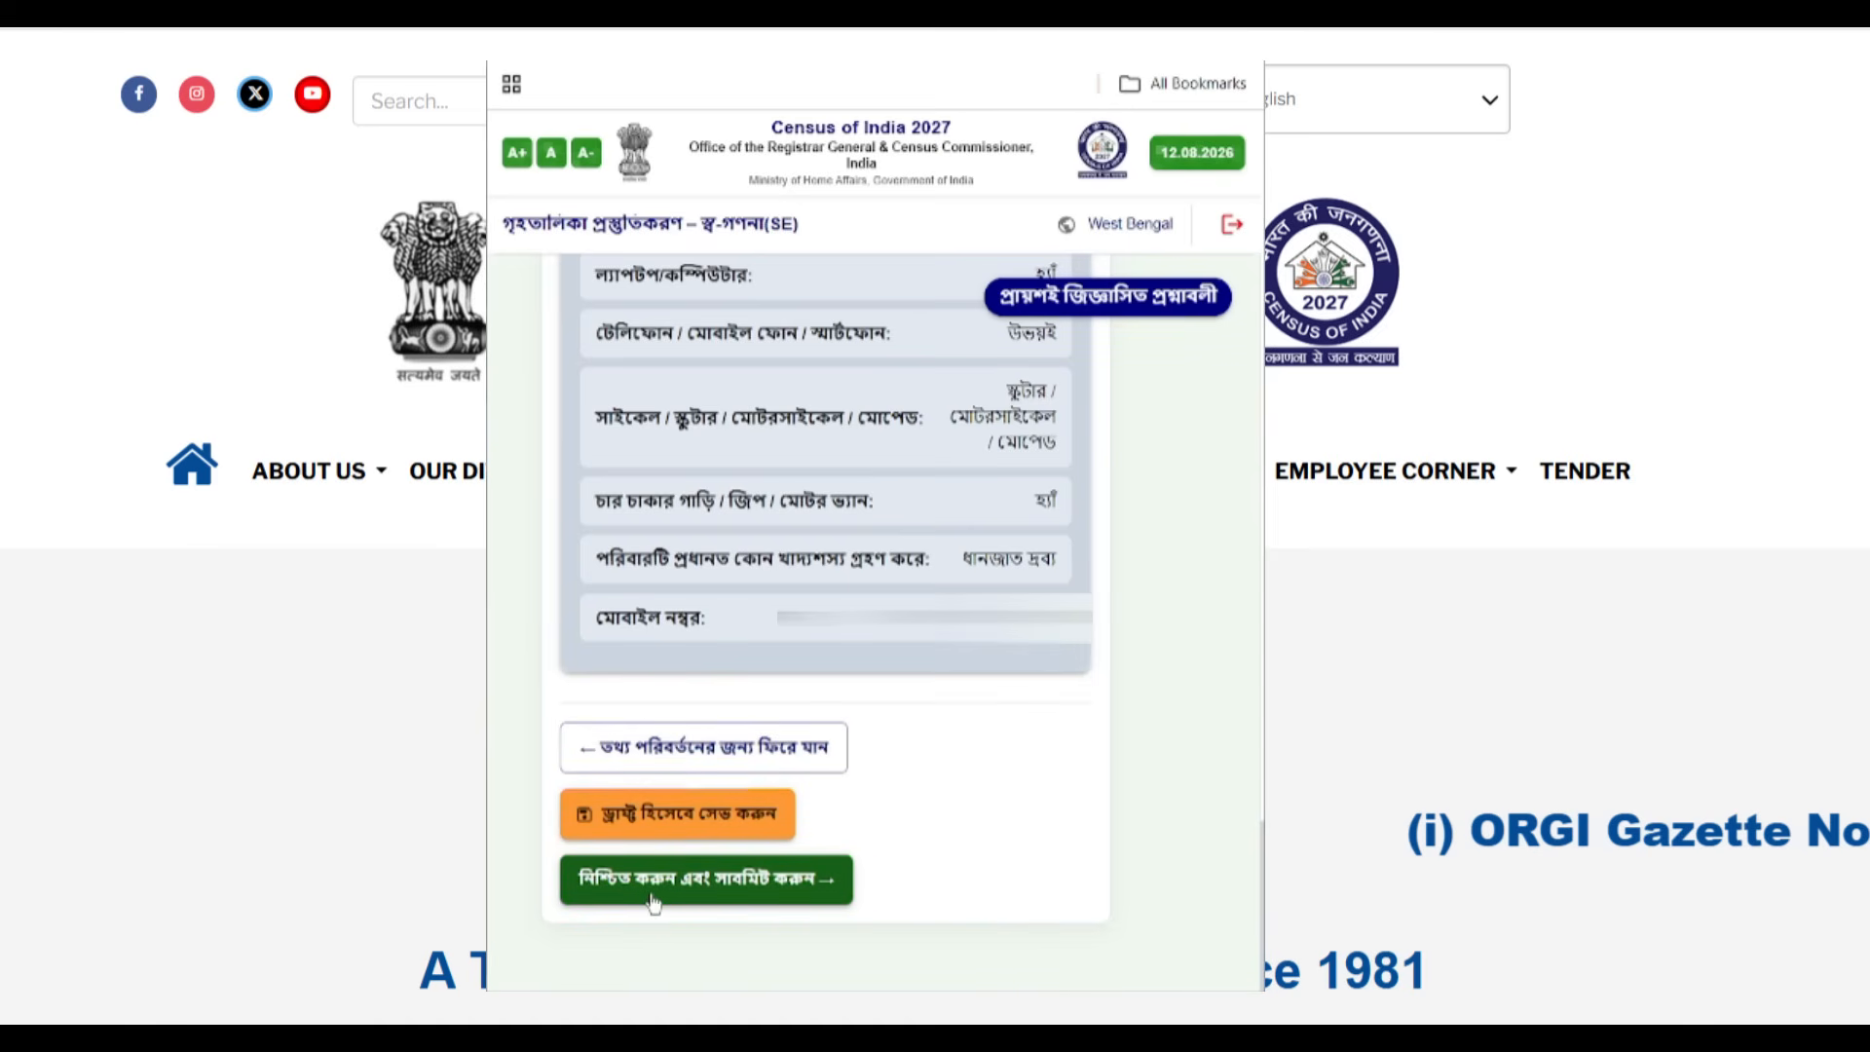
{"action": "left_click", "coordinate": [724, 894]}
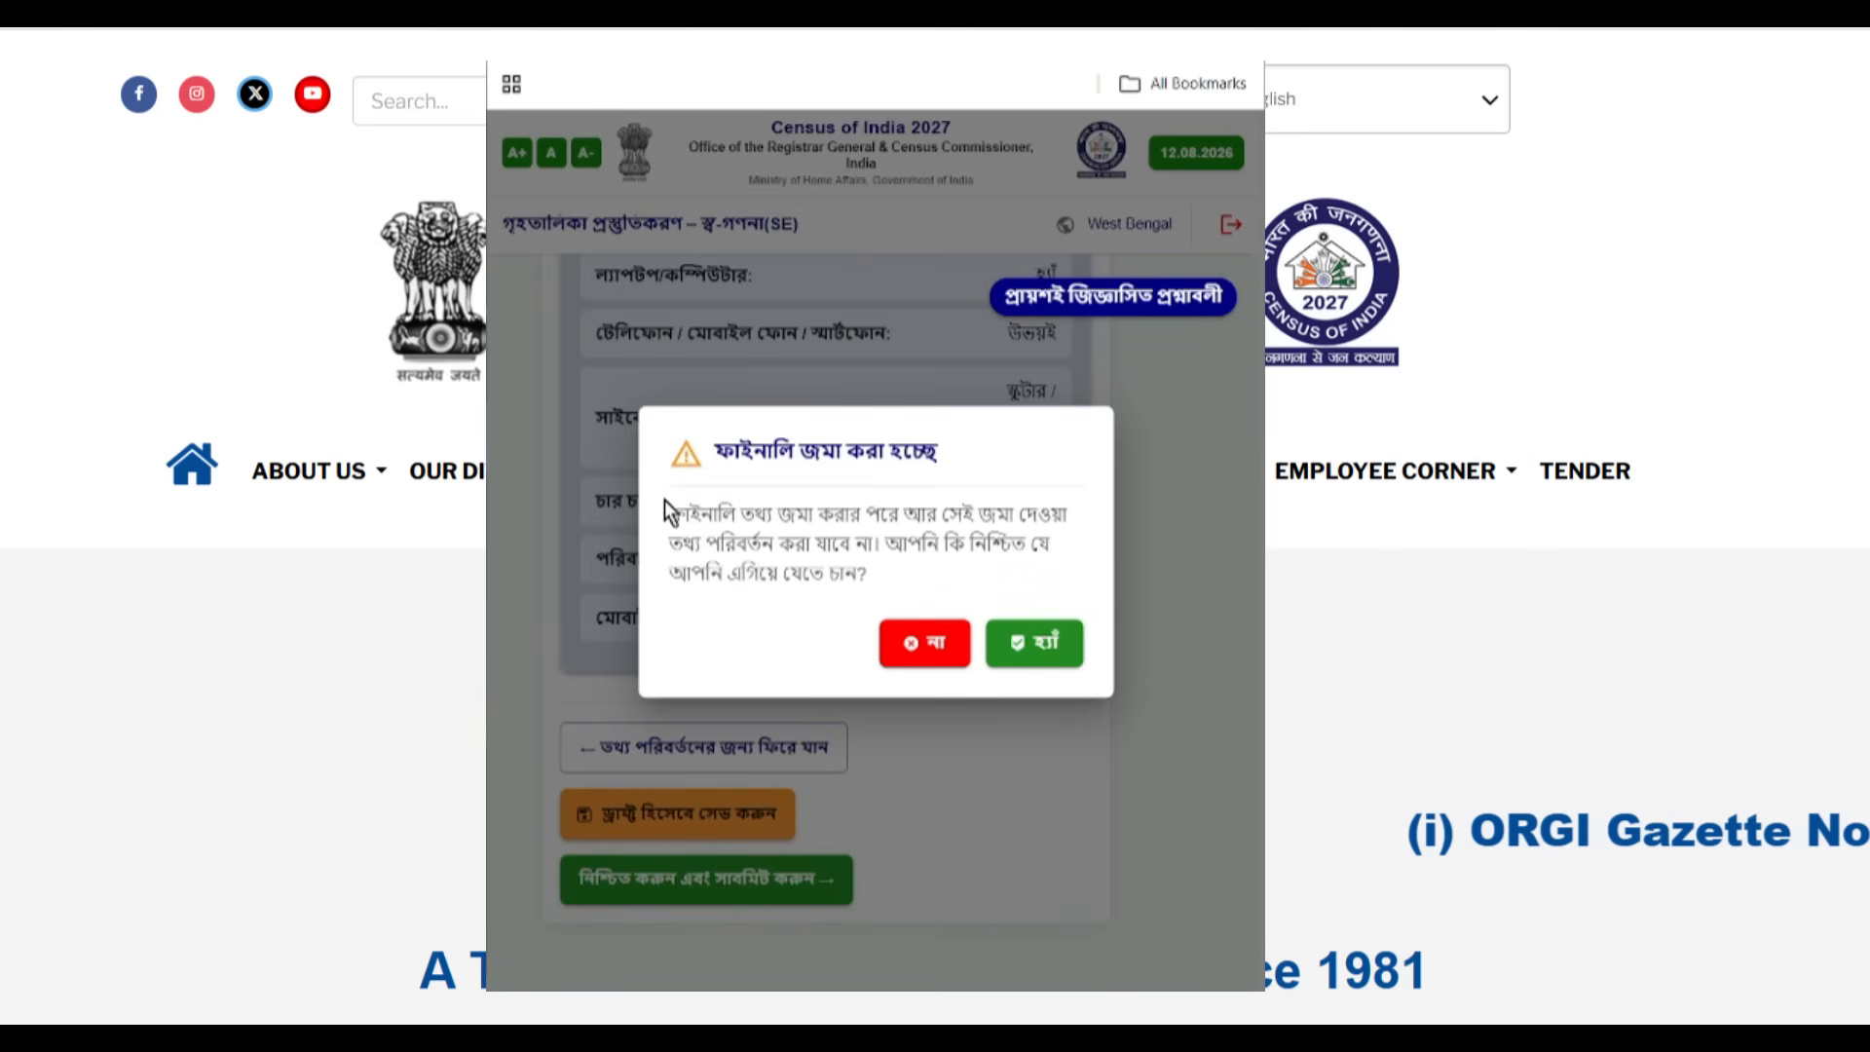
{"action": "left_click_drag", "start_coordinate": [665, 500], "coordinate": [904, 544]}
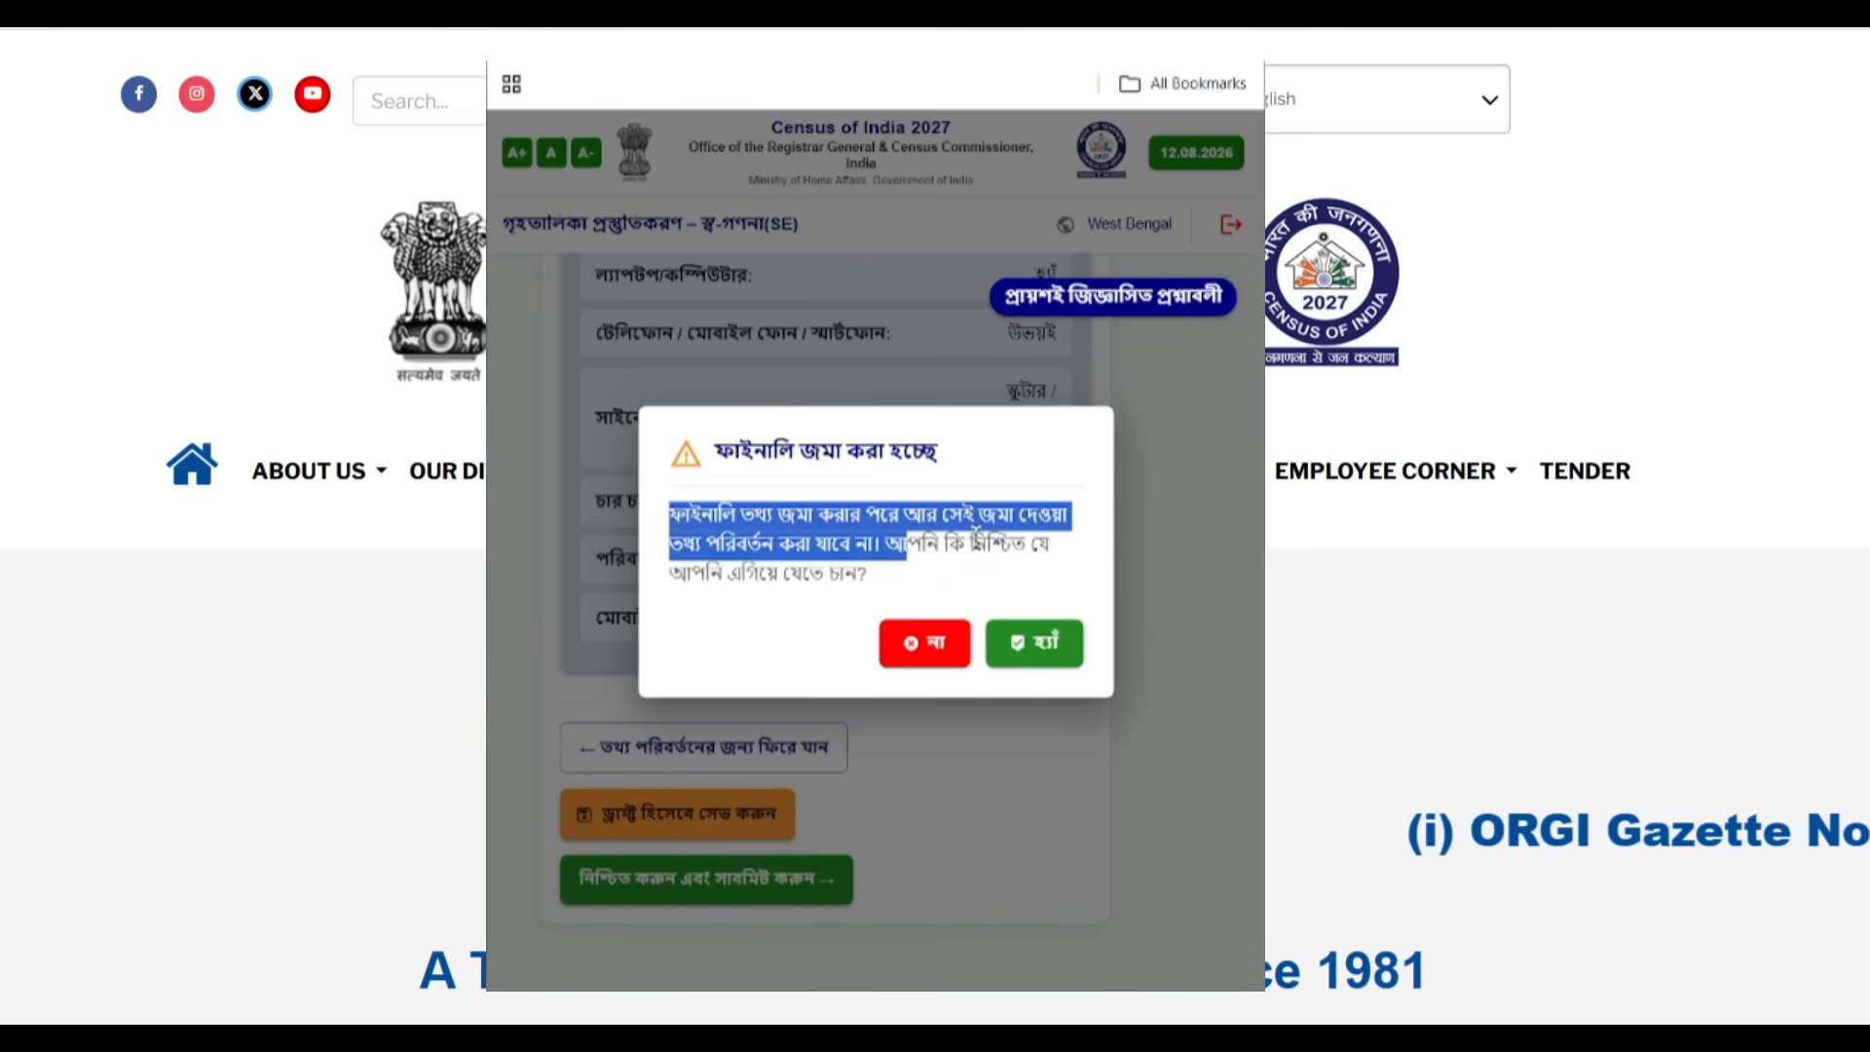